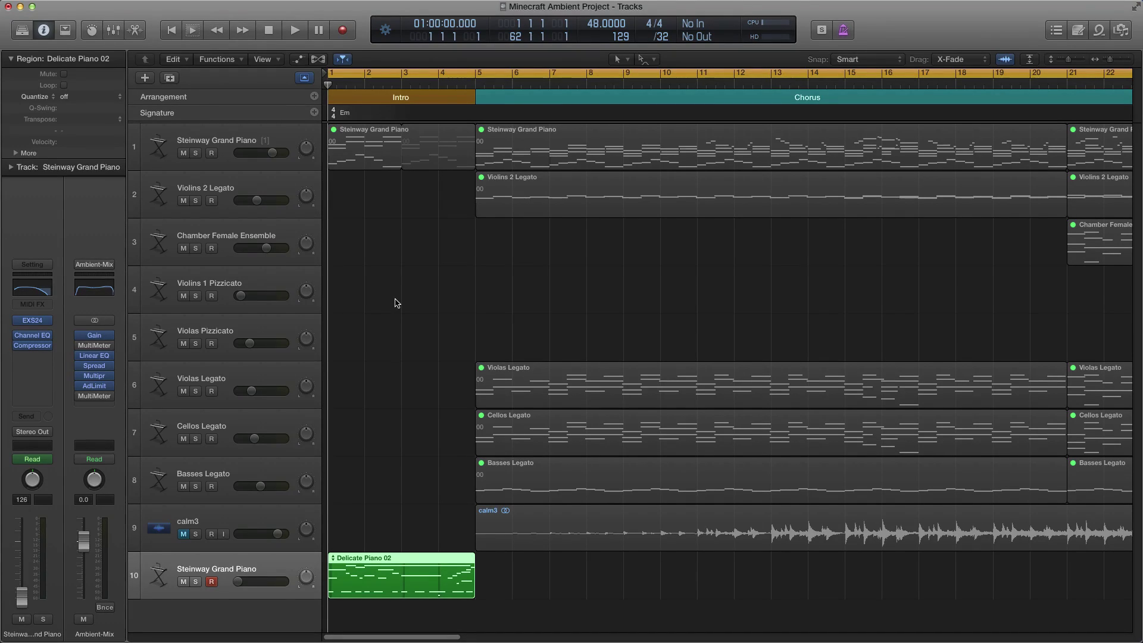
- Open the loop library, search it for "delicate piano" and look through the matching loops
{"action": "scroll", "coordinate": [416, 301], "scroll_direction": "right", "scroll_amount": 1}
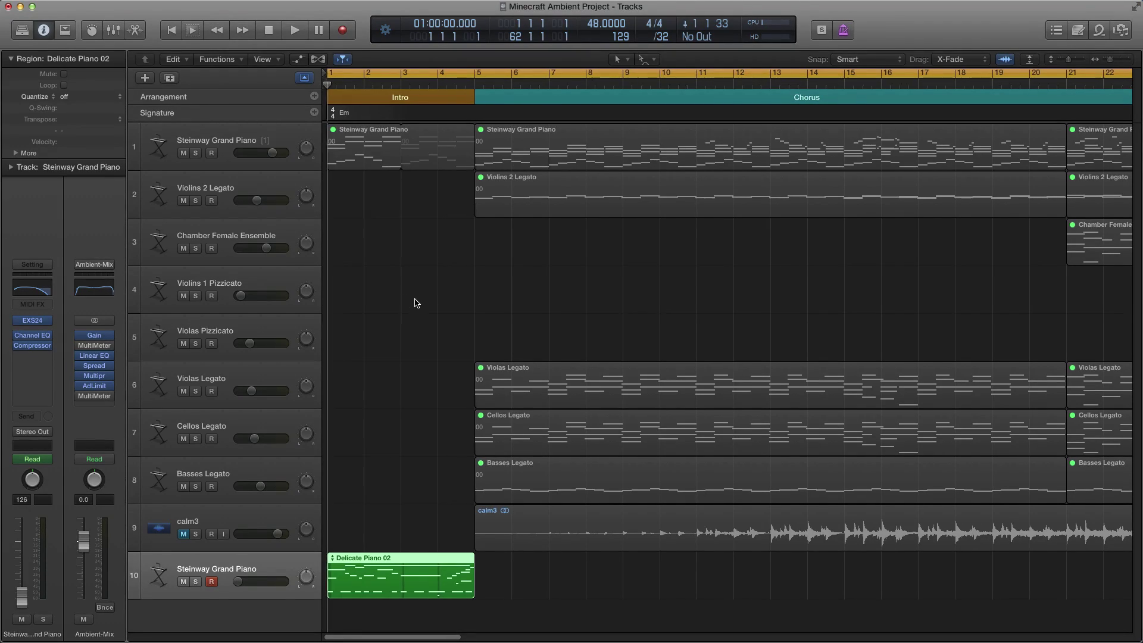
{"action": "scroll", "coordinate": [411, 301], "scroll_direction": "down", "scroll_amount": 1}
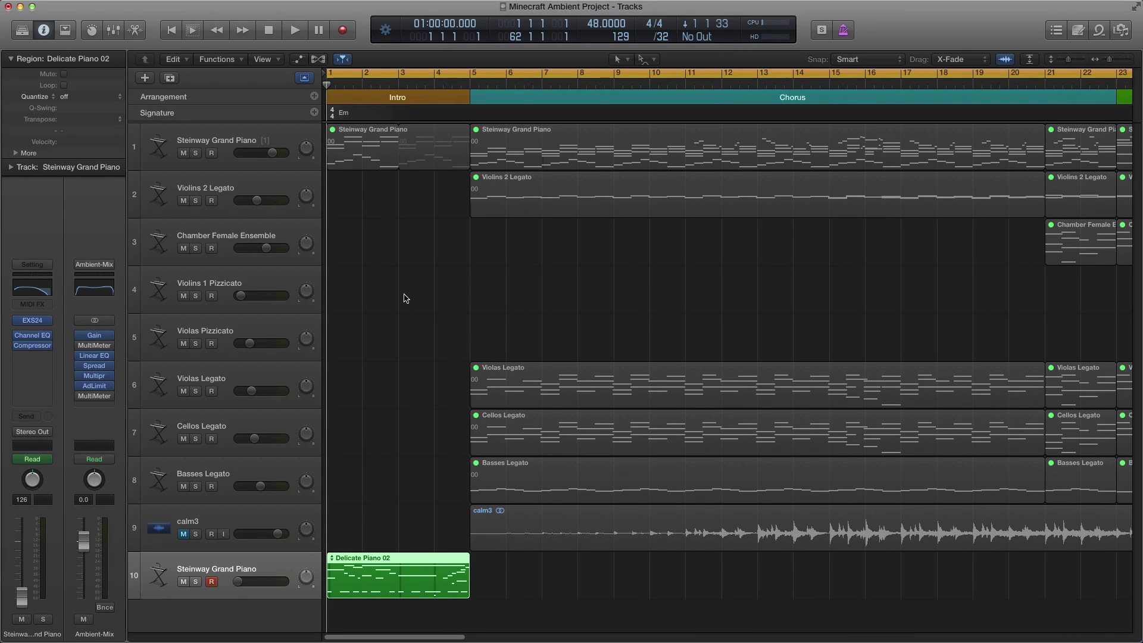
{"action": "scroll", "coordinate": [420, 298], "scroll_direction": "down", "scroll_amount": 3}
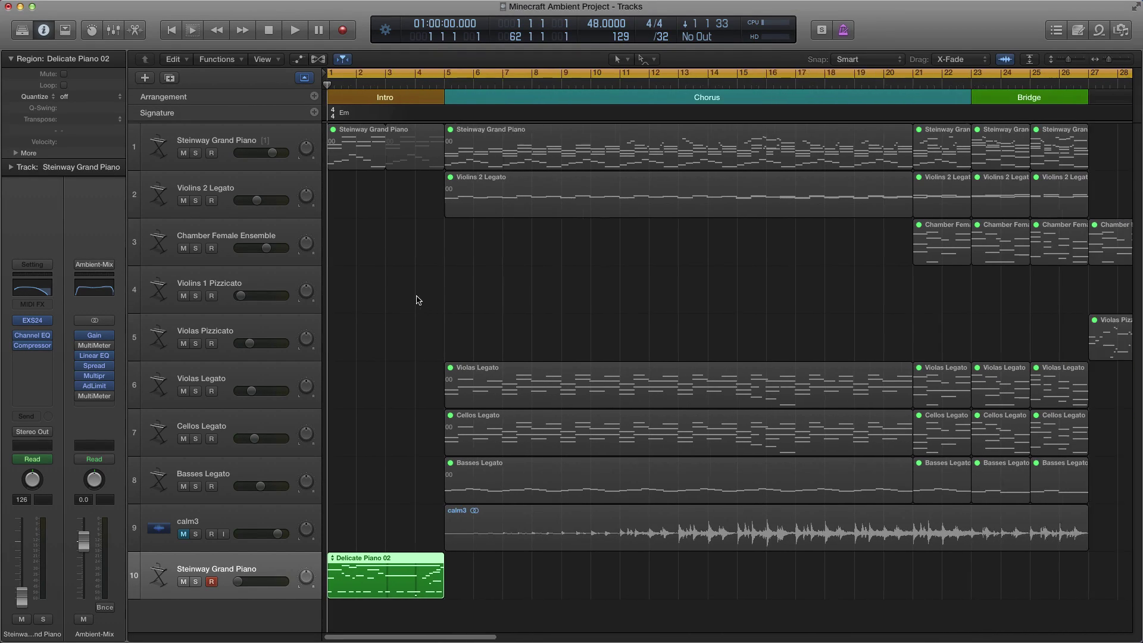
{"action": "left_click", "coordinate": [1099, 32]}
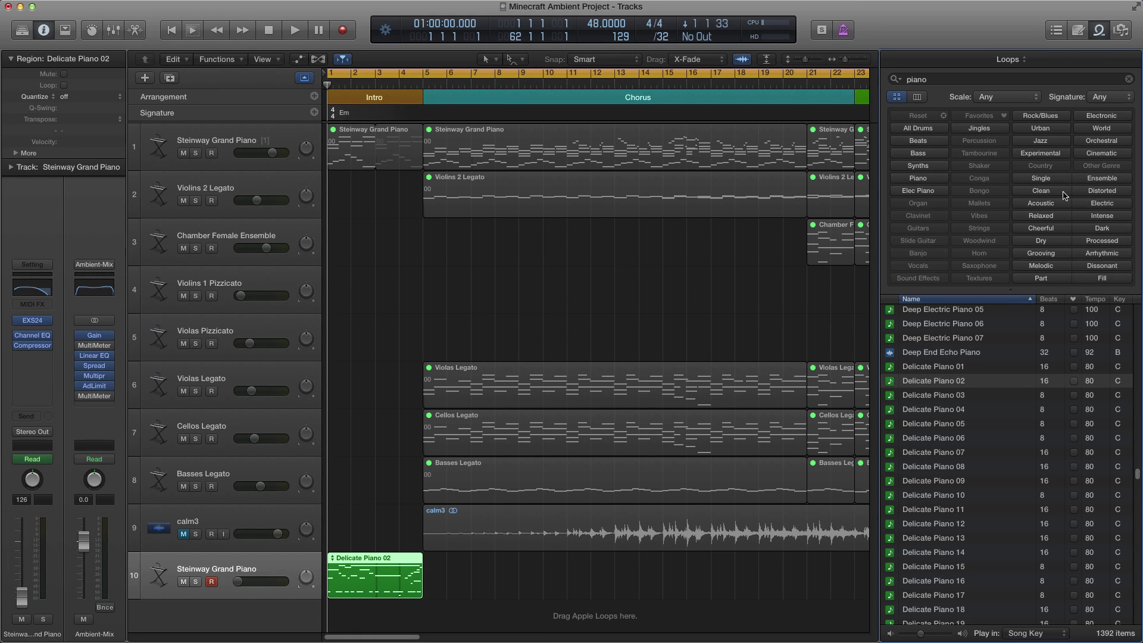
{"action": "left_click", "coordinate": [930, 80]}
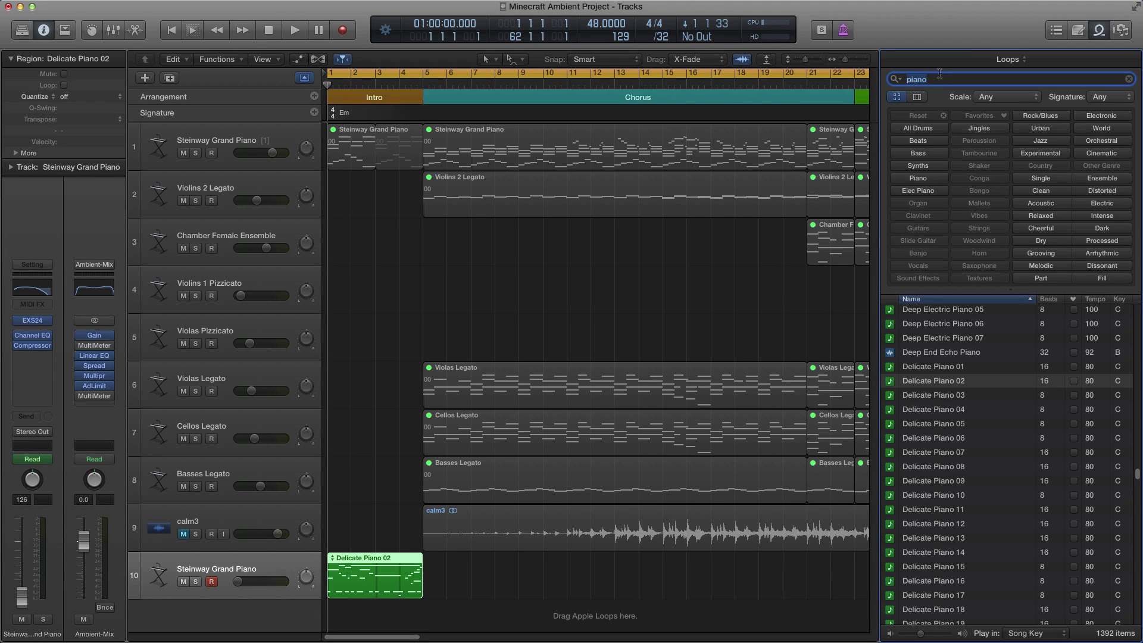
{"action": "type", "text": "del"}
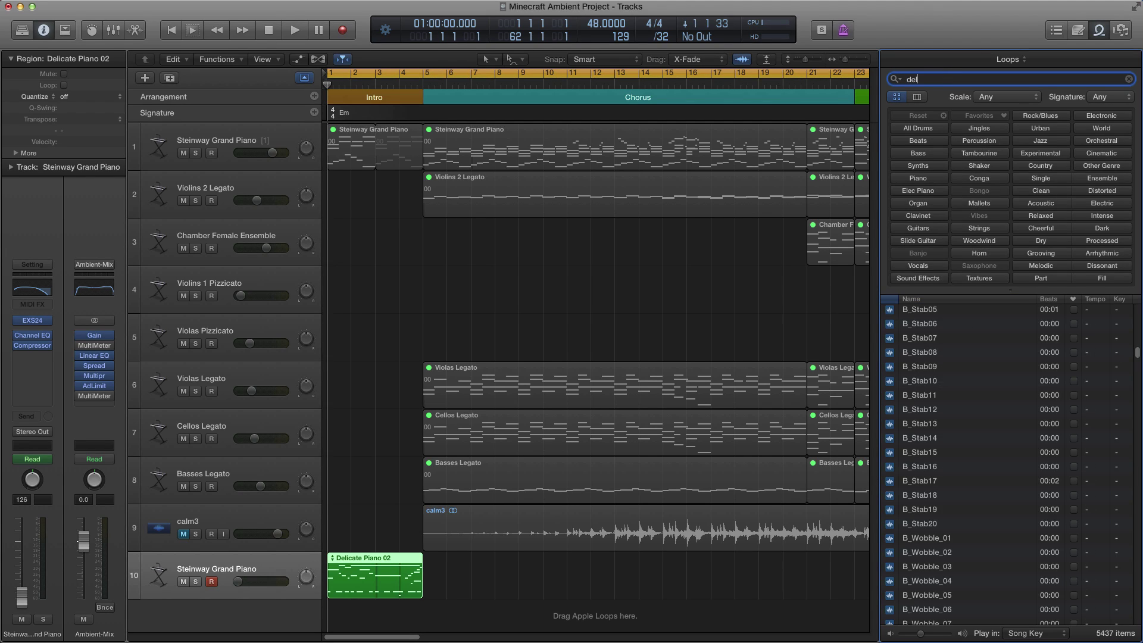
{"action": "type", "text": "icate "}
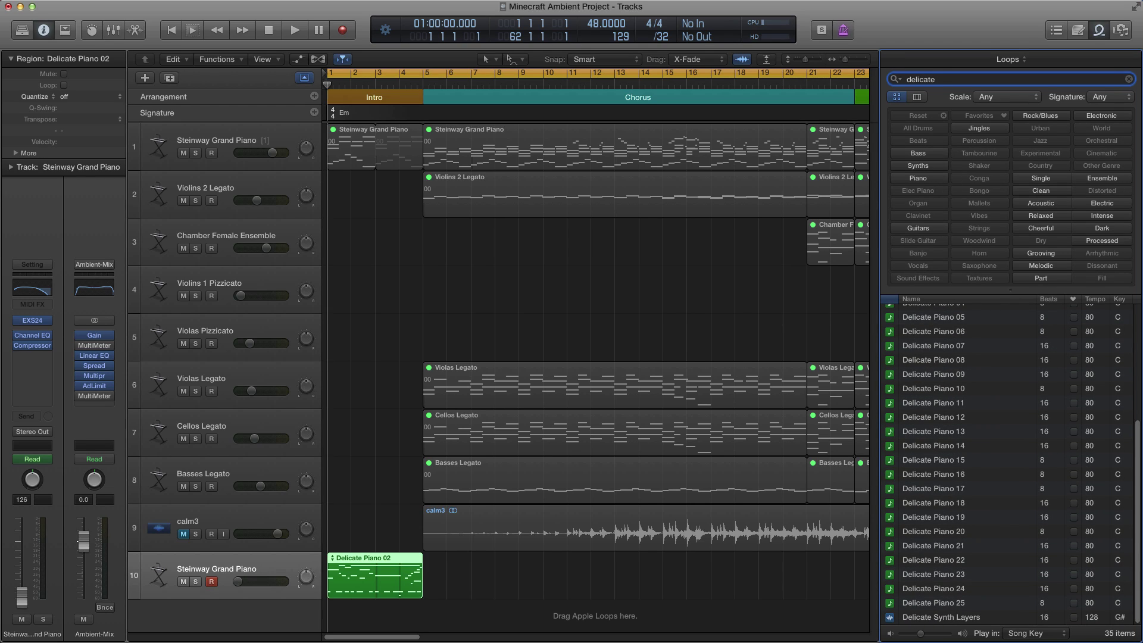
{"action": "type", "text": "piano"}
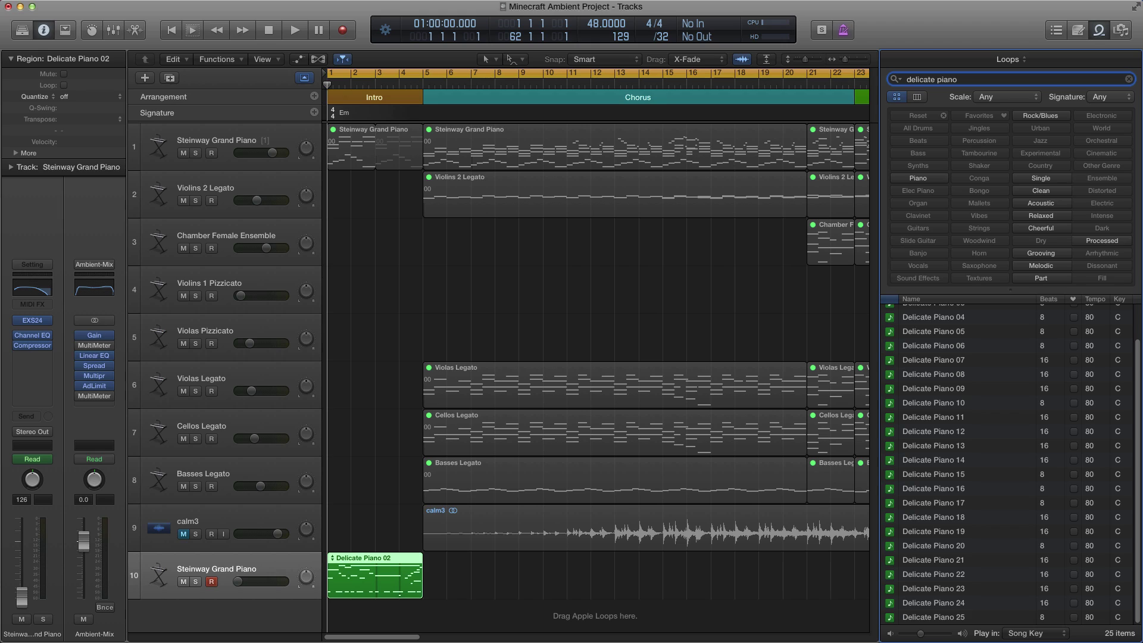
{"action": "scroll", "coordinate": [1006, 390], "scroll_direction": "up", "scroll_amount": 3}
{"action": "scroll", "coordinate": [996, 385], "scroll_direction": "down", "scroll_amount": 3}
{"action": "scroll", "coordinate": [995, 384], "scroll_direction": "up", "scroll_amount": 3}
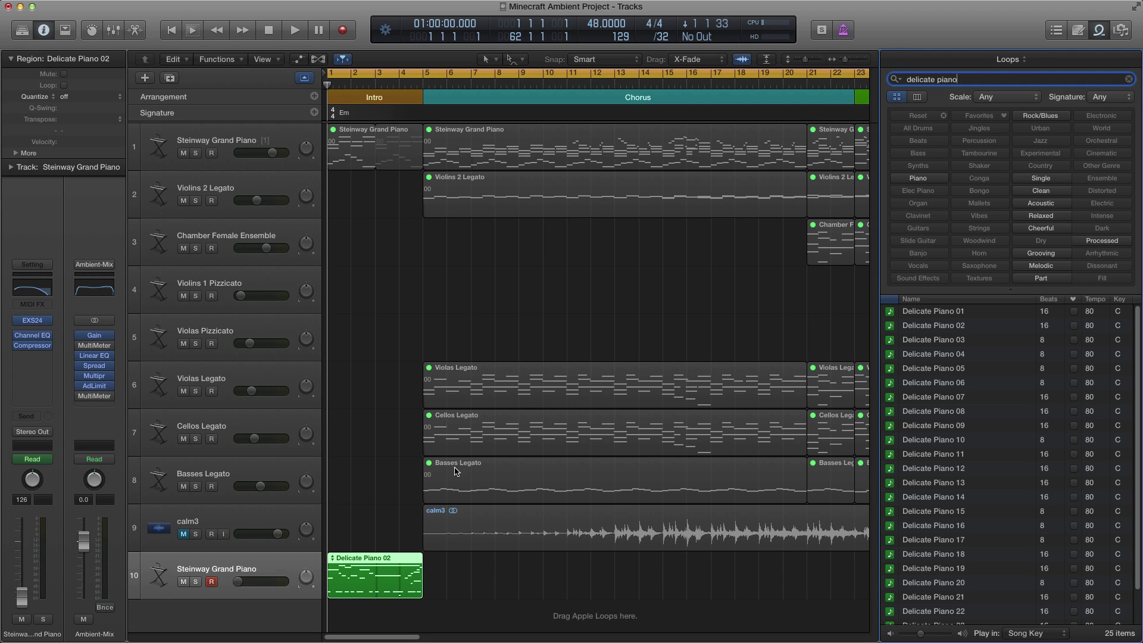
{"action": "left_click", "coordinate": [397, 512]}
{"action": "left_click", "coordinate": [455, 525]}
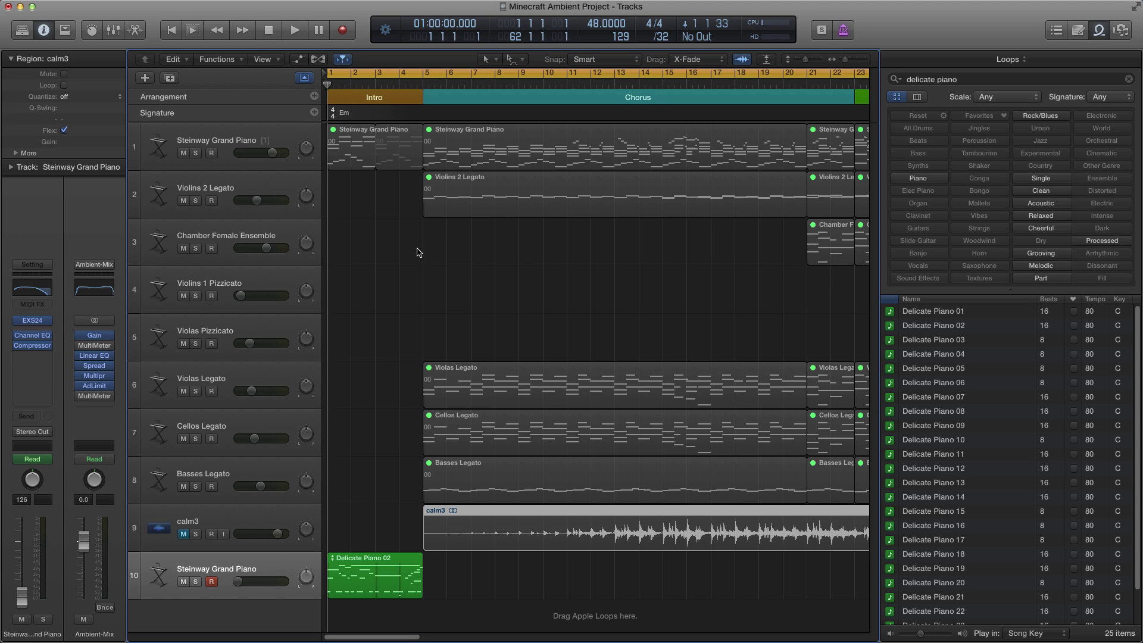
{"action": "left_click_drag", "start_coordinate": [381, 510], "coordinate": [516, 524]}
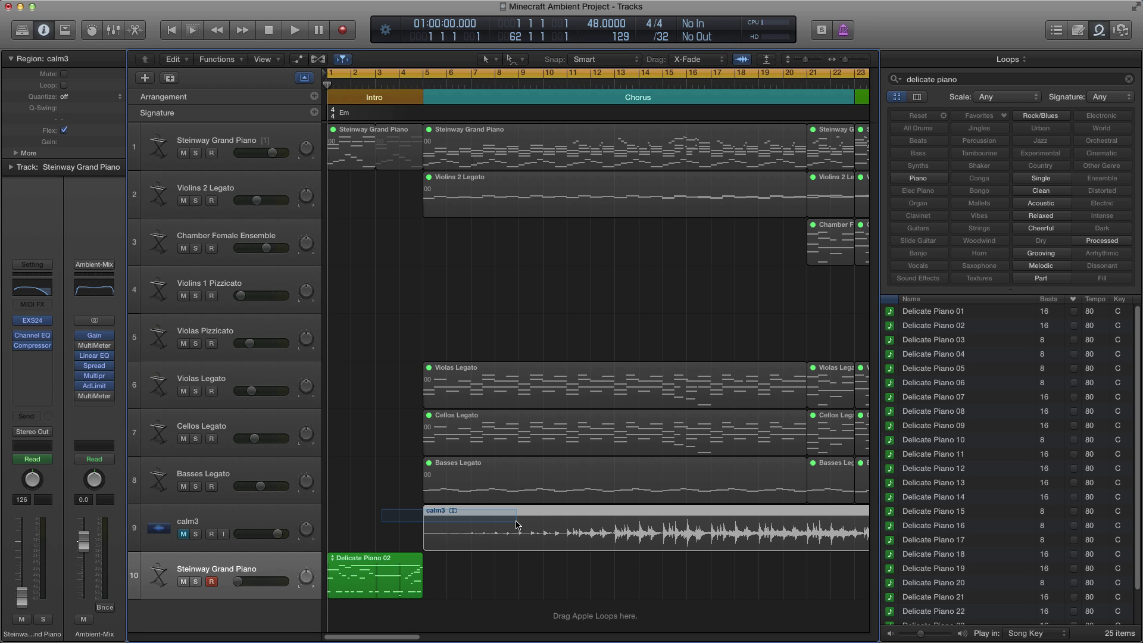
{"action": "left_click_drag", "start_coordinate": [516, 525], "coordinate": [570, 375]}
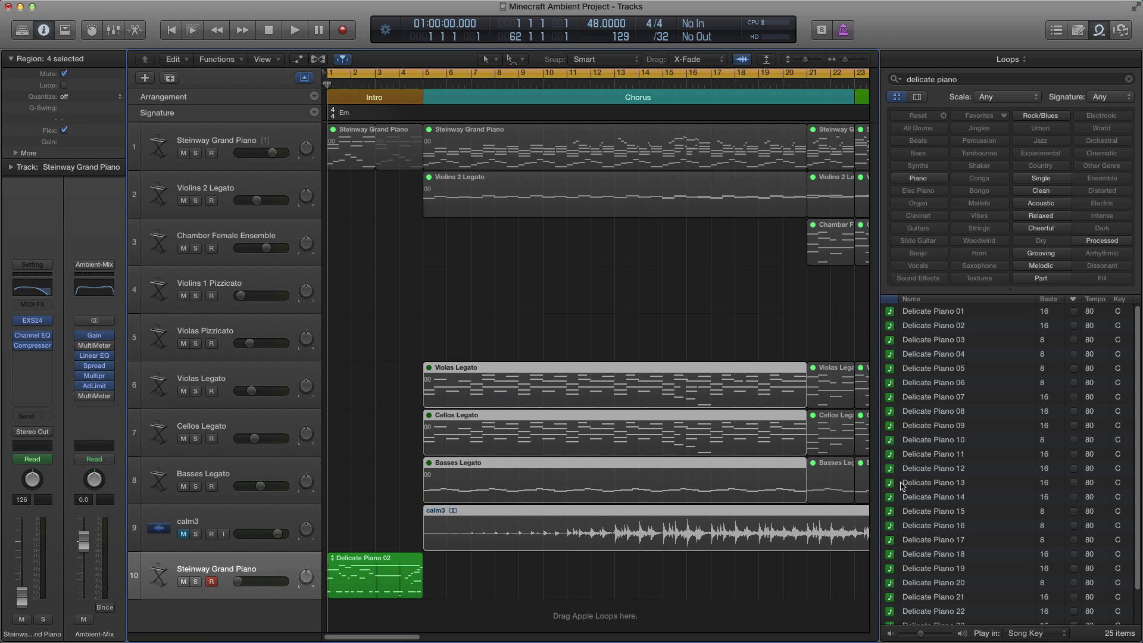
- Set the loops to play in Original Key and audition Delicate Piano 01 and Delicate Piano 05
{"action": "left_click", "coordinate": [923, 314]}
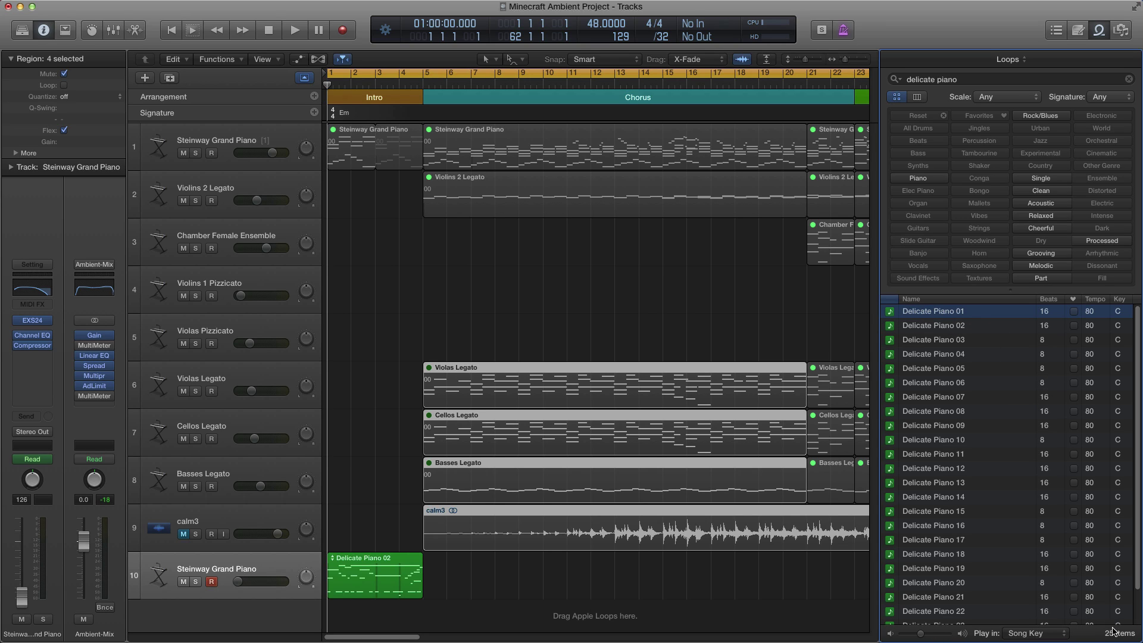
{"action": "left_click", "coordinate": [1030, 635]}
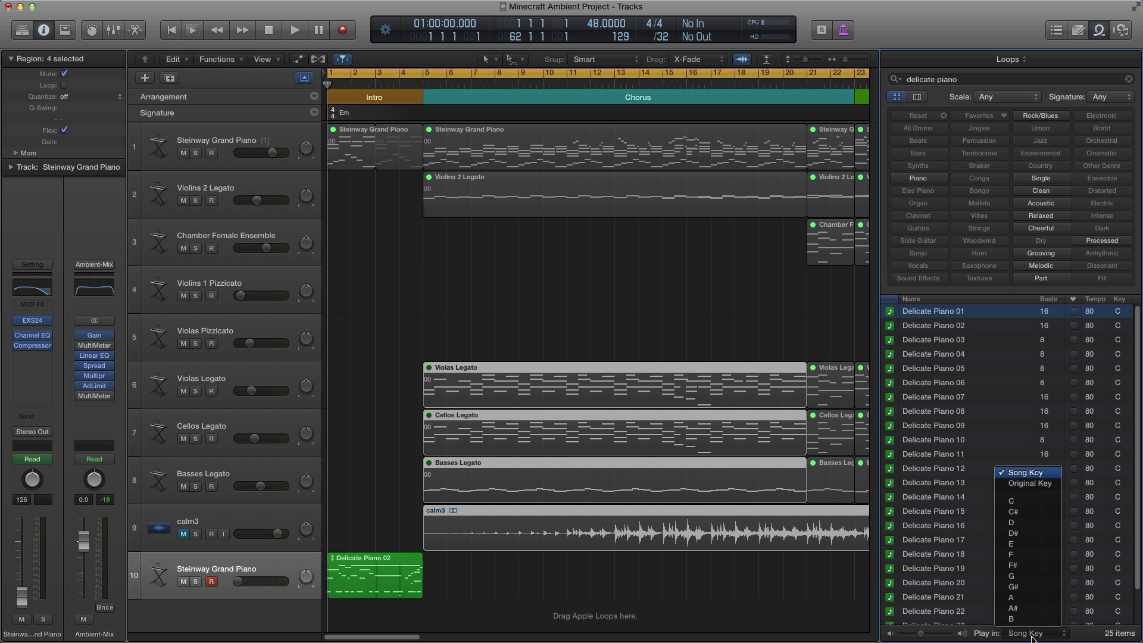
{"action": "left_click", "coordinate": [1030, 483]}
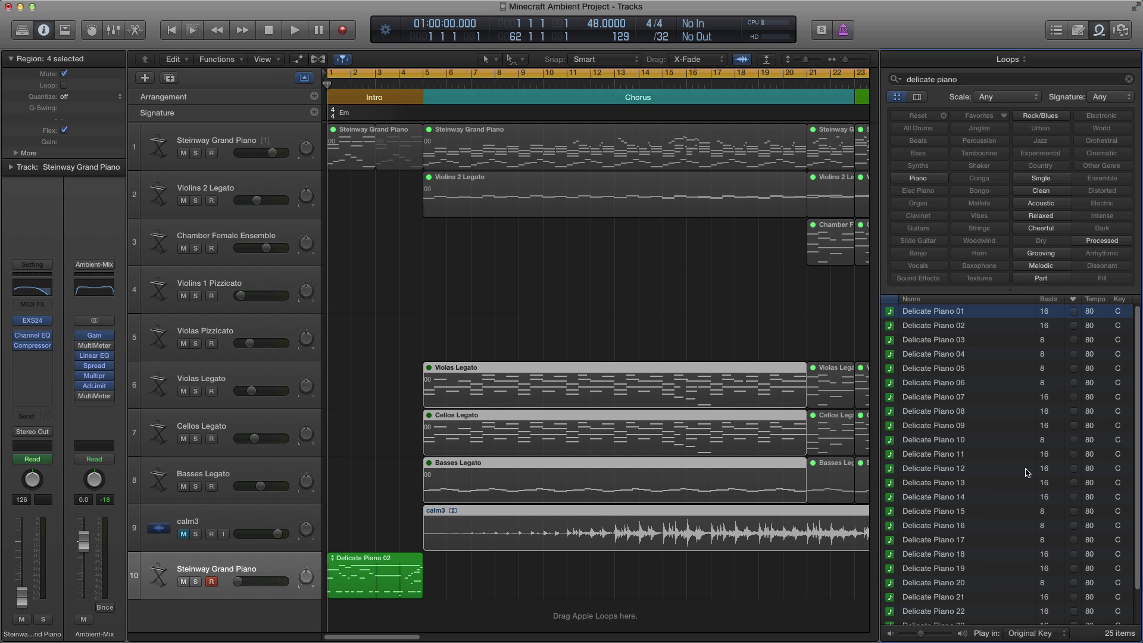
{"action": "left_click", "coordinate": [932, 312]}
{"action": "left_click", "coordinate": [937, 371]}
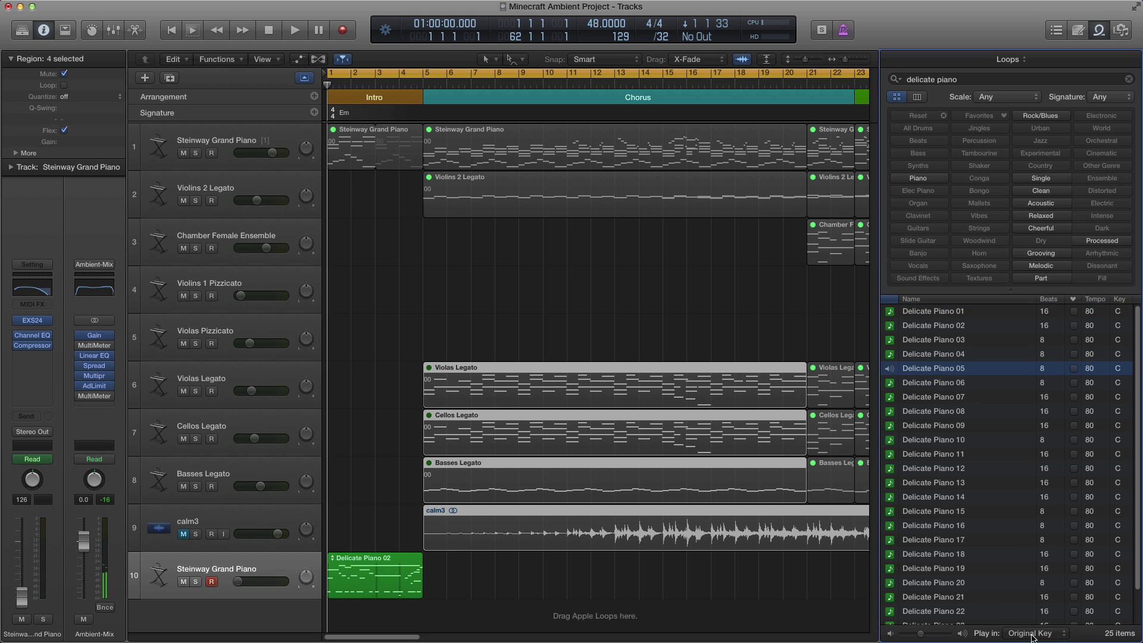
{"action": "left_click", "coordinate": [921, 368]}
{"action": "left_click", "coordinate": [930, 314]}
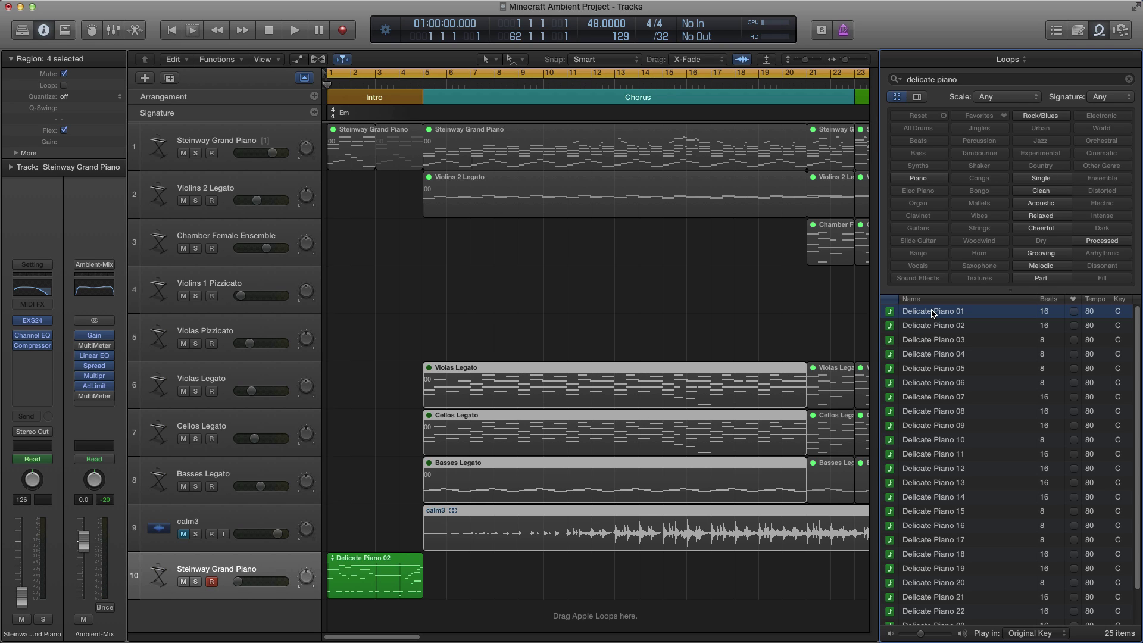
- Add the Delicate Piano 01 loop at bar 1 on a new track below Delicate Piano 02 and check its Piano instrument settings
{"action": "left_click_drag", "start_coordinate": [904, 316], "coordinate": [492, 612]}
{"action": "left_click_drag", "start_coordinate": [416, 612], "coordinate": [372, 617]}
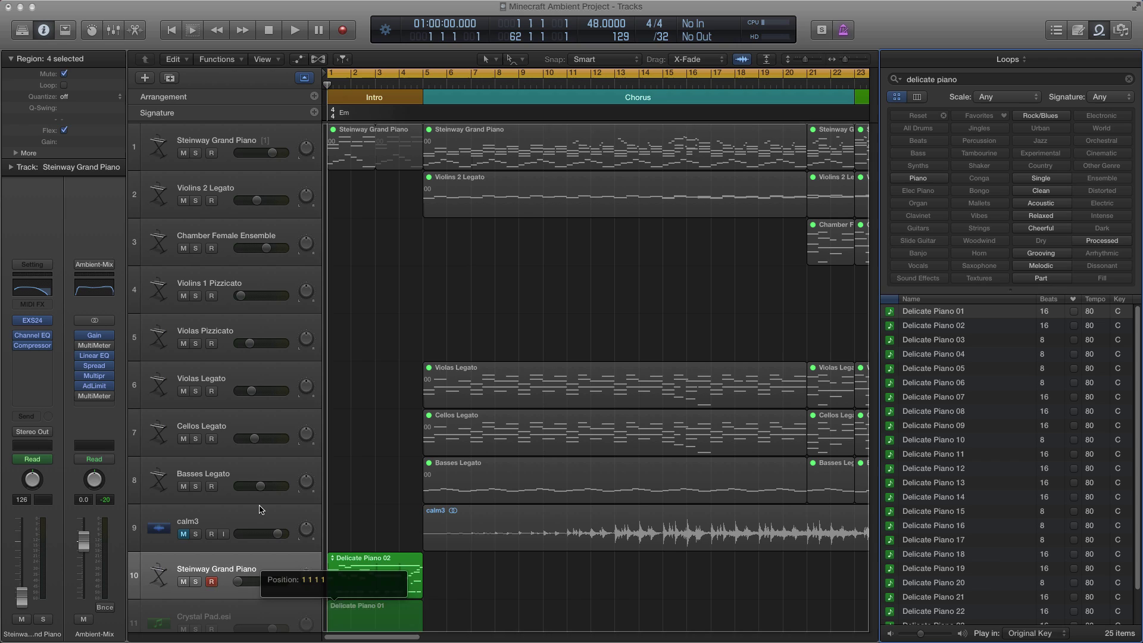
{"action": "left_click", "coordinate": [271, 570]}
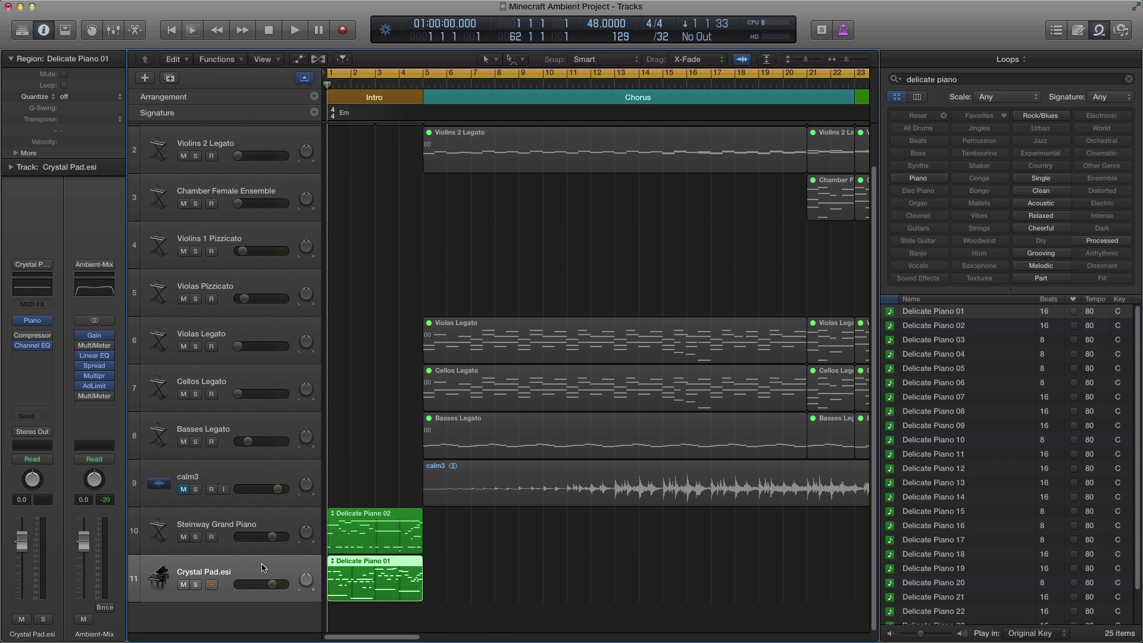
{"action": "left_click", "coordinate": [33, 321]}
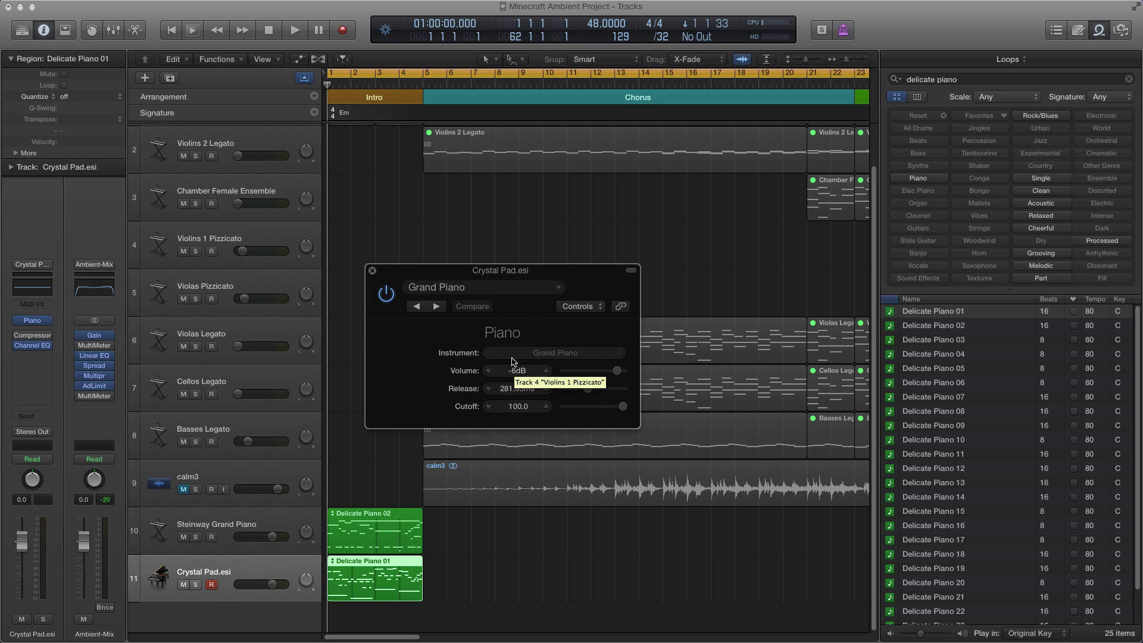
{"action": "left_click", "coordinate": [372, 272]}
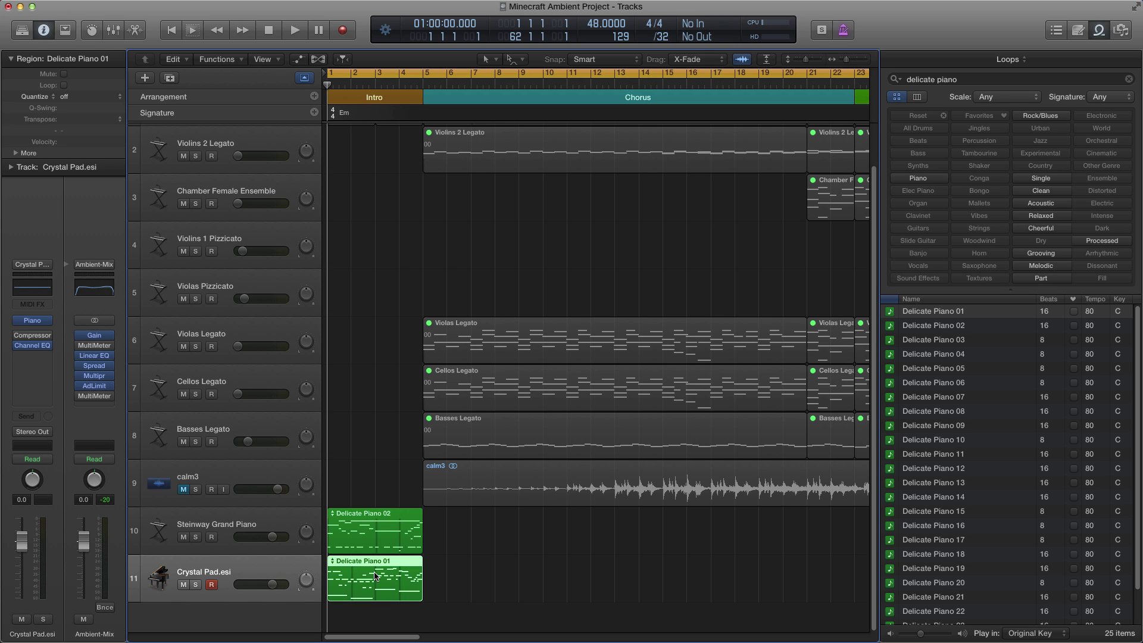
- Create a new software instrument track and assign it the stereo EXS24 sampler
{"action": "left_click", "coordinate": [144, 77]}
{"action": "left_click", "coordinate": [725, 196]}
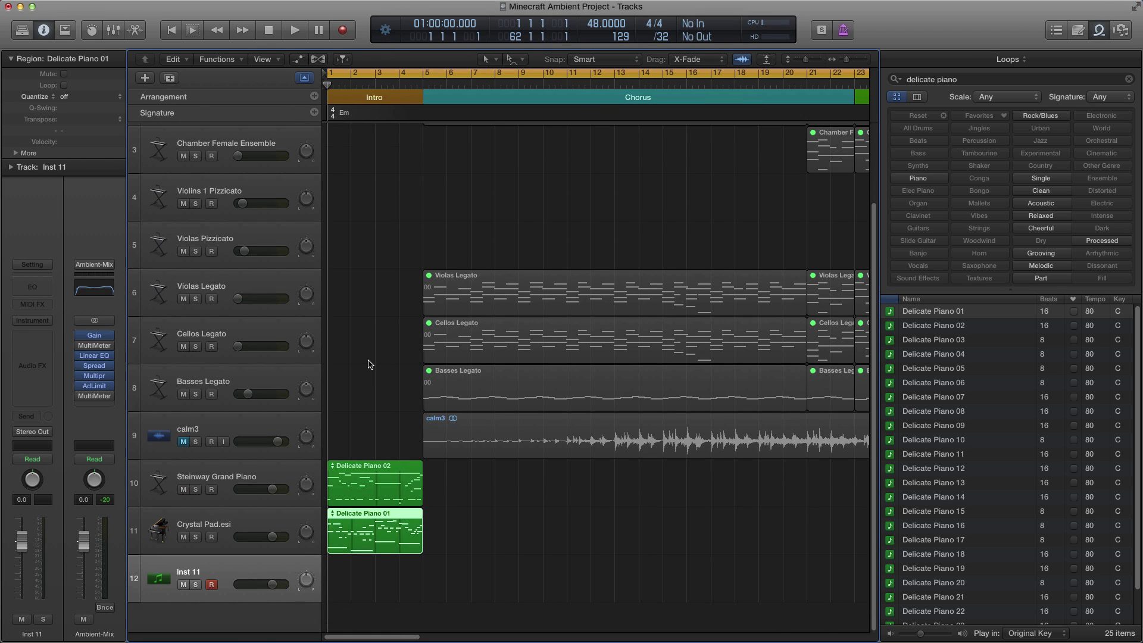
{"action": "left_click", "coordinate": [46, 321]}
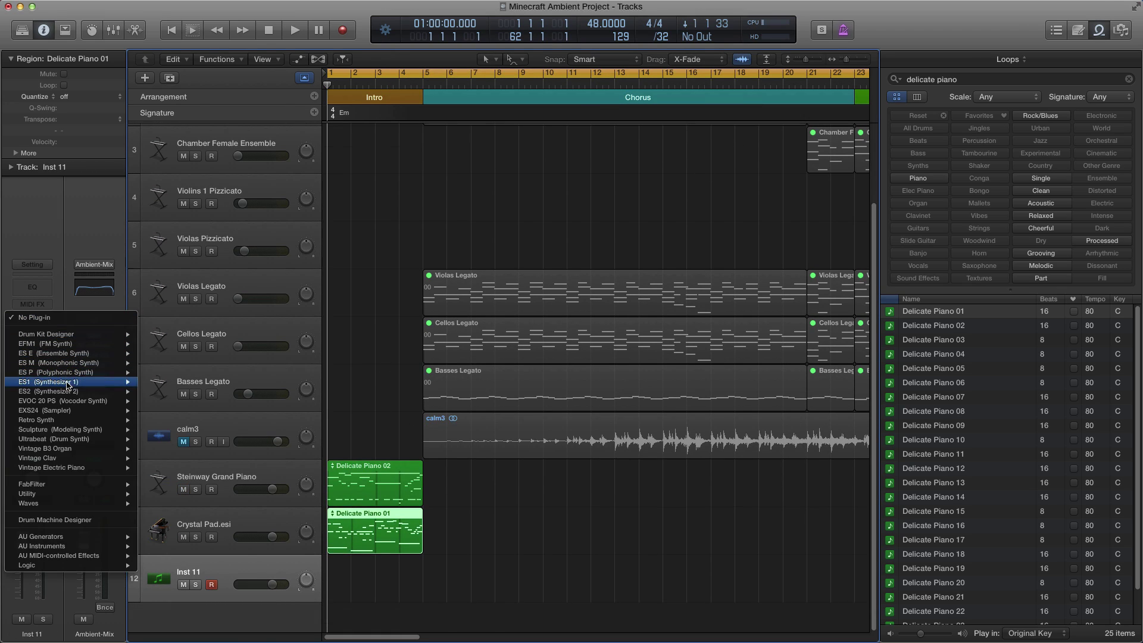
{"action": "mouse_move", "coordinate": [81, 412]}
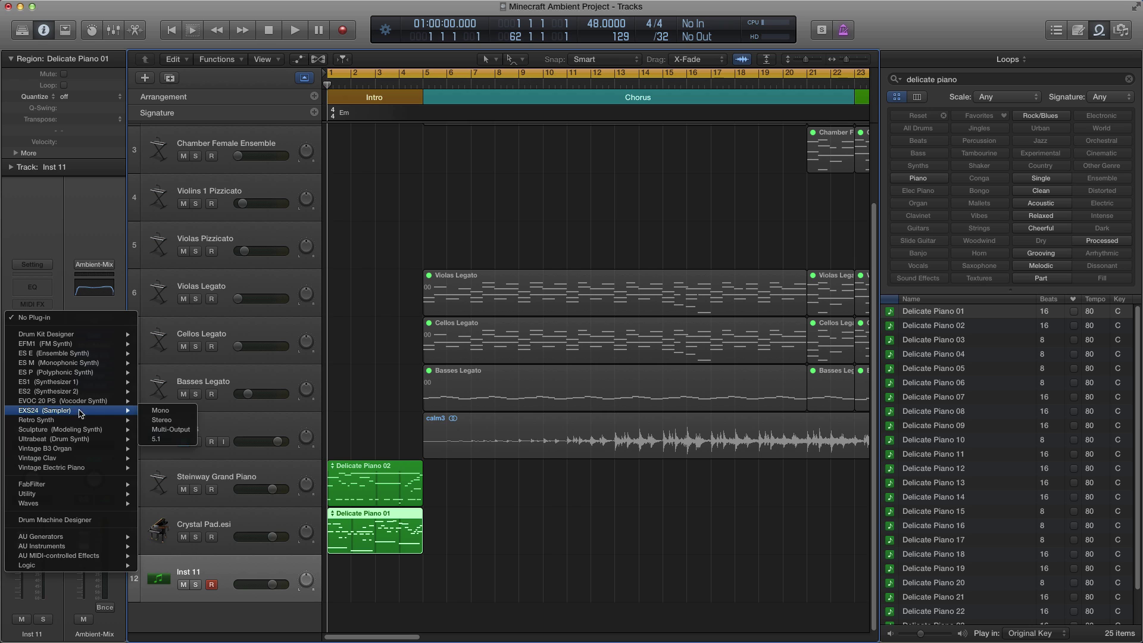
{"action": "left_click", "coordinate": [163, 420]}
{"action": "left_click_drag", "start_coordinate": [1, 142], "coordinate": [664, 100]}
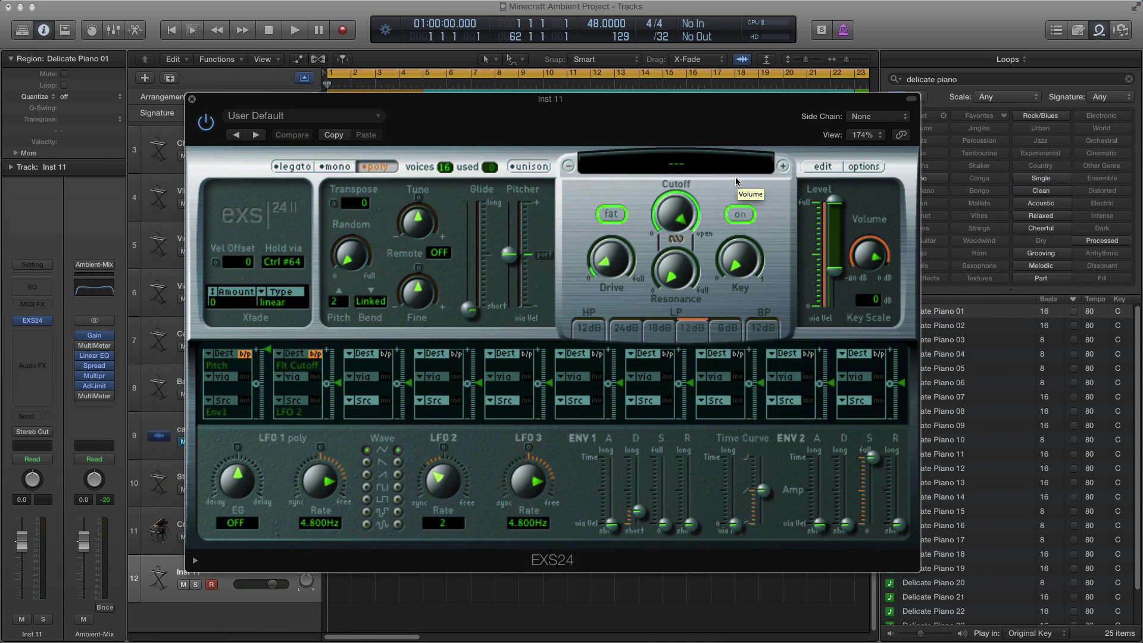
- Load the factory acoustic piano Steinway Grand Piano into the EXS24 and close the sampler window
{"action": "left_click", "coordinate": [700, 166]}
{"action": "mouse_move", "coordinate": [637, 257]}
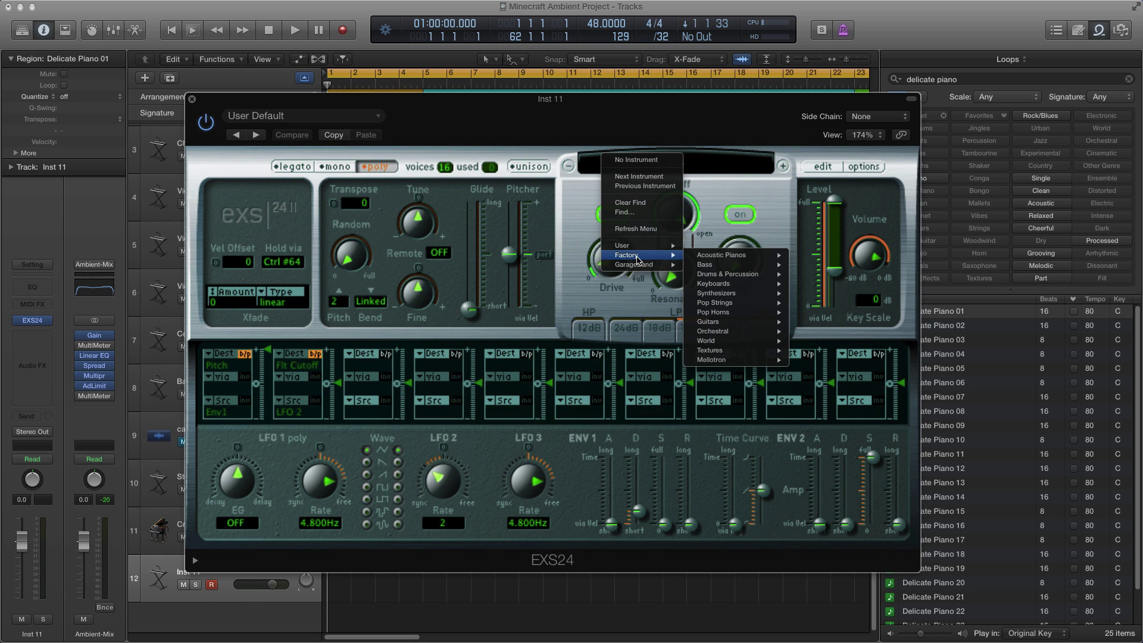
{"action": "mouse_move", "coordinate": [721, 257]}
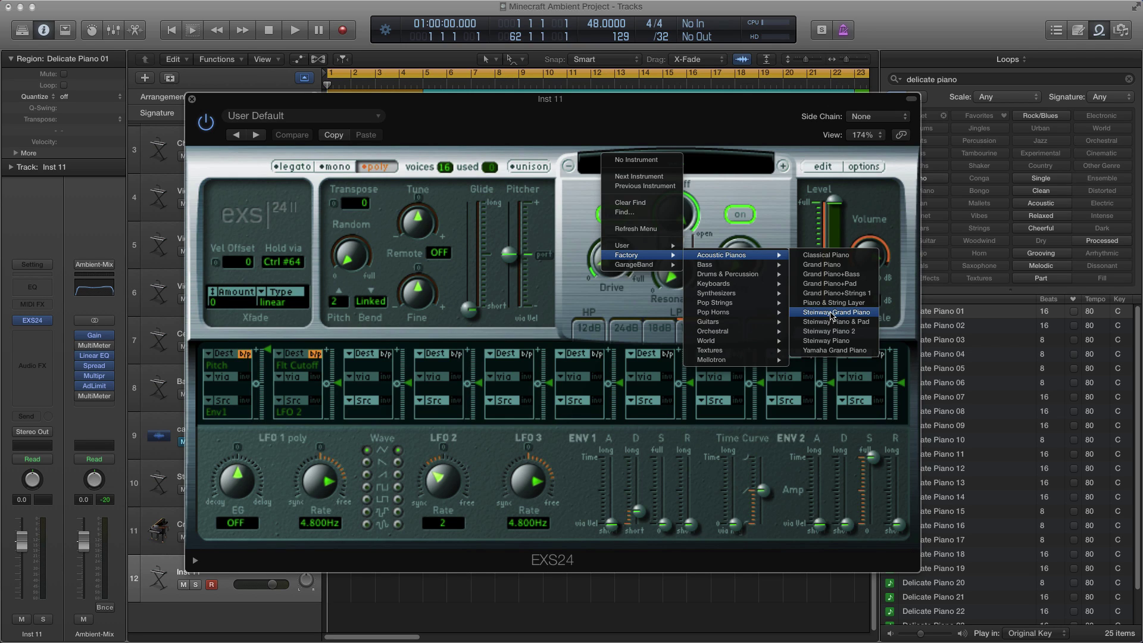
{"action": "left_click", "coordinate": [832, 313]}
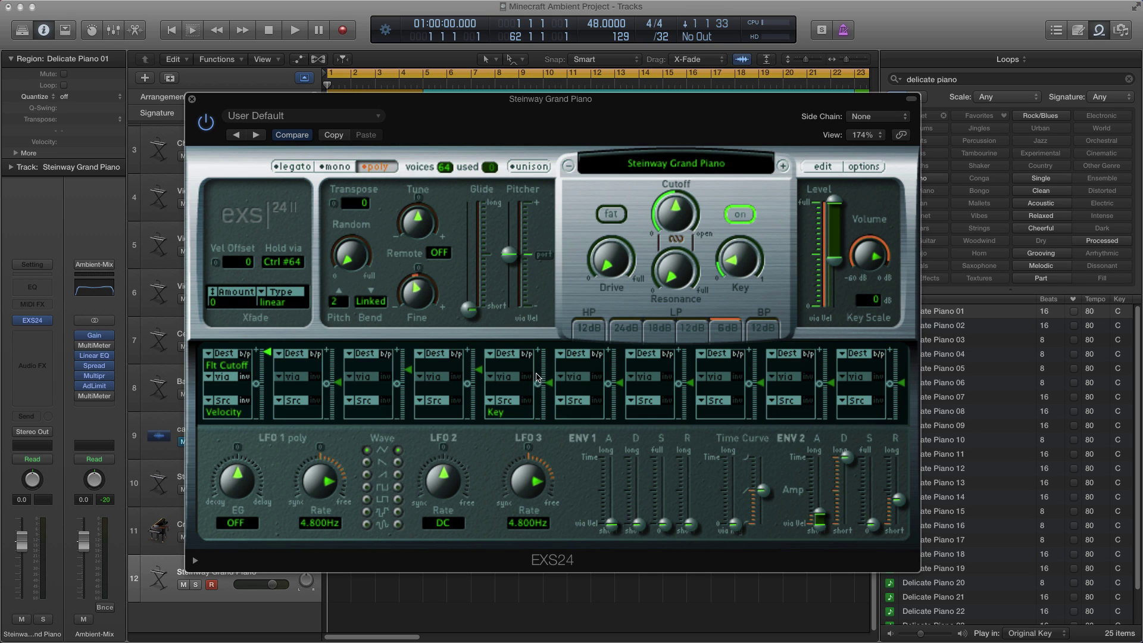
{"action": "left_click_drag", "start_coordinate": [363, 98], "coordinate": [0, 112]}
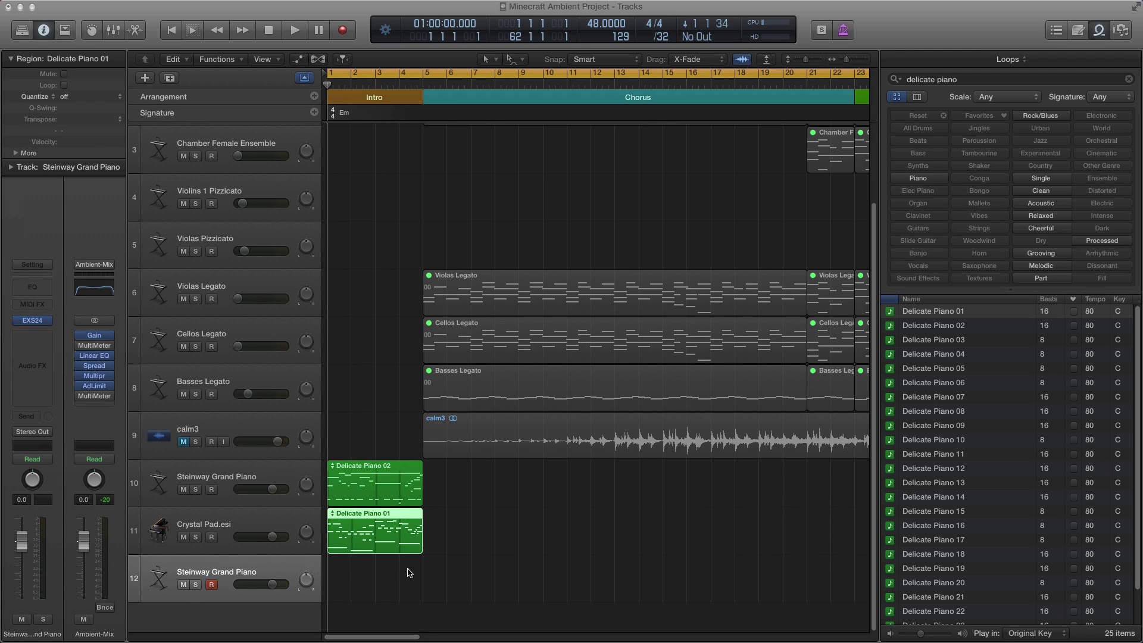
- Move the Delicate Piano 01 region onto the new Steinway Grand Piano track and delete the emptied Crystal Pad.esi track
{"action": "mouse_move", "coordinate": [381, 572]}
{"action": "left_mouse_down"}
{"action": "mouse_move", "coordinate": [387, 553]}
{"action": "mouse_move", "coordinate": [376, 584]}
{"action": "left_mouse_up"}
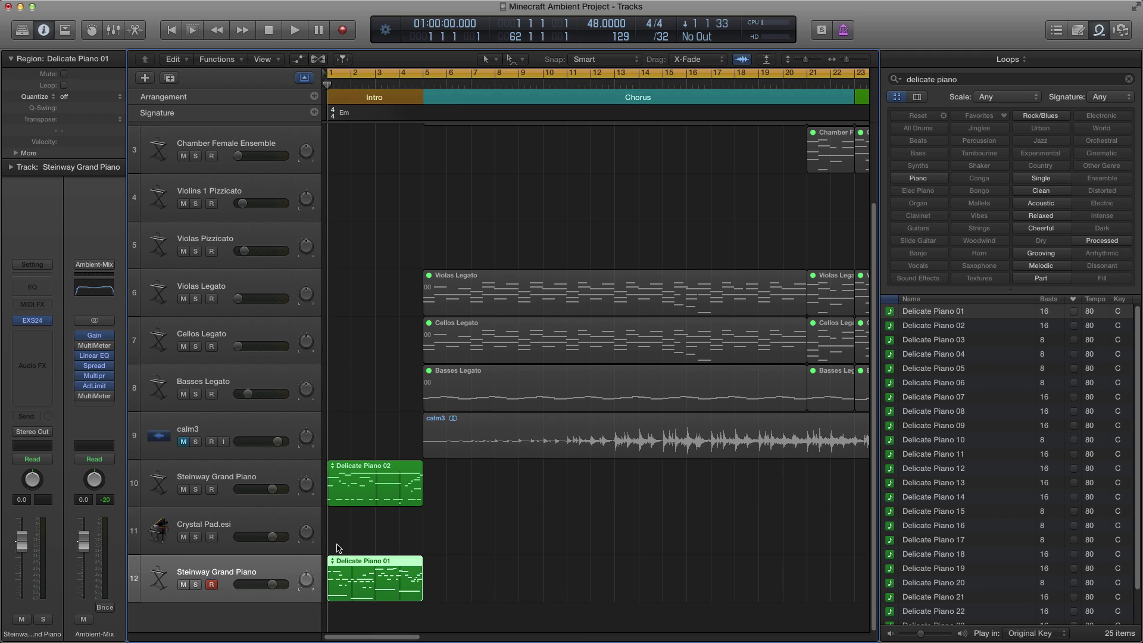
{"action": "left_click", "coordinate": [337, 548]}
{"action": "left_click", "coordinate": [267, 532]}
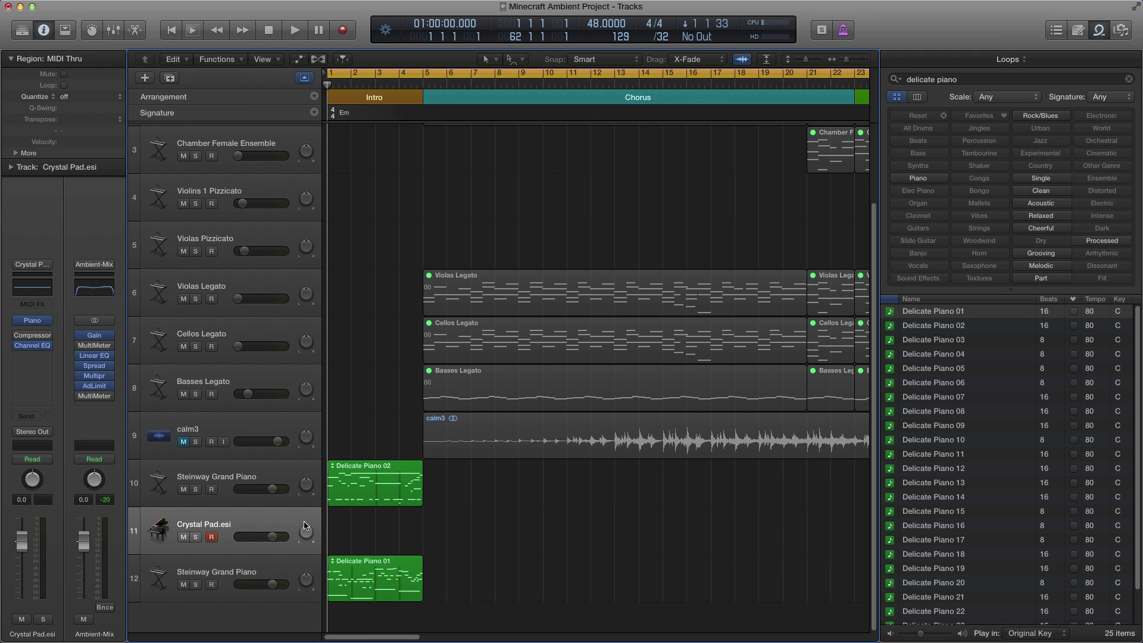
{"action": "key", "text": "super+BackSpace"}
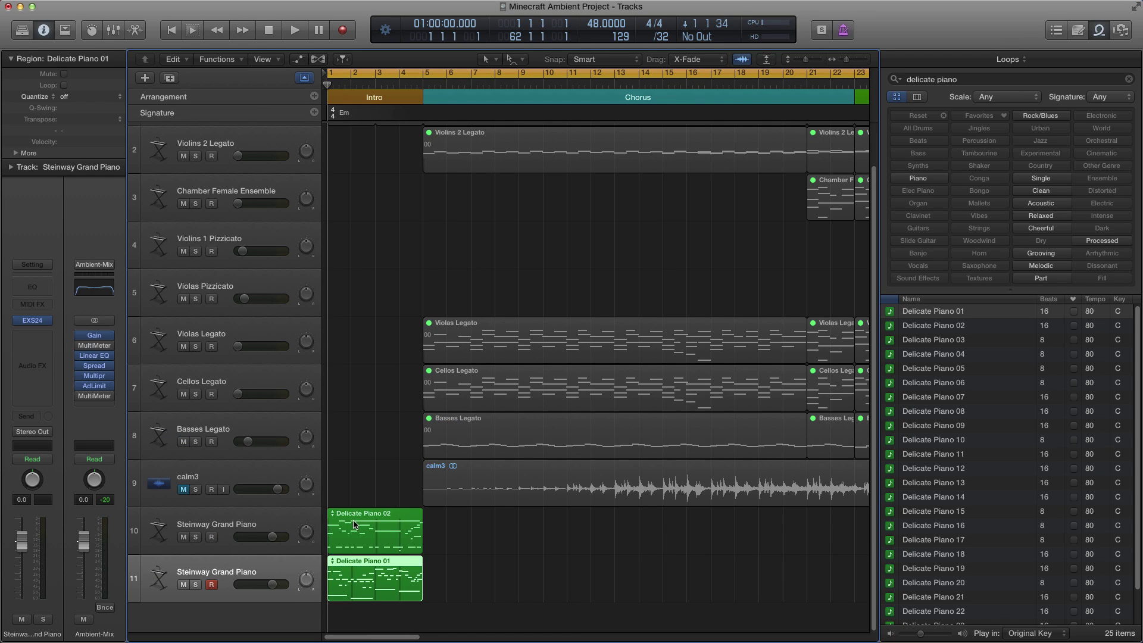
- Move the Steinway Grand Piano track holding Delicate Piano 02 above Violas Legato and mute its region
{"action": "left_click", "coordinate": [284, 519]}
{"action": "left_click_drag", "start_coordinate": [237, 520], "coordinate": [253, 331]}
{"action": "left_click", "coordinate": [364, 445]}
{"action": "left_click_drag", "start_coordinate": [363, 440], "coordinate": [383, 332]}
{"action": "key", "text": "m"}
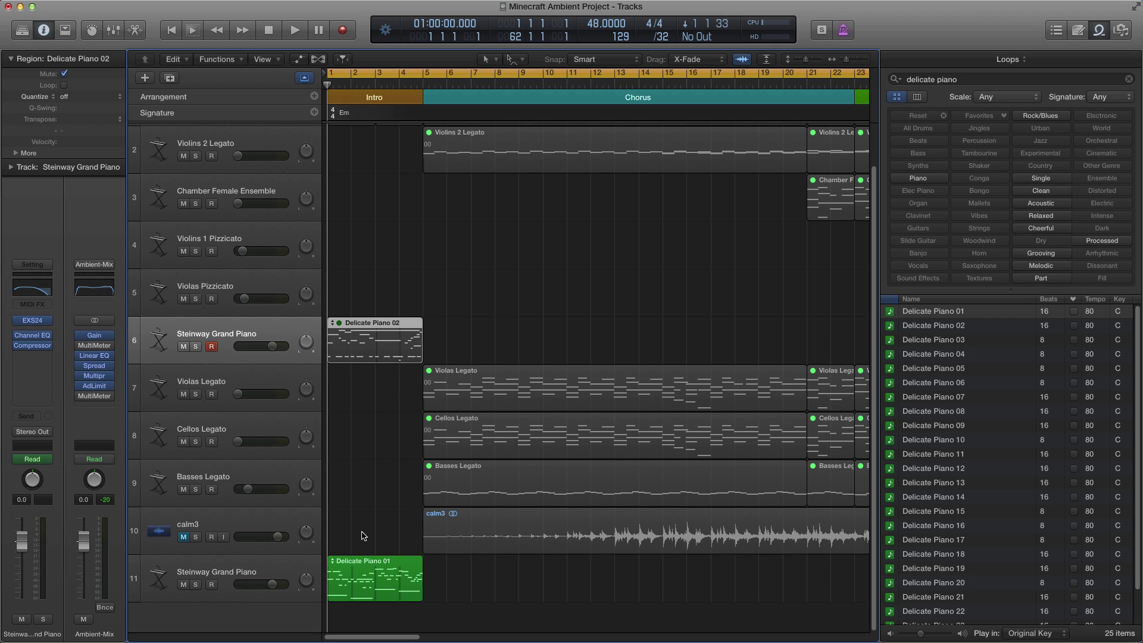
- Lower the volume of the Steinway Grand Piano track holding Delicate Piano 01 to -5.2 dB
{"action": "scroll", "coordinate": [360, 511], "scroll_direction": "up", "scroll_amount": 3}
{"action": "scroll", "coordinate": [360, 511], "scroll_direction": "right", "scroll_amount": 1}
{"action": "scroll", "coordinate": [359, 511], "scroll_direction": "right", "scroll_amount": 1}
{"action": "scroll", "coordinate": [359, 511], "scroll_direction": "up", "scroll_amount": 1}
{"action": "left_click", "coordinate": [271, 567]}
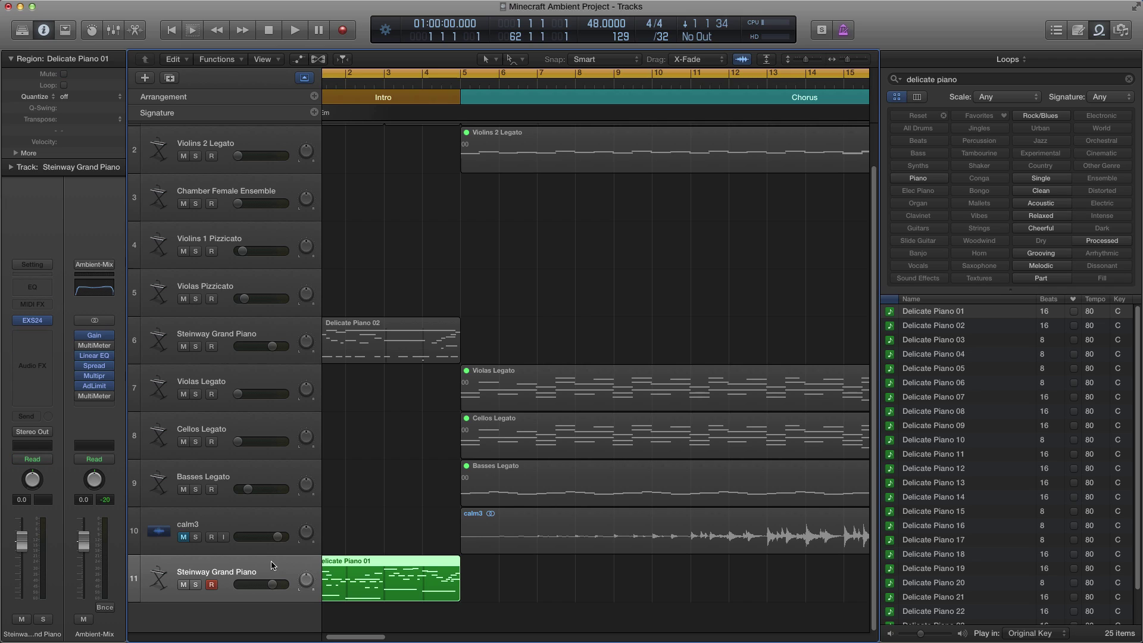
{"action": "left_click_drag", "start_coordinate": [21, 541], "coordinate": [21, 555]}
{"action": "scroll", "coordinate": [331, 503], "scroll_direction": "up", "scroll_amount": 1}
{"action": "scroll", "coordinate": [331, 502], "scroll_direction": "left", "scroll_amount": 1}
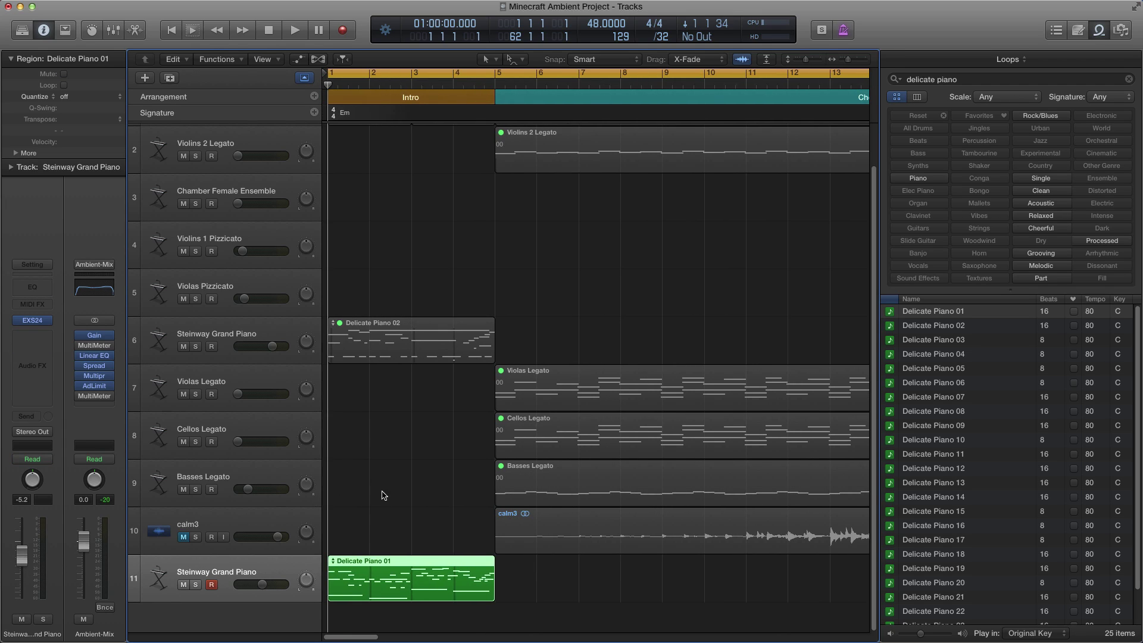
- Set the cycle range over the Intro from bar 1 to 5 and listen to Delicate Piano 01
{"action": "left_click", "coordinate": [394, 75]}
{"action": "left_click_drag", "start_coordinate": [330, 74], "coordinate": [486, 85]}
{"action": "key", "text": "space"}
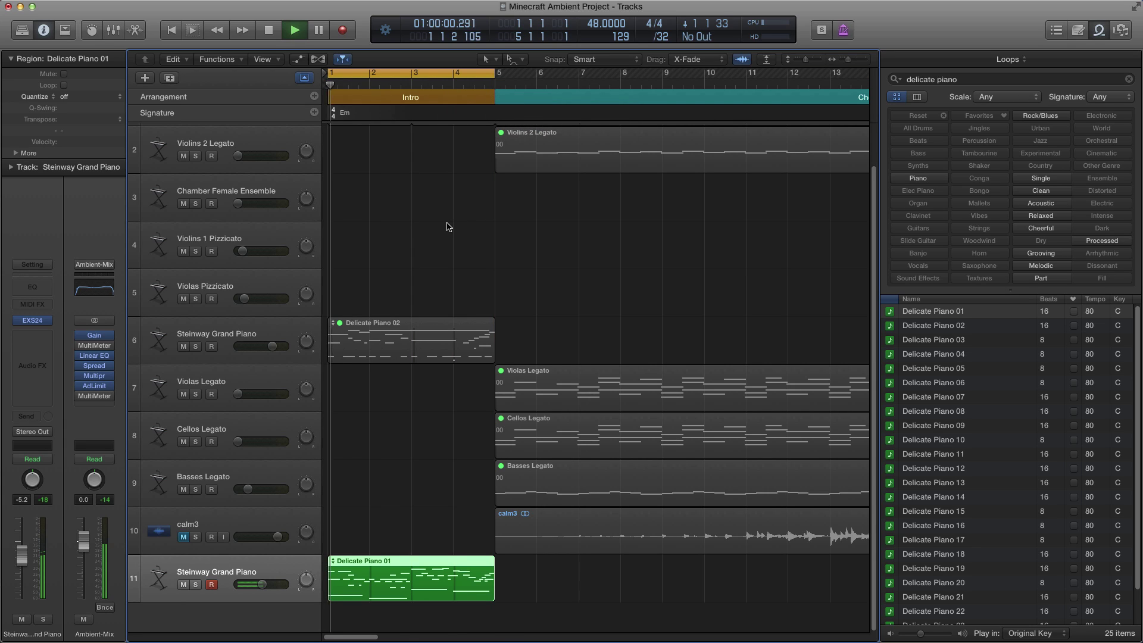
{"action": "scroll", "coordinate": [416, 237], "scroll_direction": "up", "scroll_amount": 1}
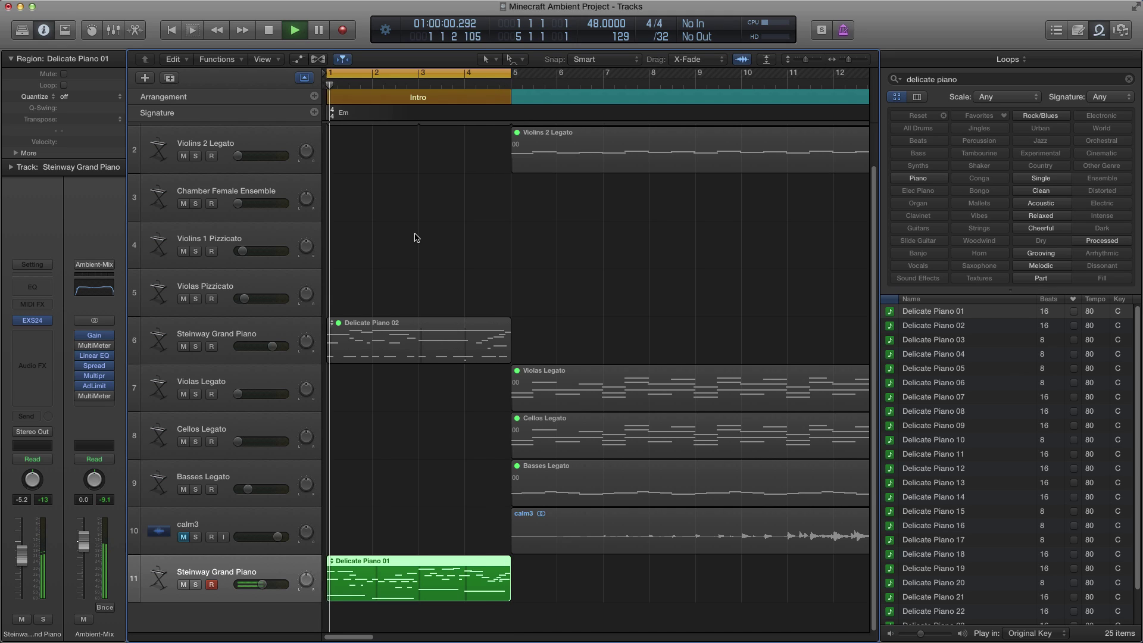
{"action": "key", "text": "space"}
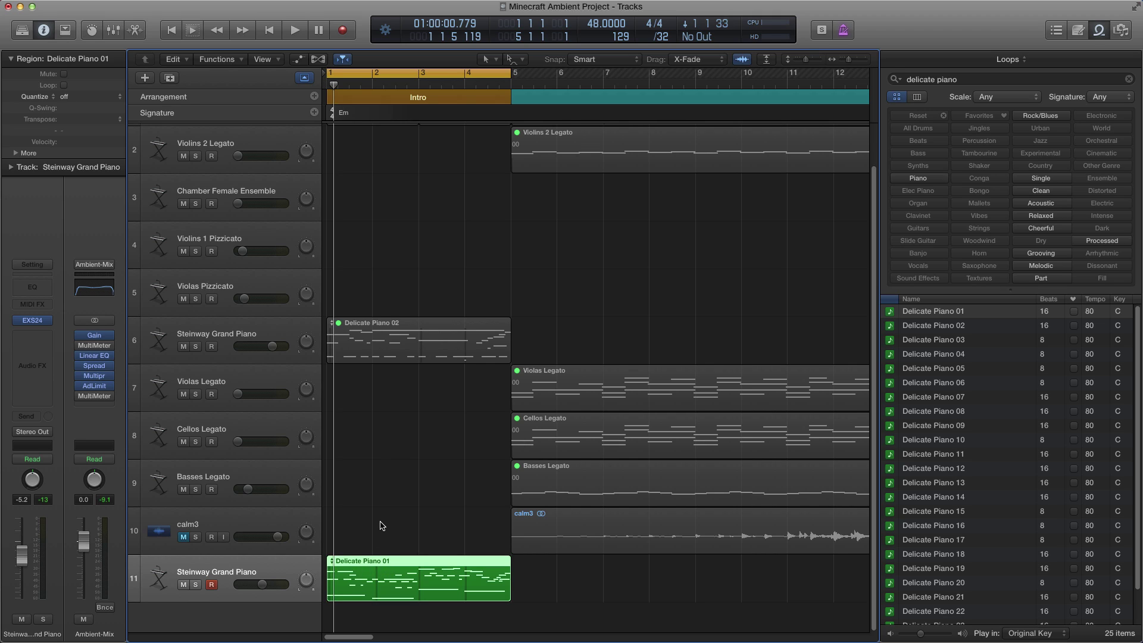
- Move the Delicate Piano 02 region to bar 5 on the Delicate Piano 01 track and unmute it
{"action": "left_click", "coordinate": [395, 359]}
{"action": "left_click_drag", "start_coordinate": [394, 362], "coordinate": [582, 581]}
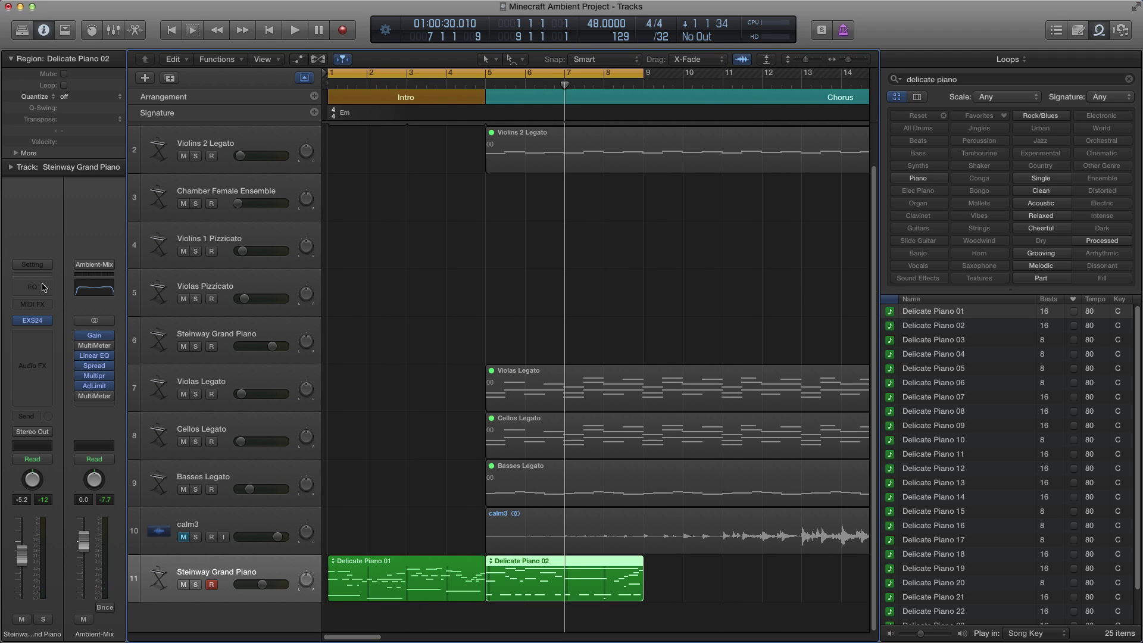
- Add a Channel EQ to the Steinway Grand Piano track and load the factory keyboard preset Pad Warmer
{"action": "left_click", "coordinate": [32, 288]}
{"action": "left_click_drag", "start_coordinate": [761, 246], "coordinate": [718, 188]}
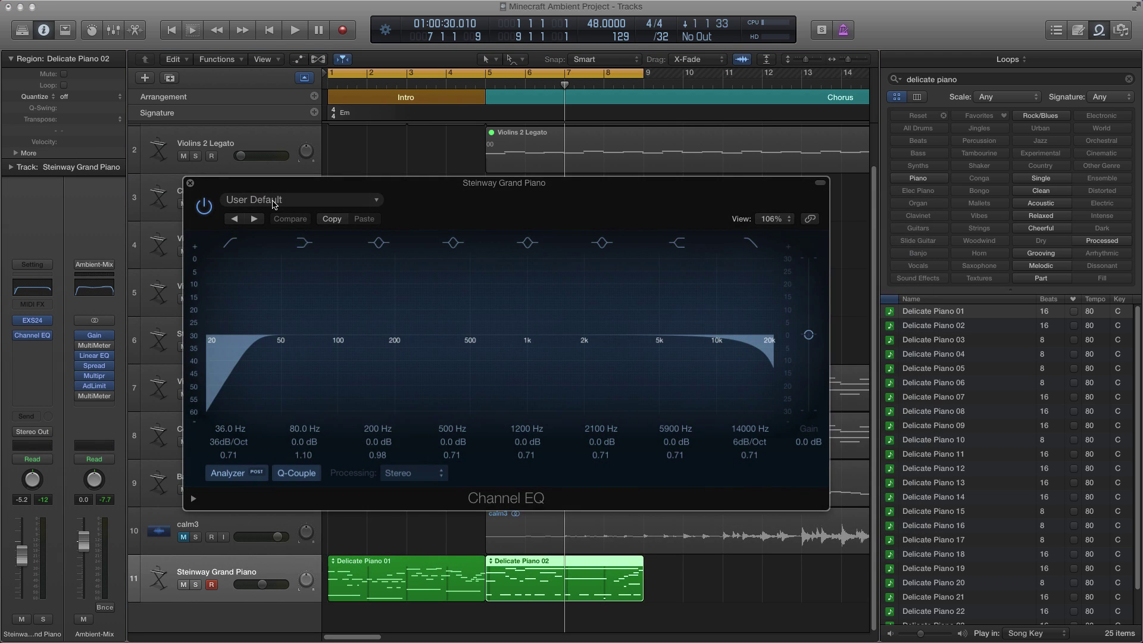
{"action": "left_click", "coordinate": [274, 204]}
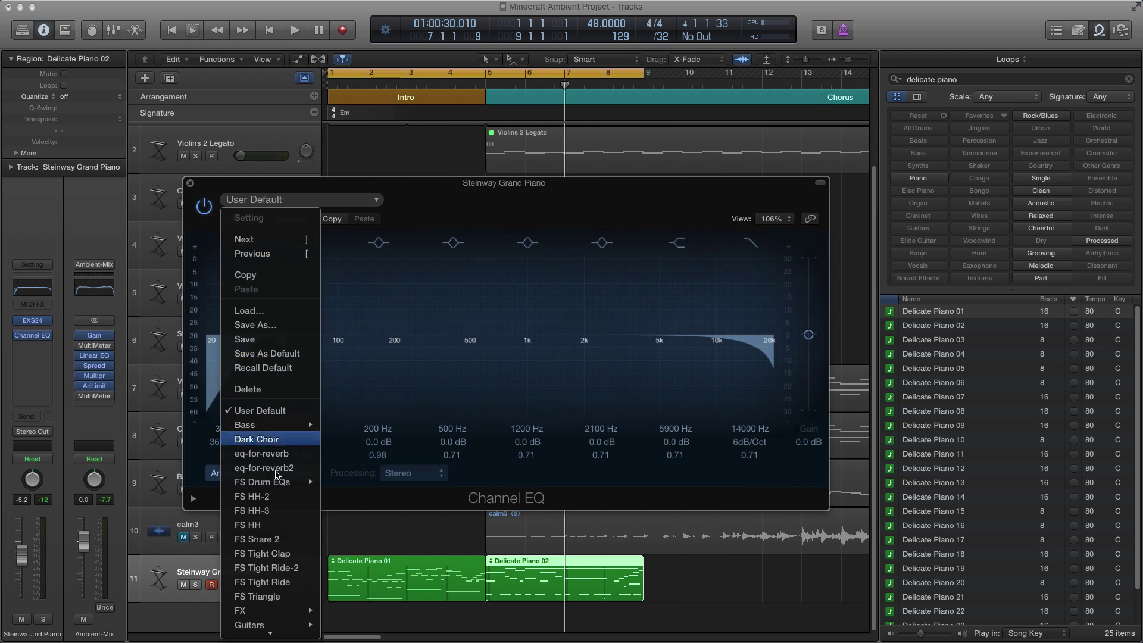
{"action": "mouse_move", "coordinate": [269, 633]}
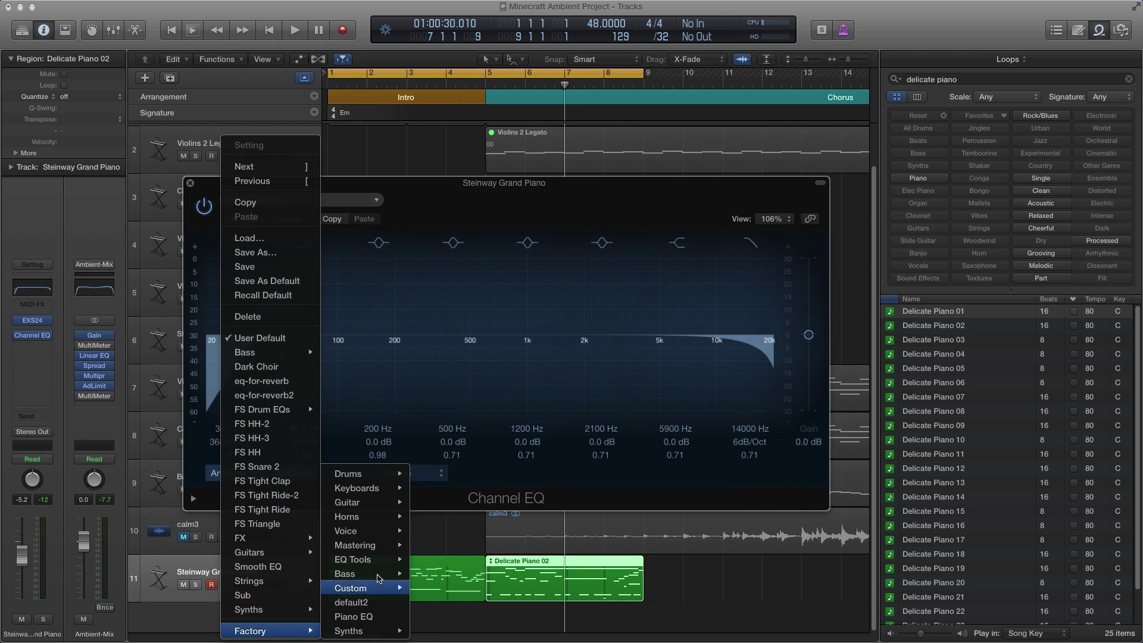
{"action": "mouse_move", "coordinate": [370, 532]}
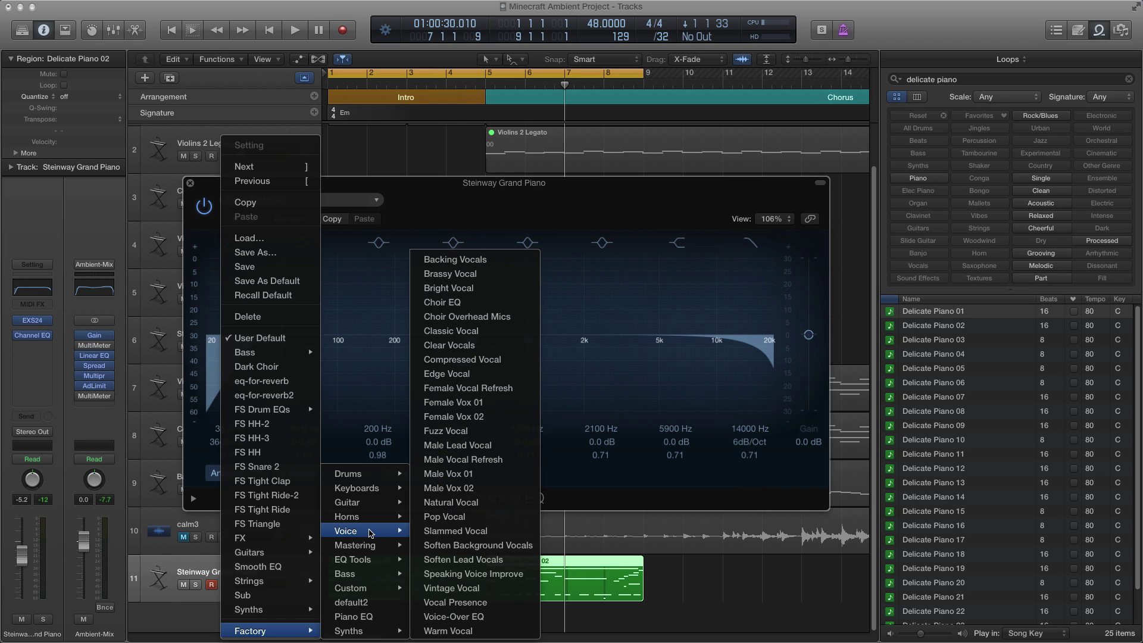
{"action": "mouse_move", "coordinate": [364, 494]}
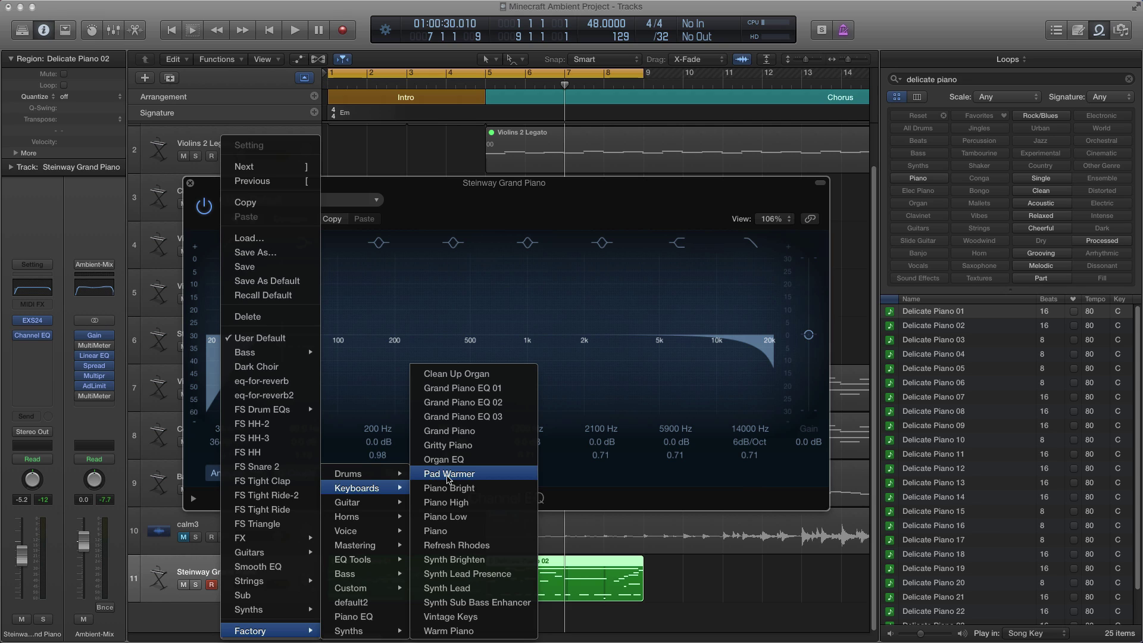
{"action": "left_click", "coordinate": [449, 479]}
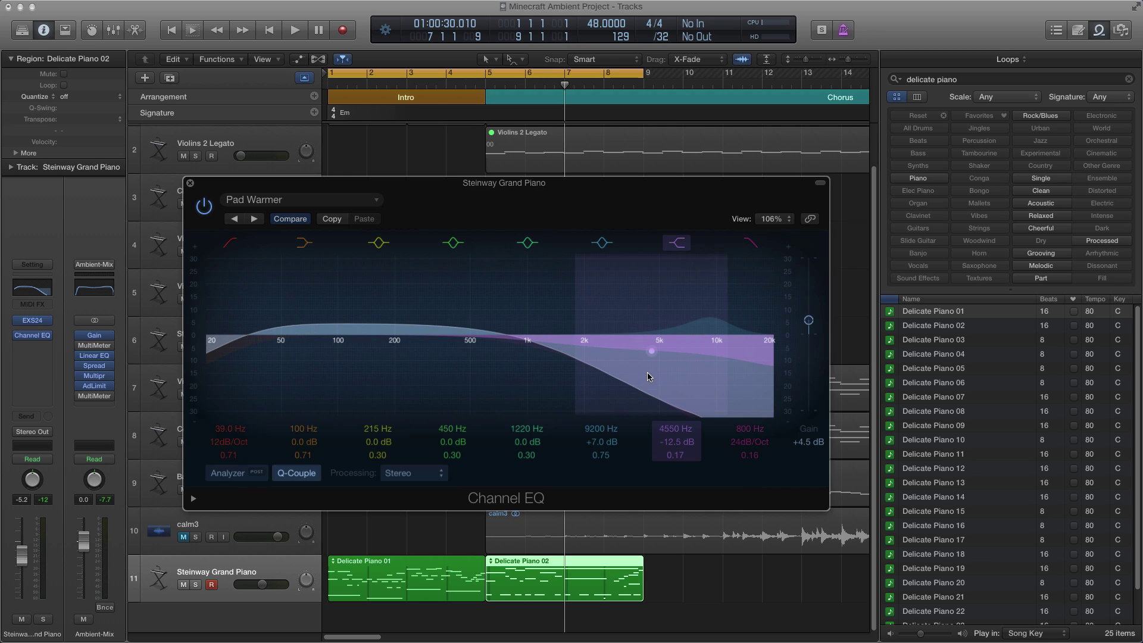
- Copy the Match EQ settings from the calm3 track and close its window
{"action": "left_click", "coordinate": [461, 527]}
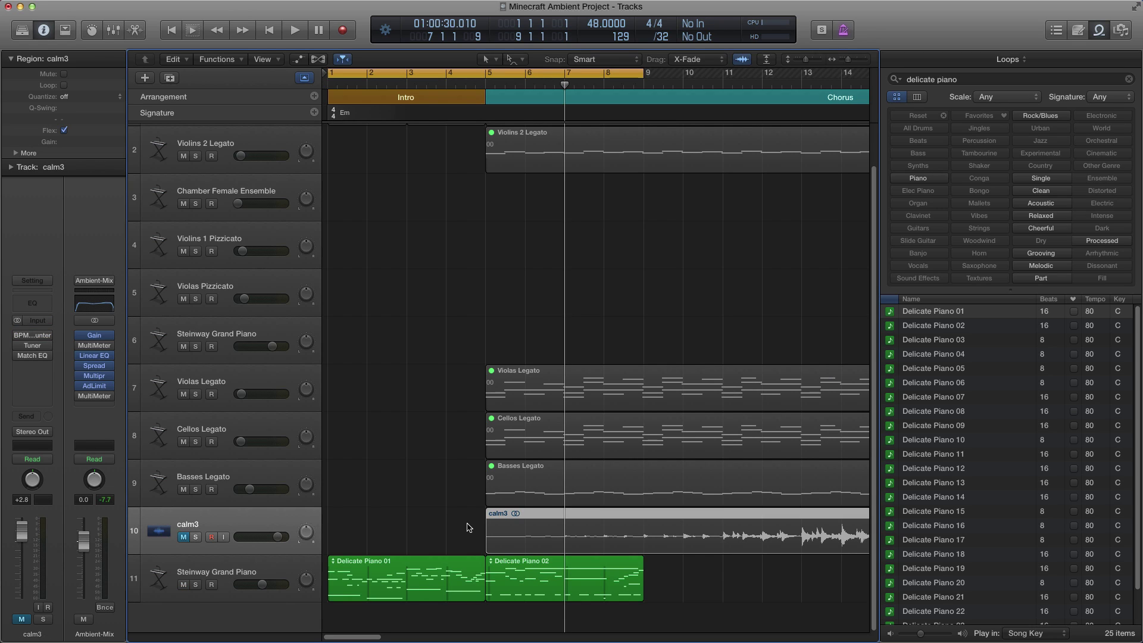
{"action": "left_click", "coordinate": [33, 356]}
{"action": "left_click_drag", "start_coordinate": [518, 220], "coordinate": [329, 163]}
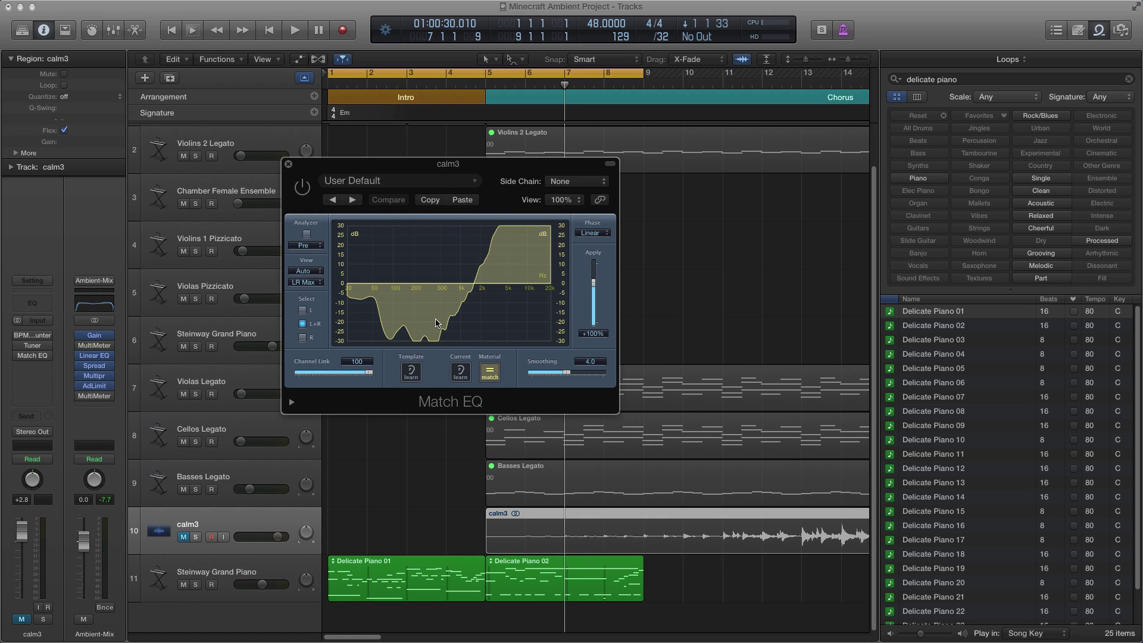
{"action": "left_click", "coordinate": [430, 200]}
{"action": "left_click", "coordinate": [288, 164]}
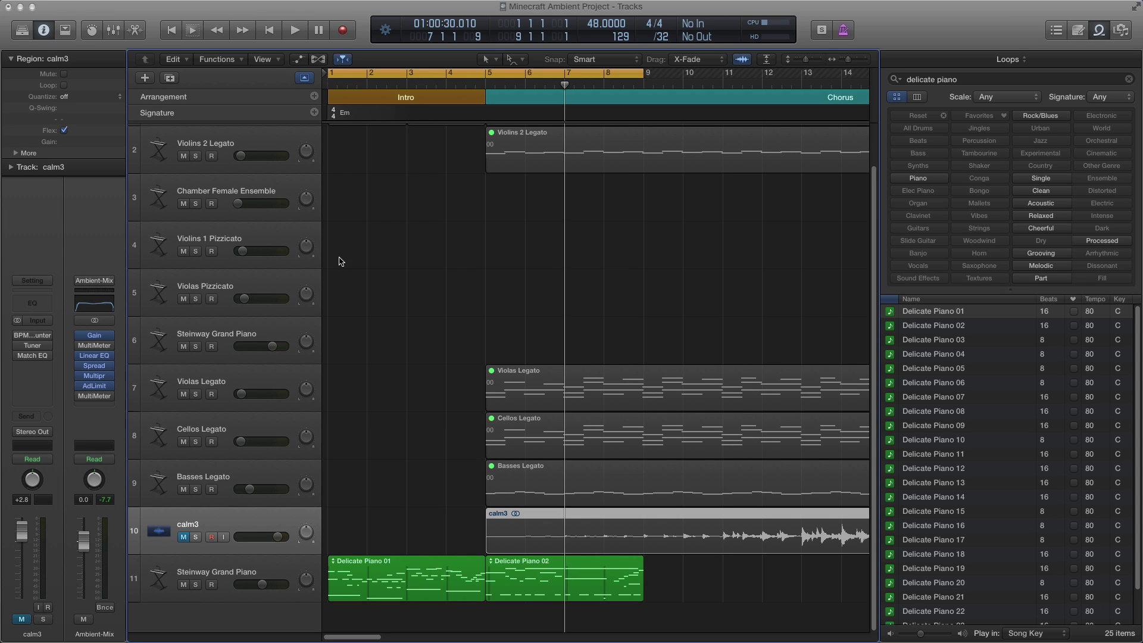
- Insert a Match EQ on the Steinway Grand Piano track, paste the copied settings and set Apply to -30%
{"action": "left_click", "coordinate": [248, 566]}
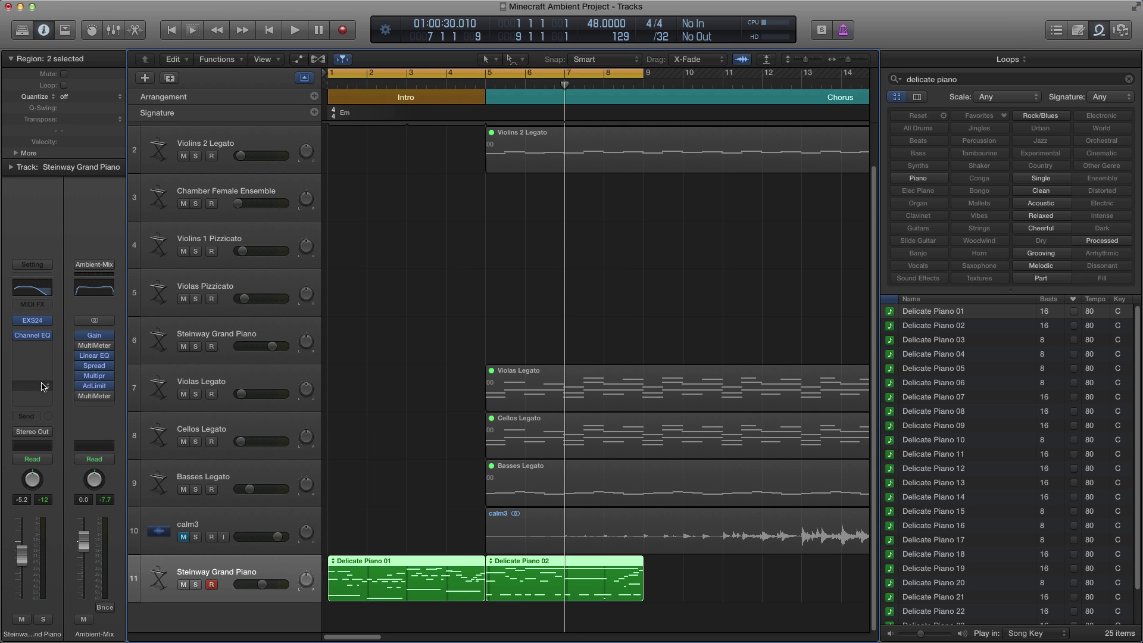
{"action": "left_click", "coordinate": [33, 346]}
{"action": "mouse_move", "coordinate": [51, 392]}
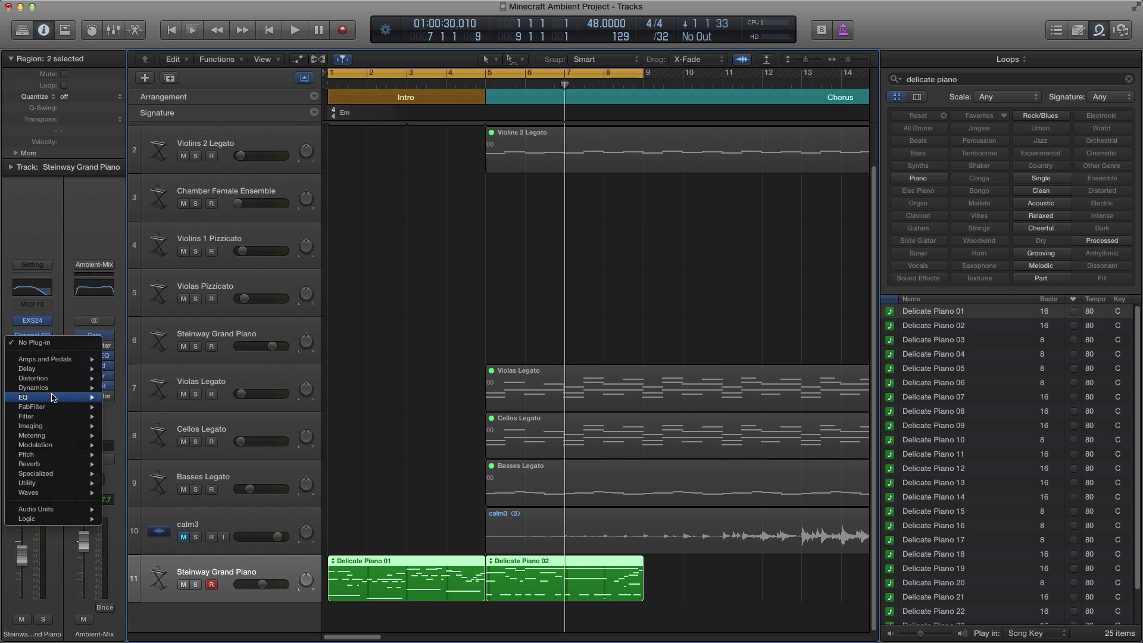
{"action": "mouse_move", "coordinate": [141, 418]}
{"action": "left_click", "coordinate": [218, 417]}
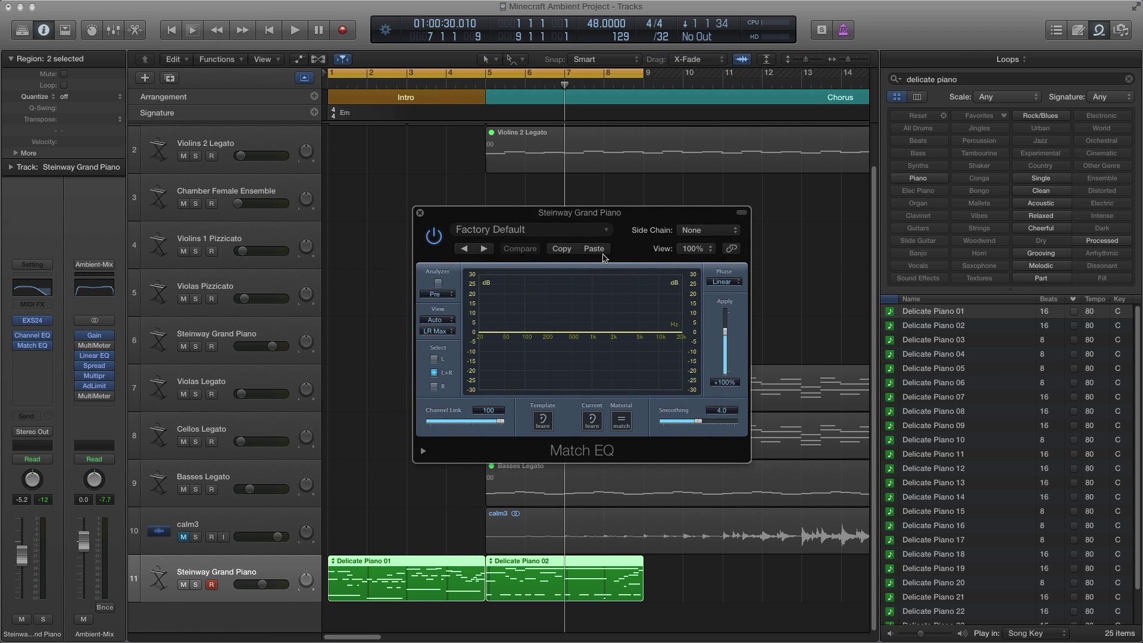
{"action": "left_click", "coordinate": [603, 255]}
{"action": "left_click_drag", "start_coordinate": [725, 335], "coordinate": [726, 360]}
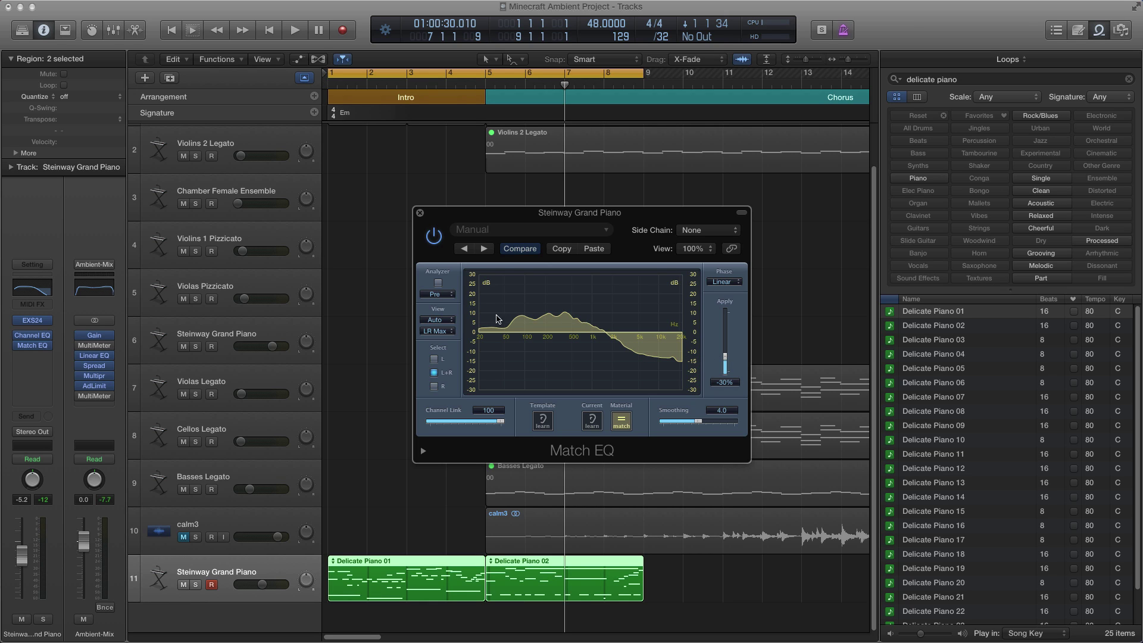
- Reopen the piano's Channel EQ beside the Match EQ and set the 9200 Hz band's gain to +2.5 dB
{"action": "left_click", "coordinate": [32, 335]}
{"action": "left_click_drag", "start_coordinate": [353, 231], "coordinate": [488, 187]}
{"action": "left_click_drag", "start_coordinate": [637, 212], "coordinate": [791, 209]}
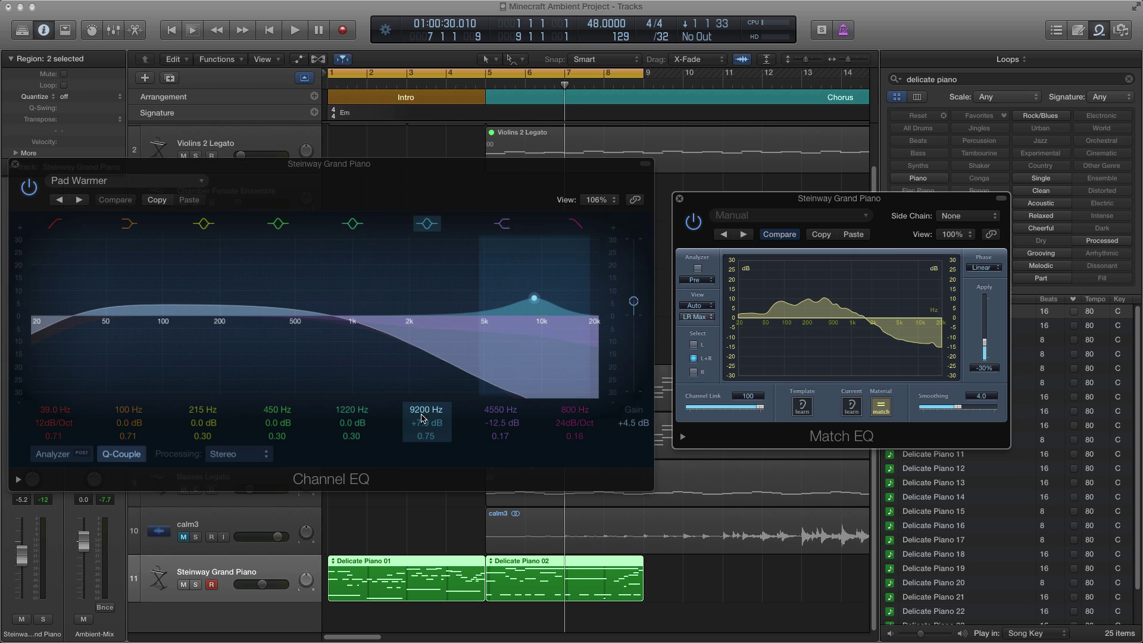
{"action": "left_click_drag", "start_coordinate": [424, 429], "coordinate": [427, 434]}
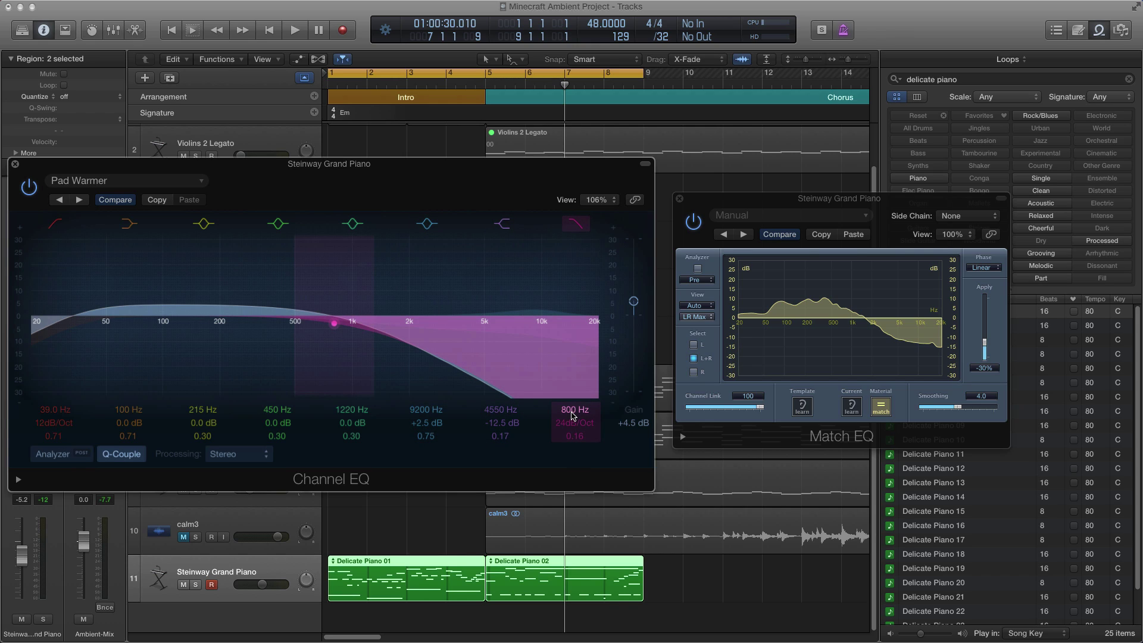
- Set the high cut to 1240 Hz at 12dB/Oct and the high shelf to 10200 Hz, and bypass the Match EQ
{"action": "left_click_drag", "start_coordinate": [571, 413], "coordinate": [566, 437]}
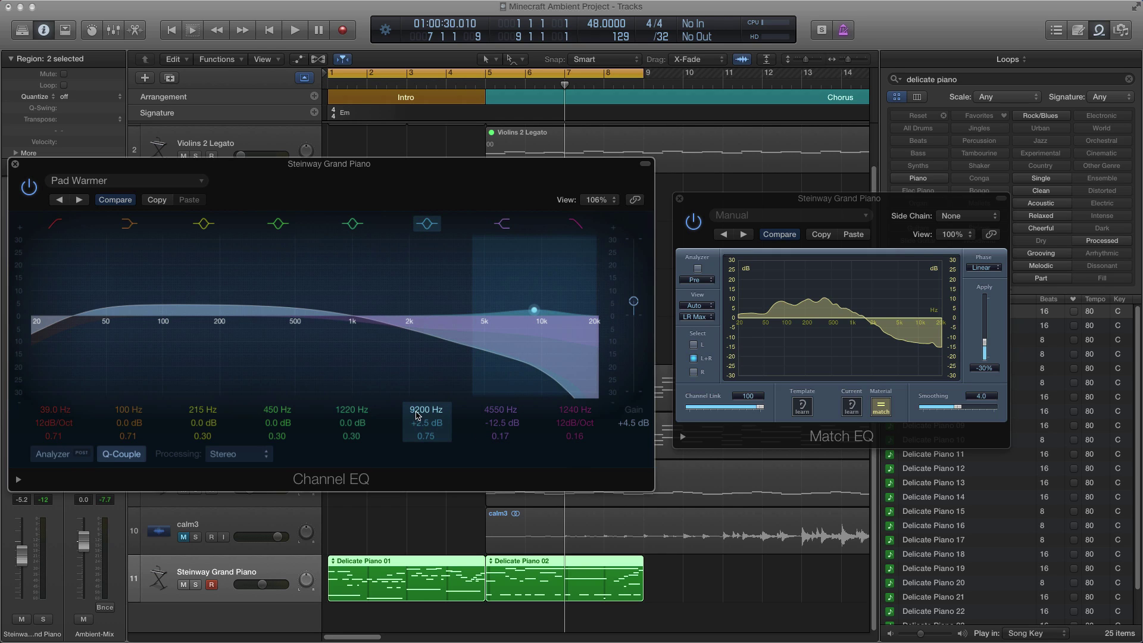
{"action": "left_click_drag", "start_coordinate": [491, 415], "coordinate": [491, 393]}
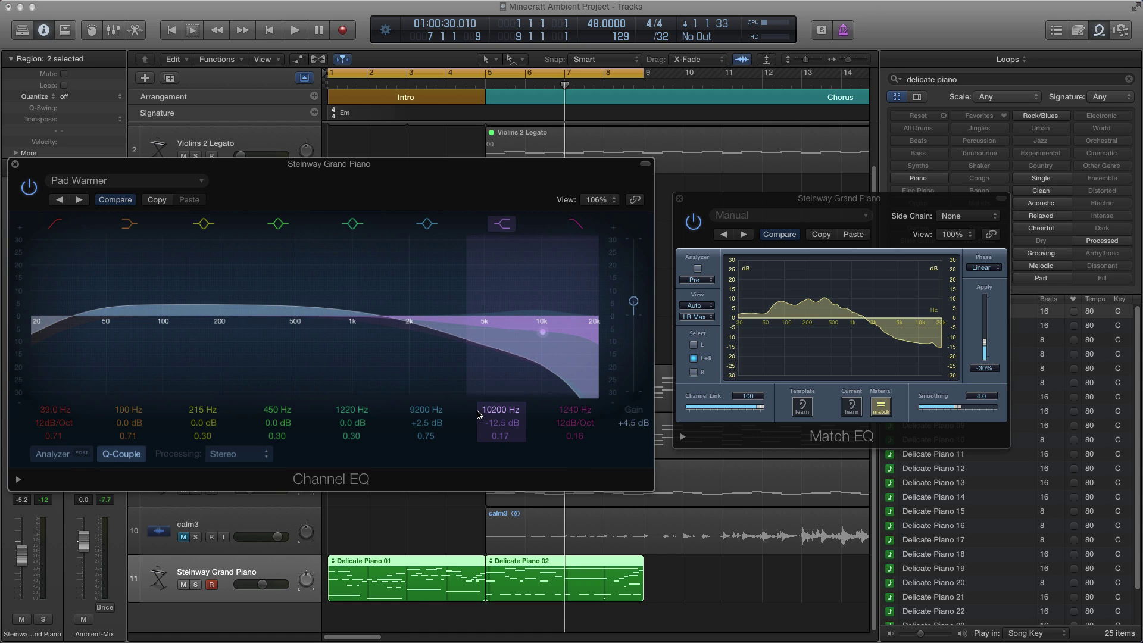
{"action": "key", "text": "v"}
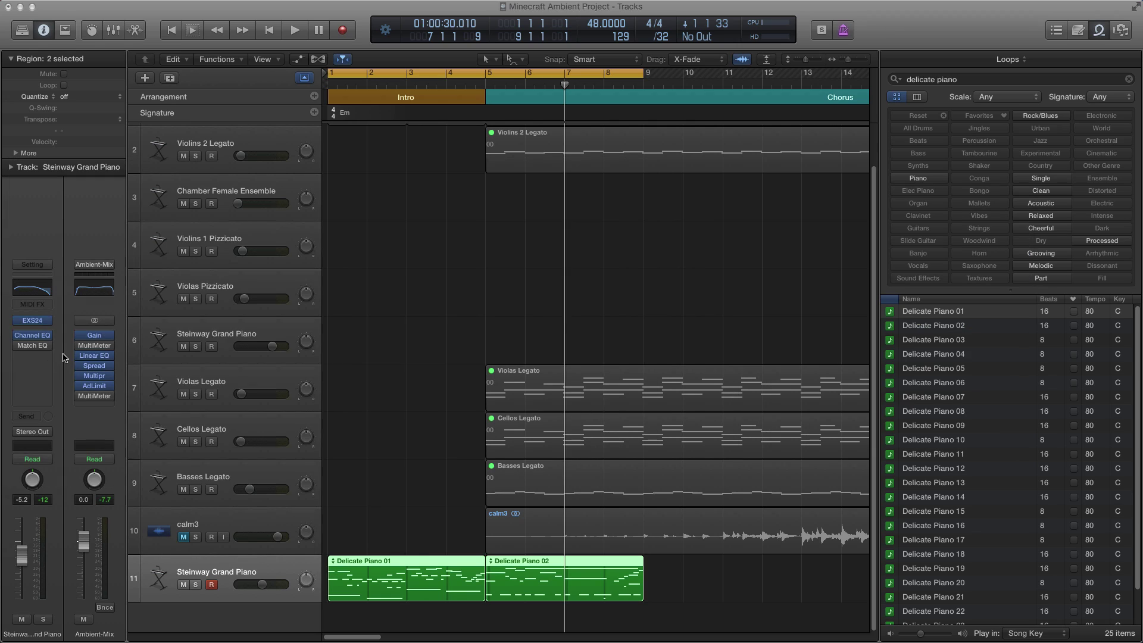
- Play the piano from the start and turn on the Analyzer in its Channel EQ
{"action": "left_click", "coordinate": [435, 378]}
{"action": "key", "text": "Return"}
{"action": "key", "text": "space"}
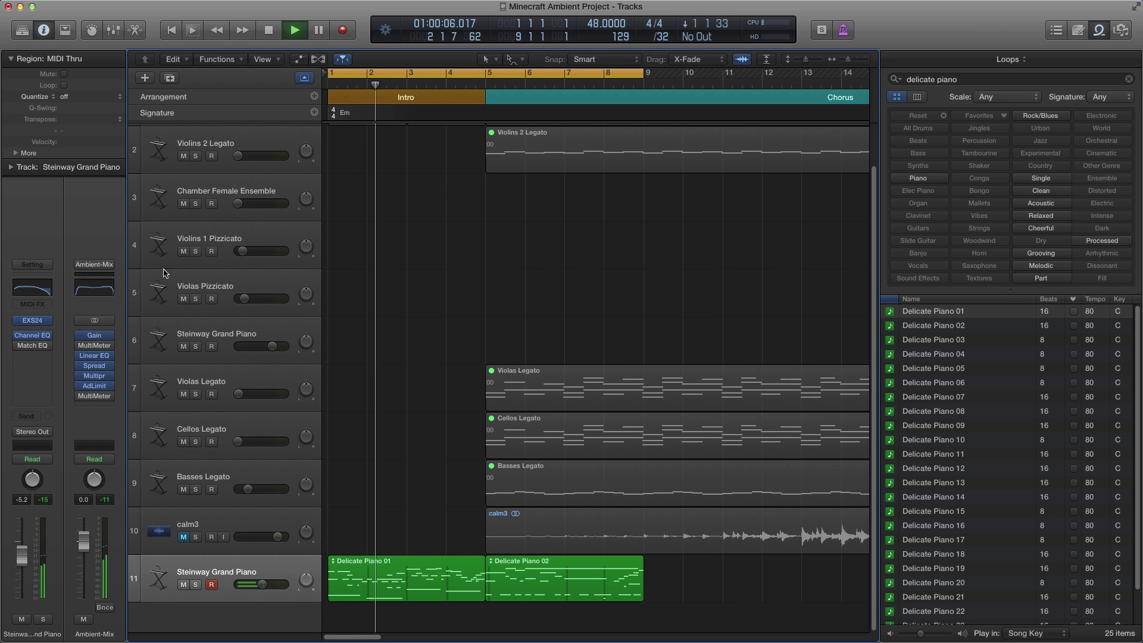
{"action": "left_click", "coordinate": [33, 335]}
{"action": "left_click_drag", "start_coordinate": [691, 233], "coordinate": [768, 210]}
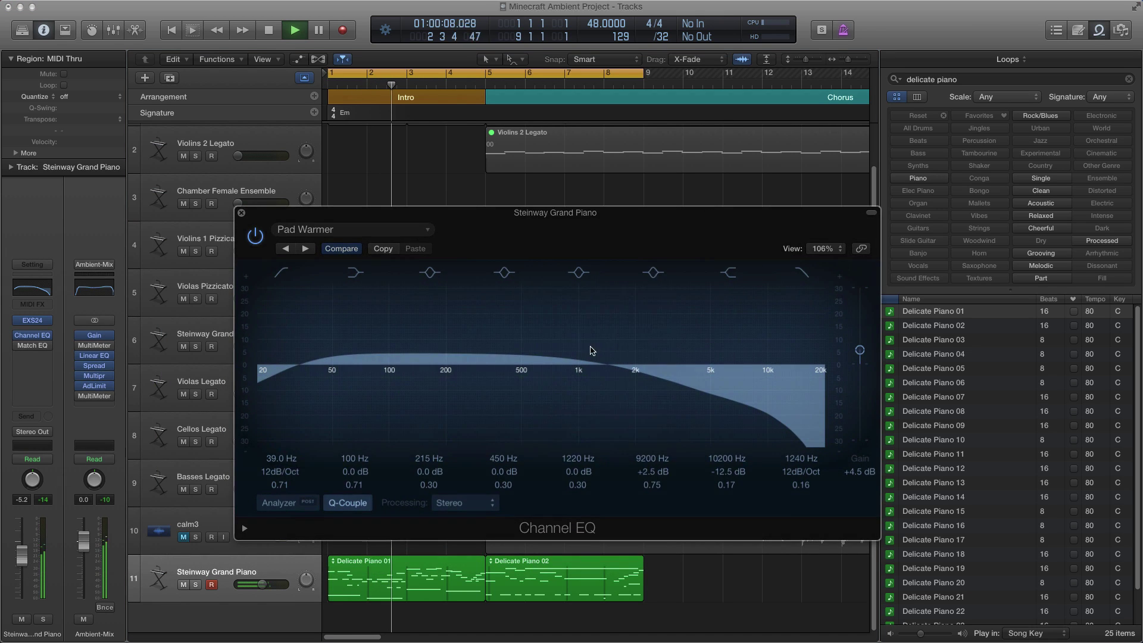
{"action": "left_click", "coordinate": [279, 502]}
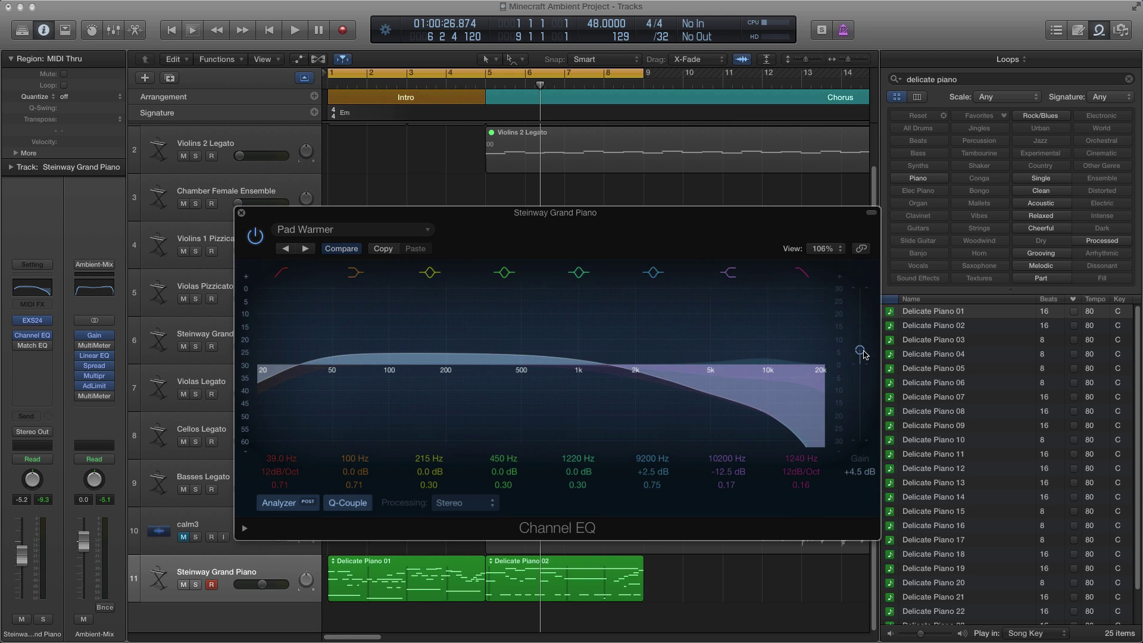
- Lower the Channel EQ's overall gain to 0.0 dB and play the piano from the start
{"action": "left_click_drag", "start_coordinate": [863, 354], "coordinate": [864, 368]}
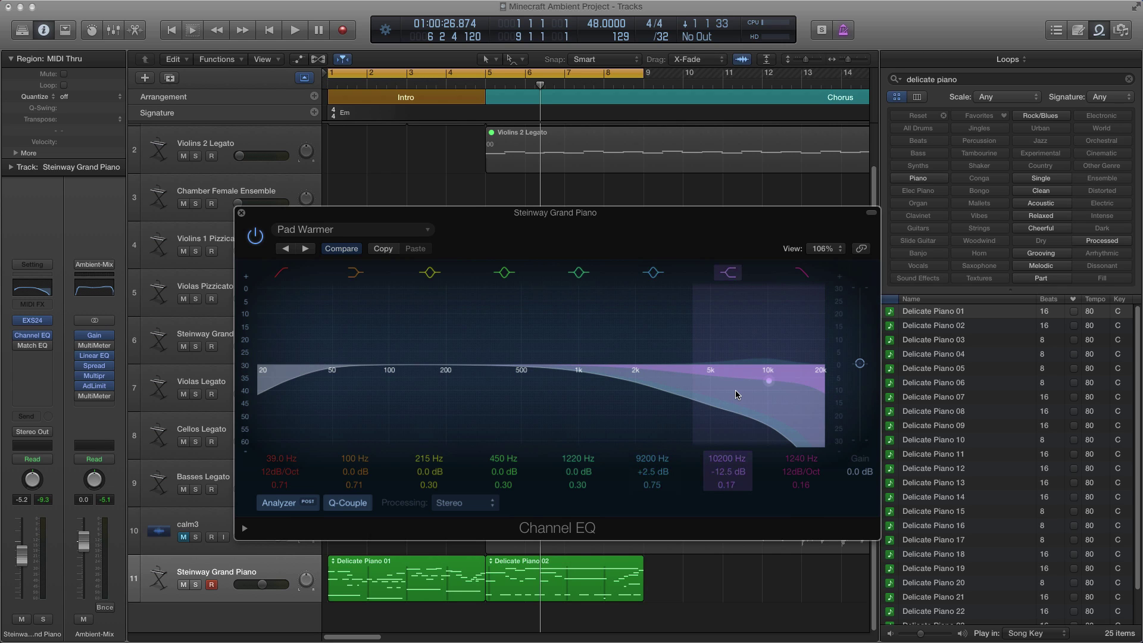
{"action": "key", "text": "Return"}
{"action": "key", "text": "space"}
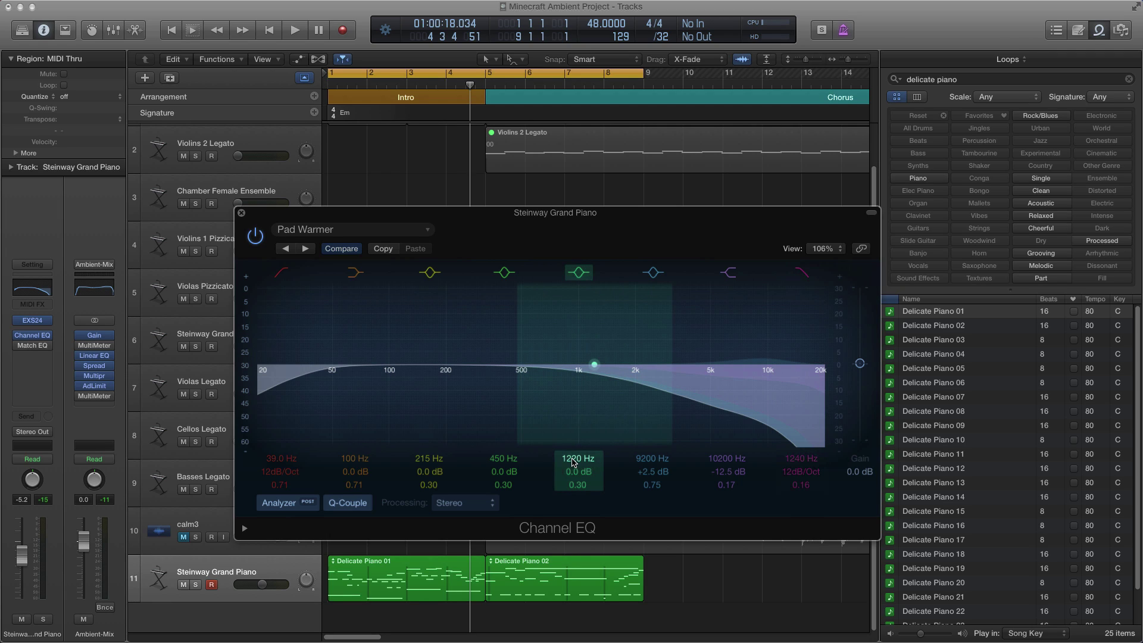
- Move the 450 Hz band to 850 Hz and boost it by +15.0 dB with a Q of 2.10
{"action": "left_click_drag", "start_coordinate": [512, 365], "coordinate": [551, 364]}
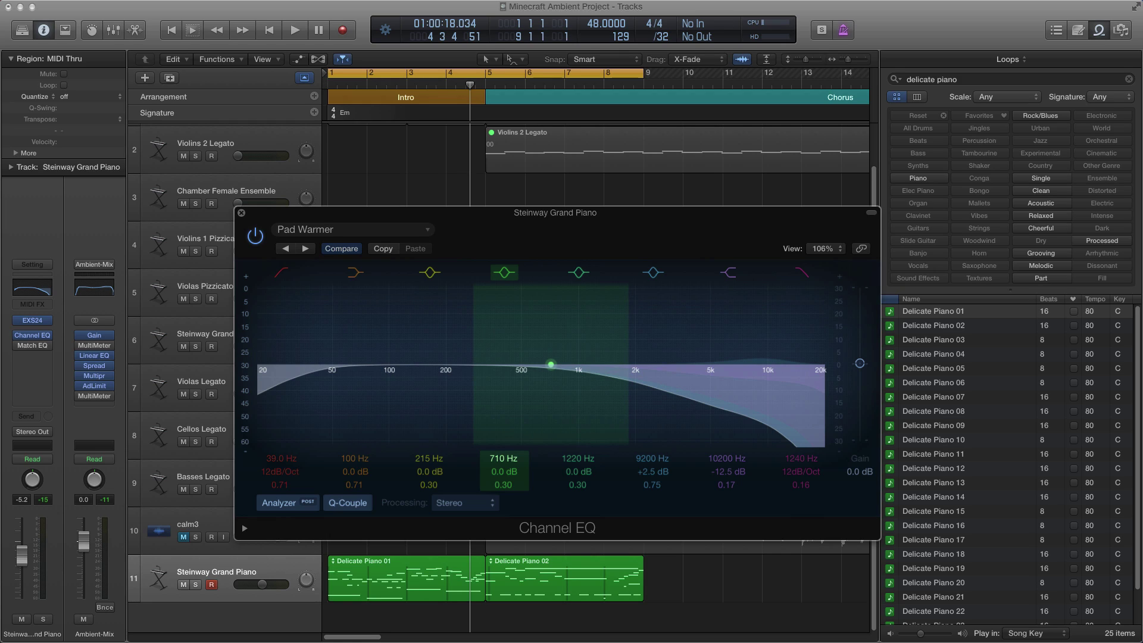
{"action": "left_click", "coordinate": [502, 459]}
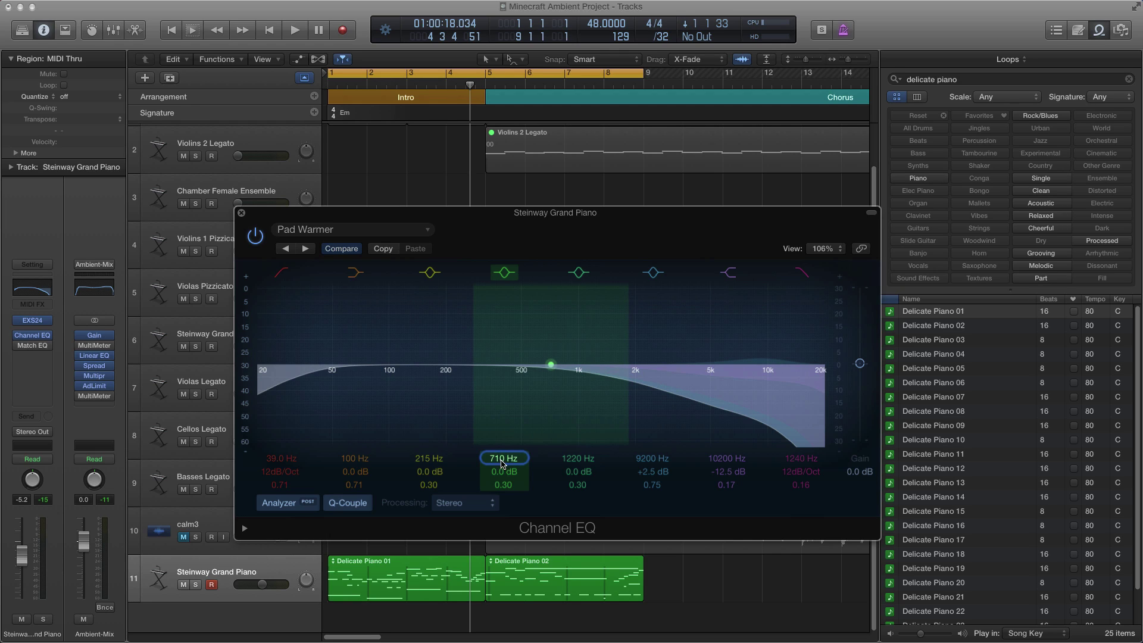
{"action": "left_click_drag", "start_coordinate": [503, 475], "coordinate": [504, 437]}
{"action": "left_click_drag", "start_coordinate": [505, 487], "coordinate": [503, 458]}
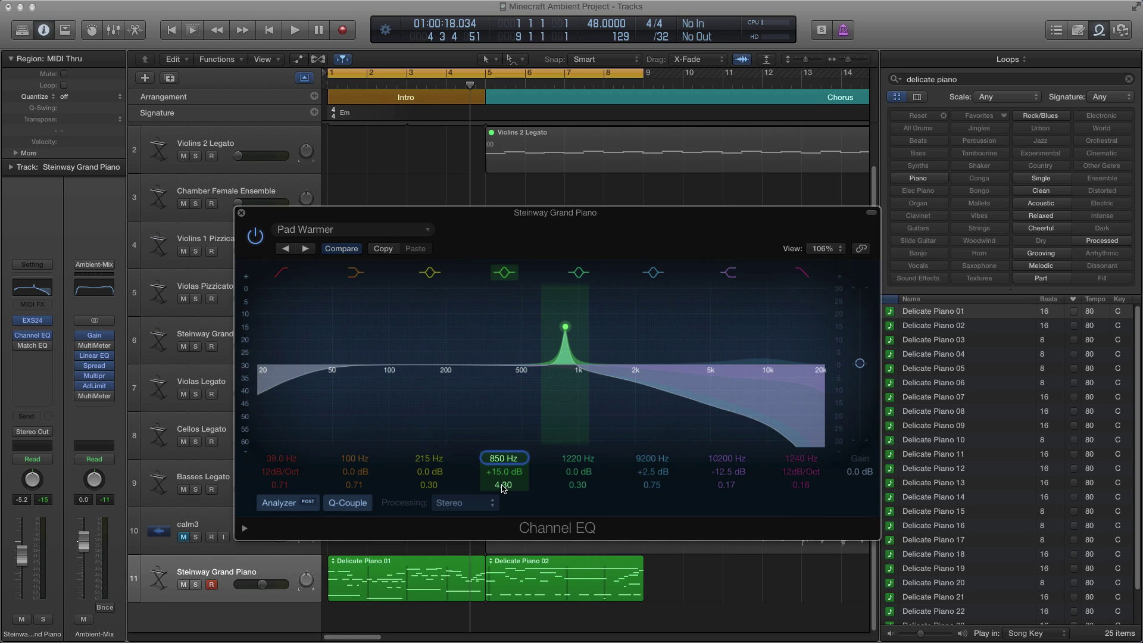
{"action": "left_click_drag", "start_coordinate": [503, 487], "coordinate": [503, 504]}
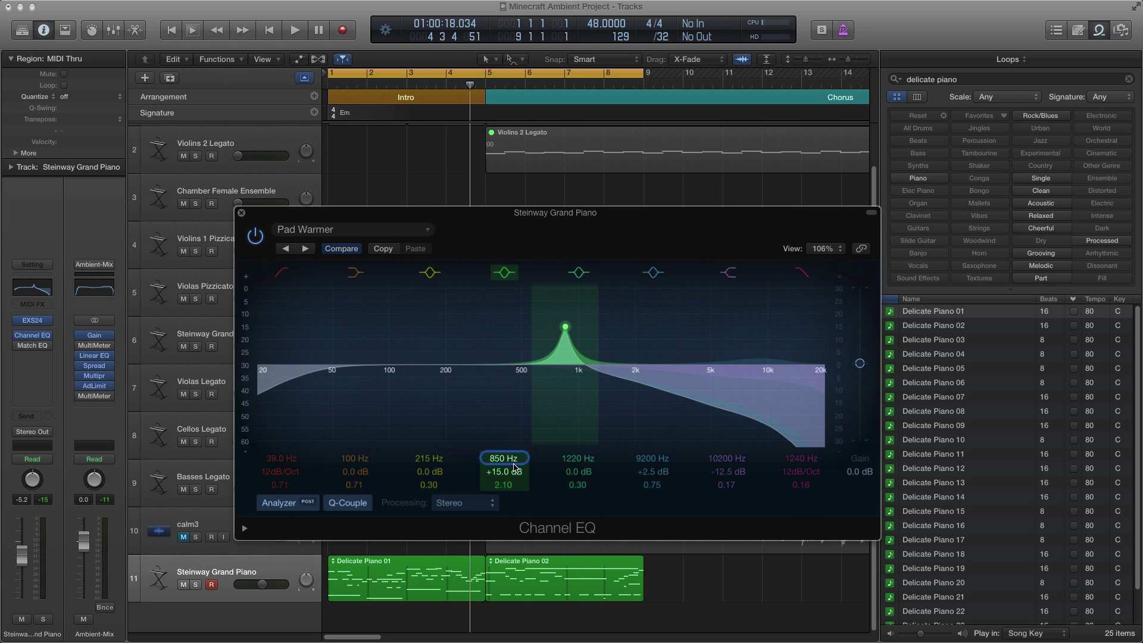
- Play from the start, tune the boosted 850 Hz band to 870 Hz by ear and cut its gain to -11.0 dB
{"action": "key", "text": "Return"}
{"action": "key", "text": "space"}
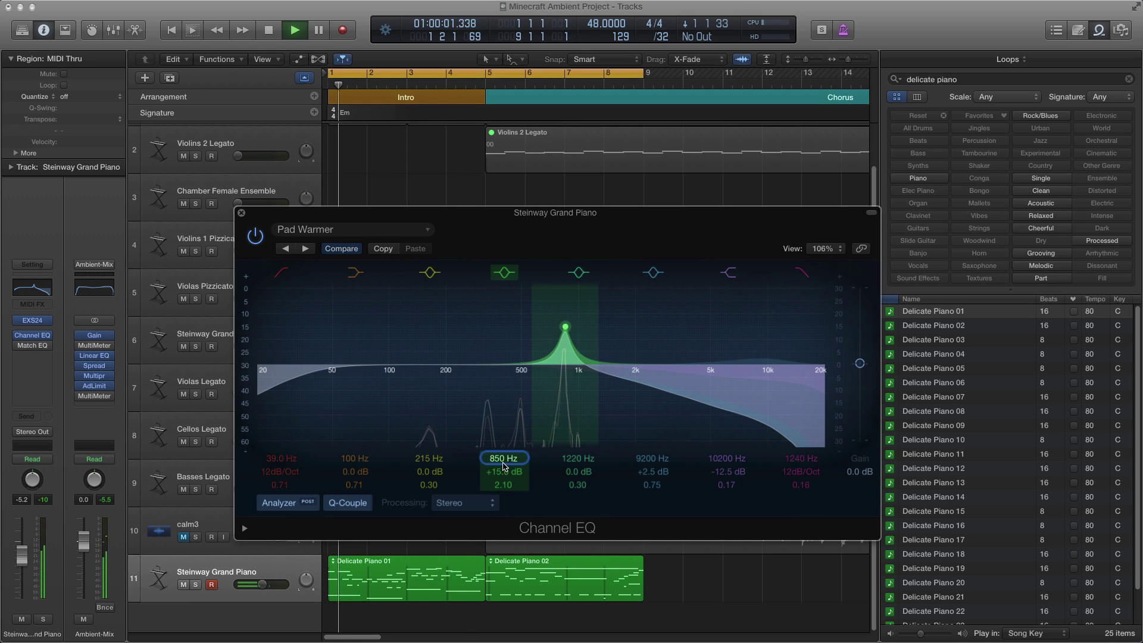
{"action": "left_click_drag", "start_coordinate": [504, 464], "coordinate": [504, 456]}
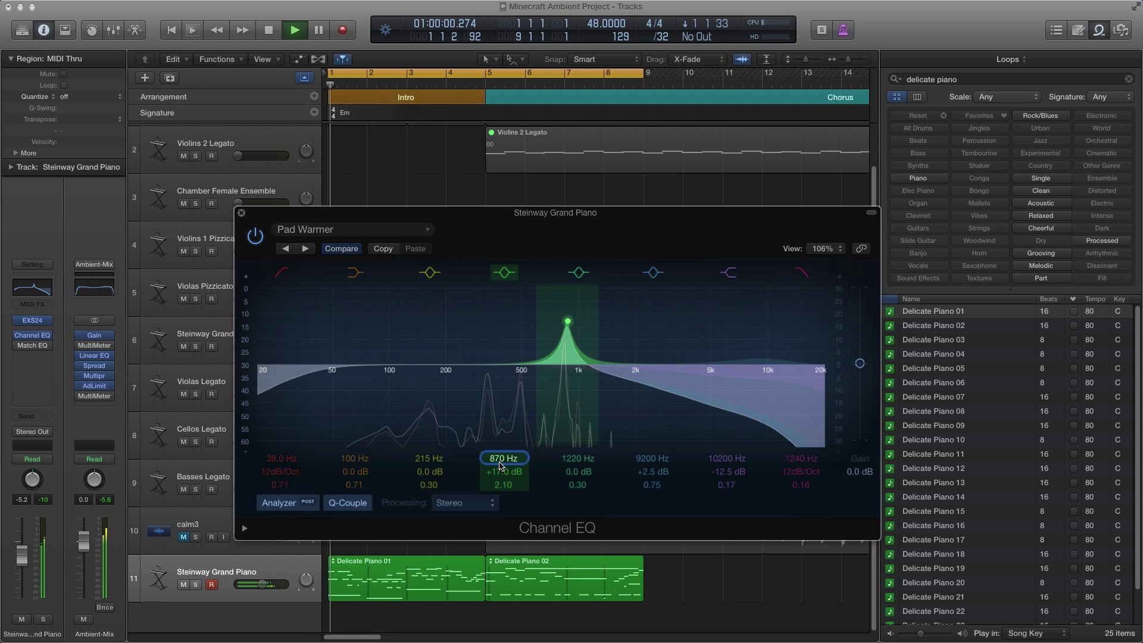
{"action": "key", "text": "space"}
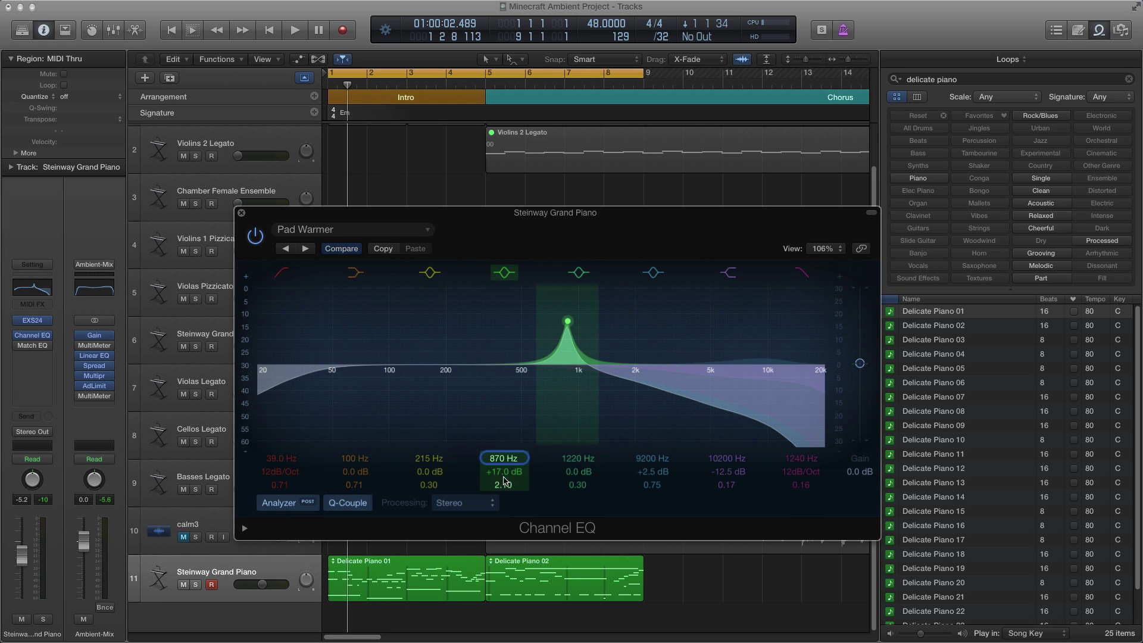
{"action": "left_click_drag", "start_coordinate": [503, 459], "coordinate": [503, 507]}
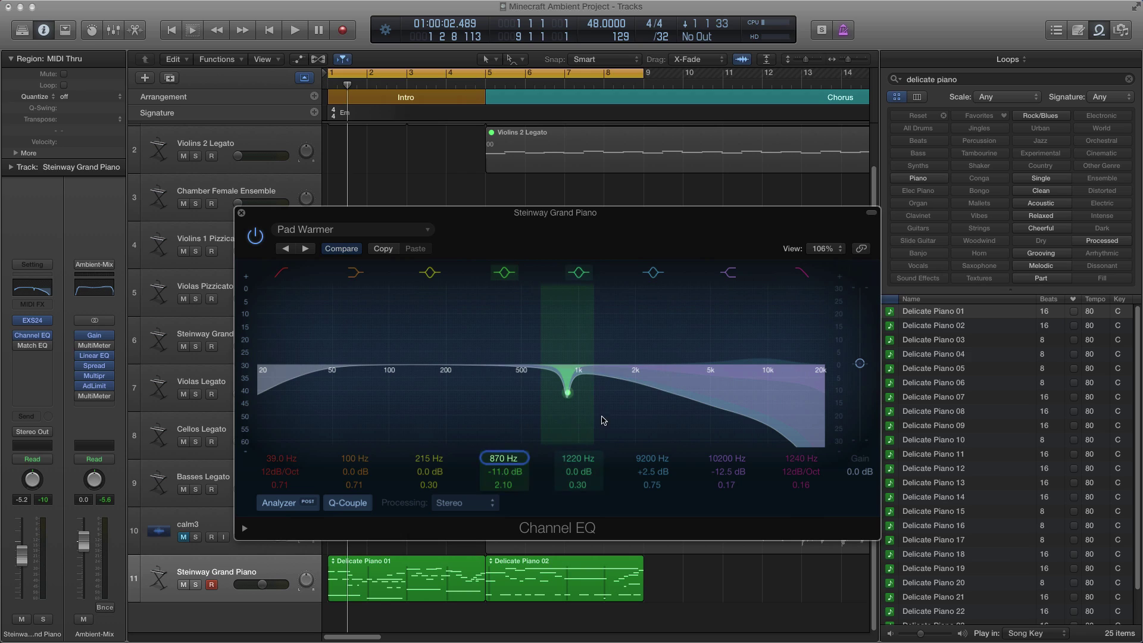
- Ease the 870 Hz cut to -7.5 dB, boost the low shelf by +6.0 dB at 146 Hz and play the piano
{"action": "left_click_drag", "start_coordinate": [502, 473], "coordinate": [502, 469]}
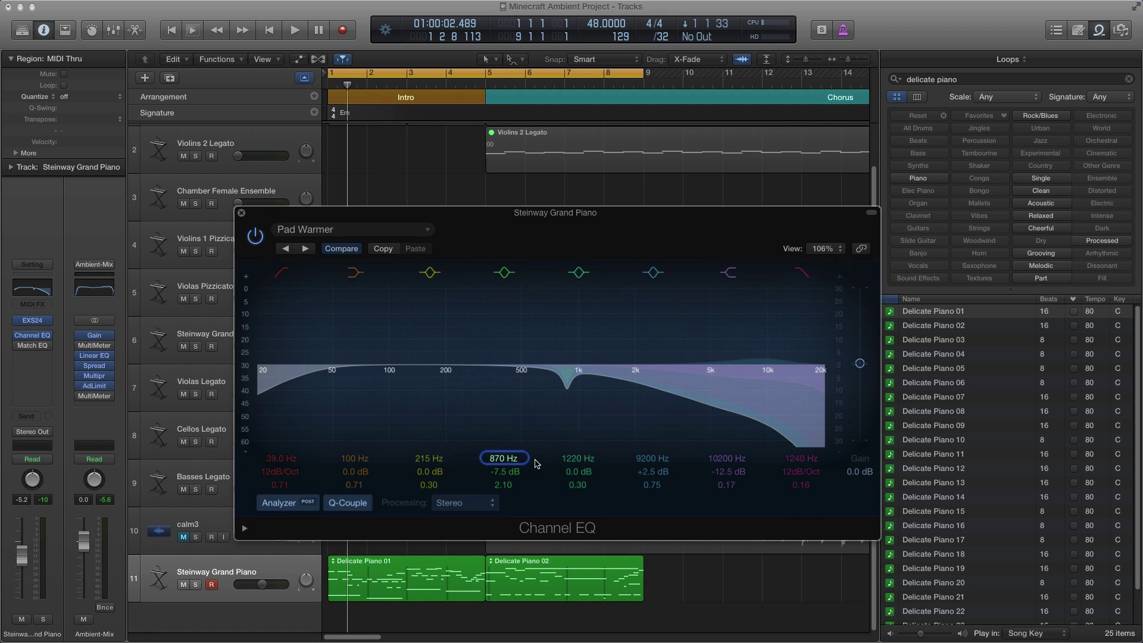
{"action": "key", "text": "space"}
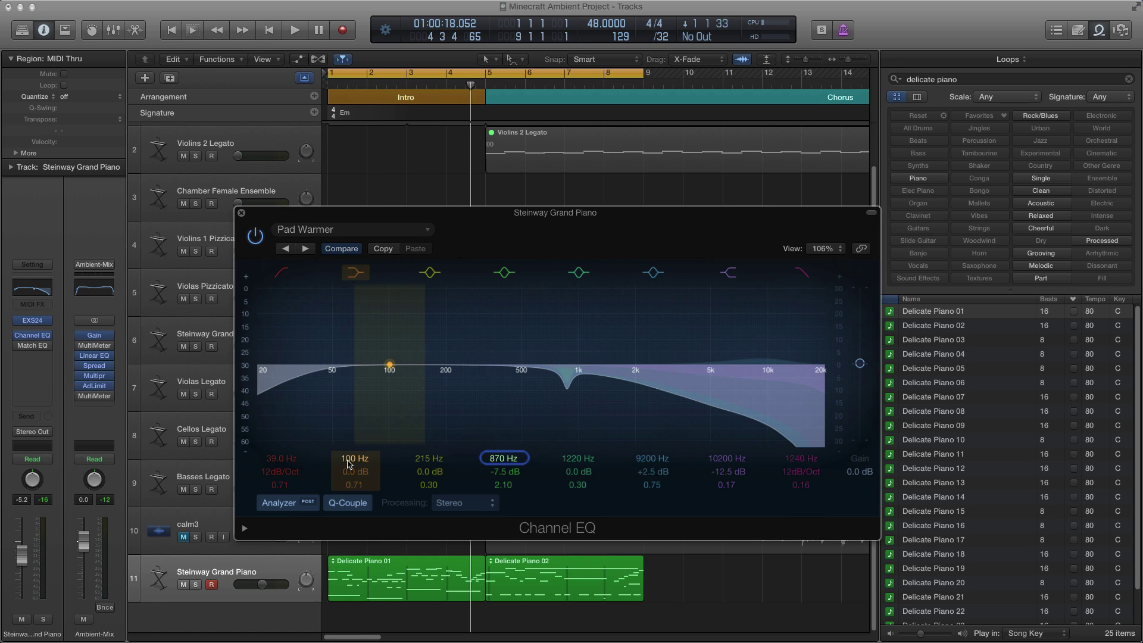
{"action": "left_click_drag", "start_coordinate": [349, 464], "coordinate": [352, 452]}
{"action": "key", "text": "space"}
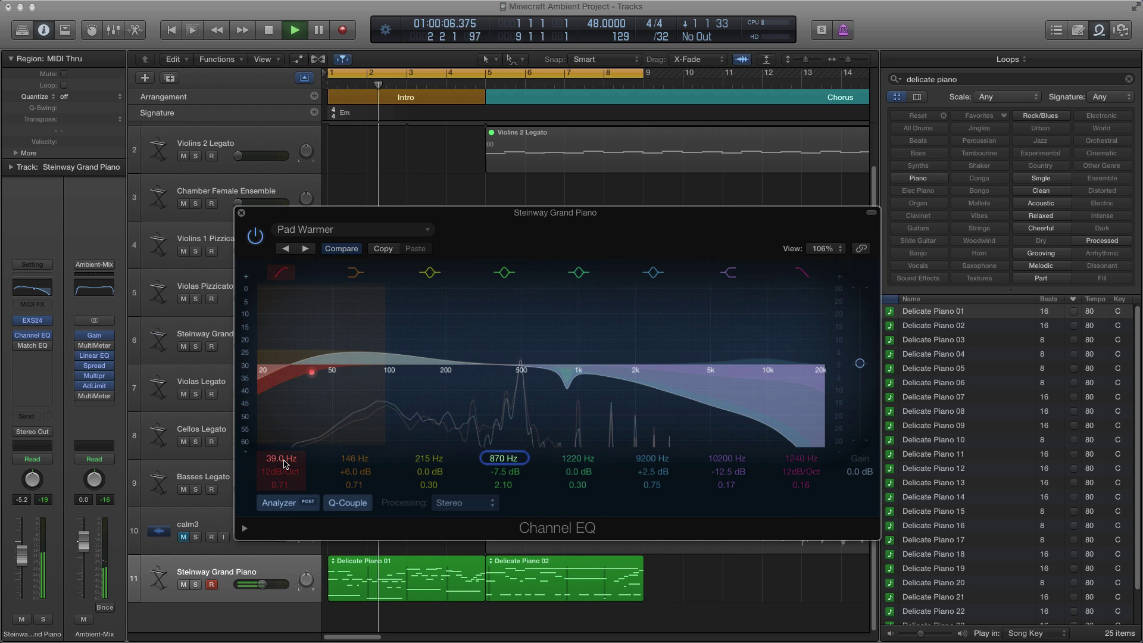
{"action": "key", "text": "space"}
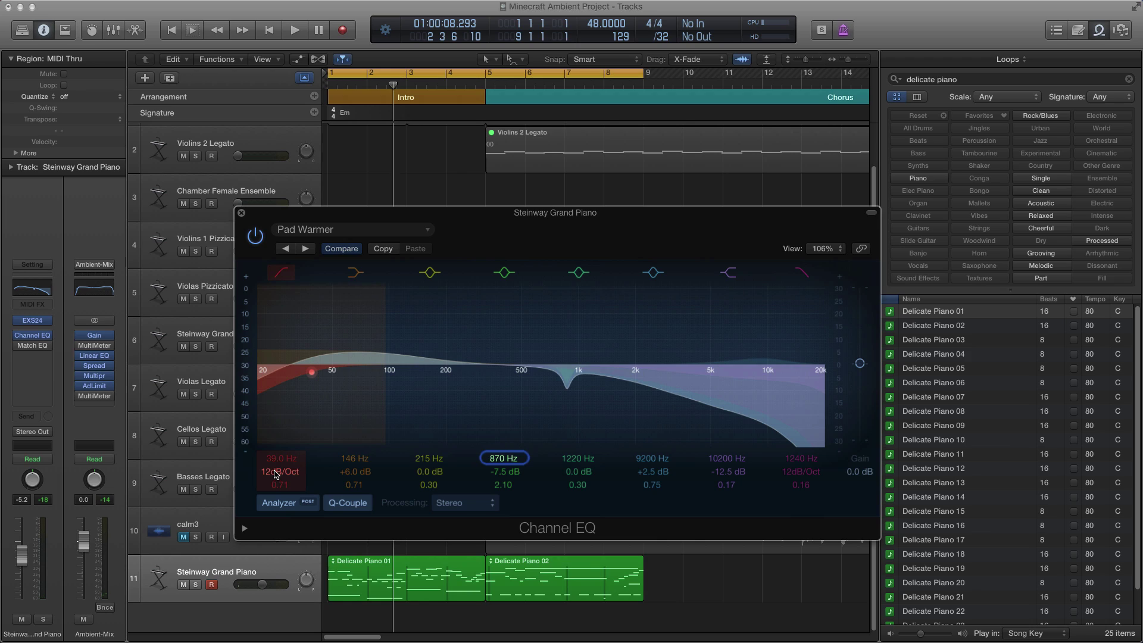
- Set the Channel EQ's low-cut band to 99 Hz with a 24 dB/Oct slope and play the piano from the start
{"action": "left_click", "coordinate": [276, 473]}
{"action": "left_click_drag", "start_coordinate": [272, 472], "coordinate": [272, 437]}
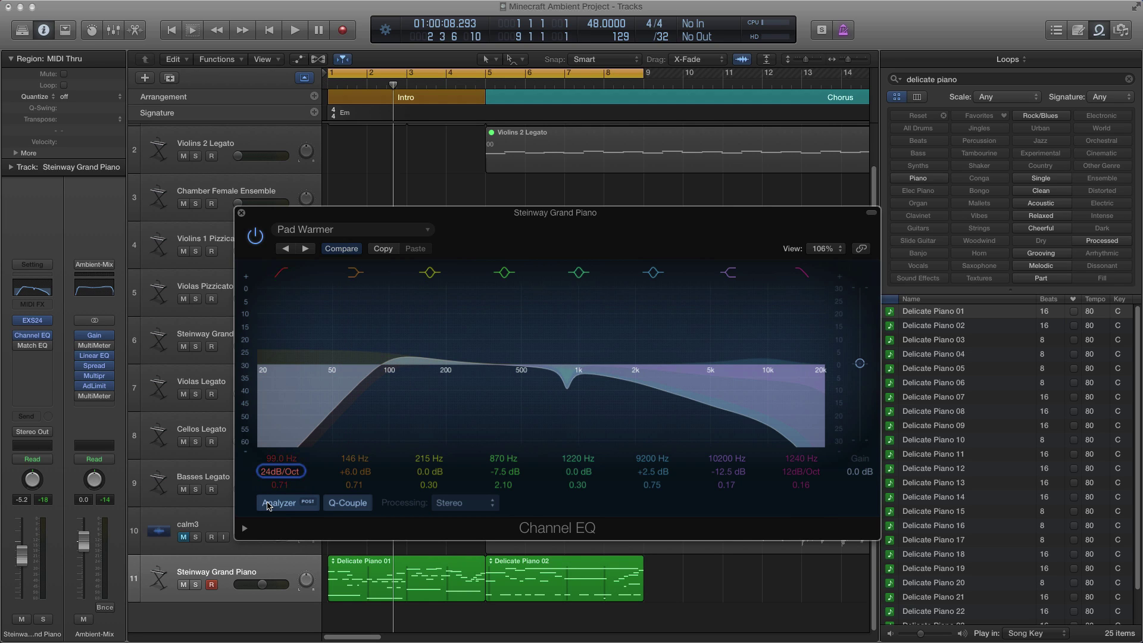
{"action": "key", "text": "space"}
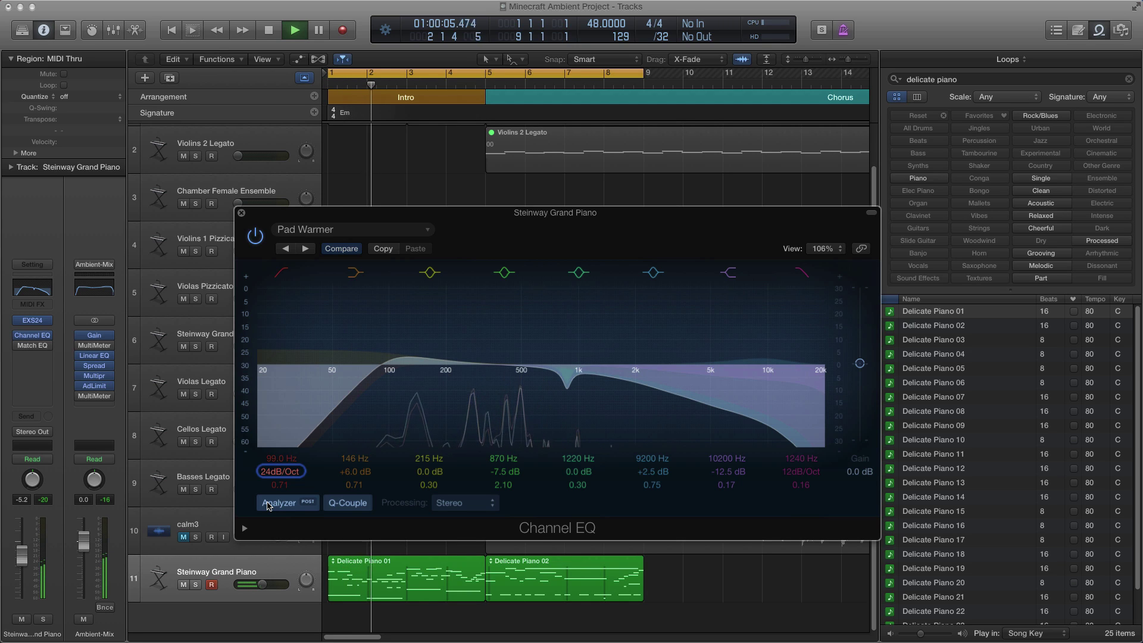
{"action": "key", "text": "space"}
- Open both Delicate Piano regions together in the Piano Roll and close the Channel EQ window
{"action": "left_click_drag", "start_coordinate": [472, 216], "coordinate": [377, 135]}
{"action": "left_click", "coordinate": [410, 575]}
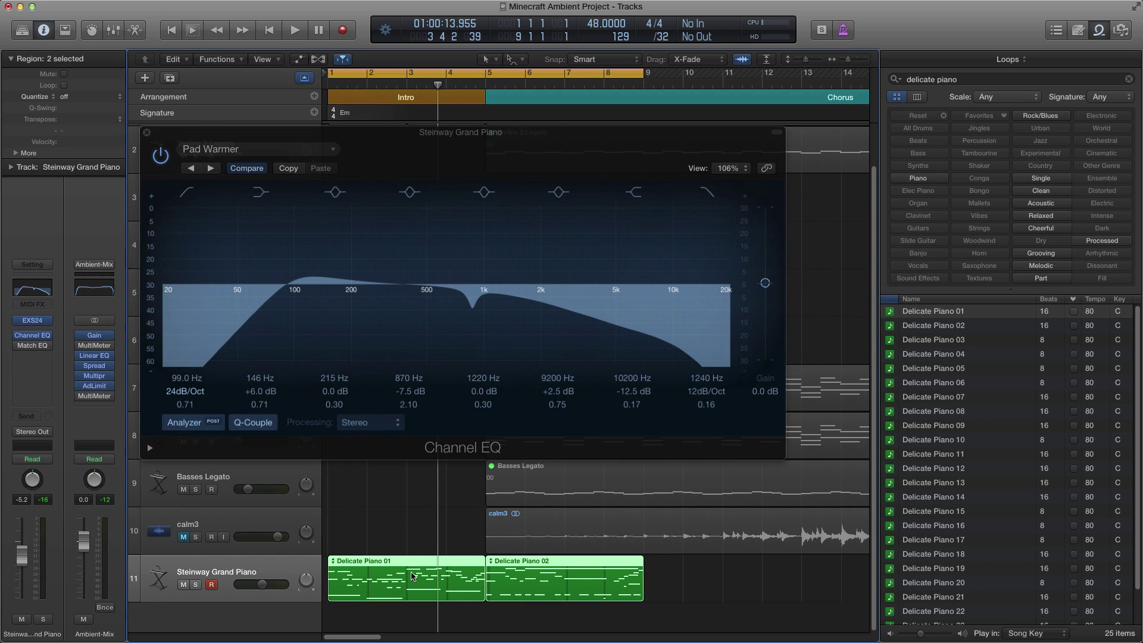
{"action": "left_click_drag", "start_coordinate": [359, 610], "coordinate": [519, 578]}
{"action": "double_click", "coordinate": [398, 565]}
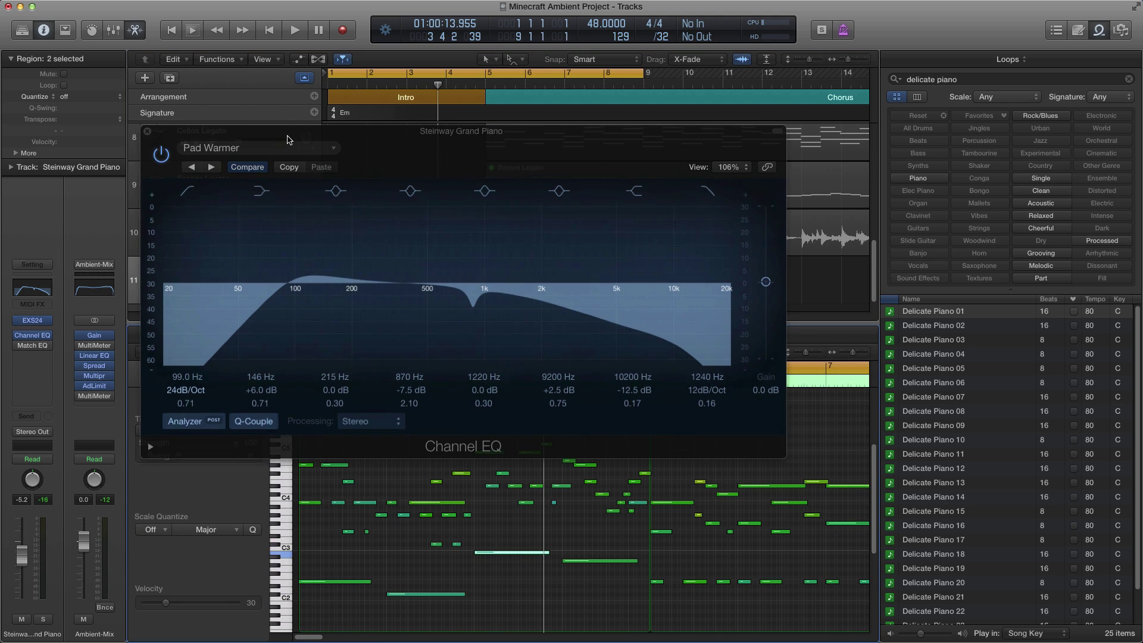
{"action": "left_click_drag", "start_coordinate": [287, 140], "coordinate": [156, 195]}
{"action": "left_click", "coordinate": [17, 187]}
- Select all notes in both Delicate Piano regions and transpose them down one octave
{"action": "scroll", "coordinate": [430, 421], "scroll_direction": "down", "scroll_amount": 1}
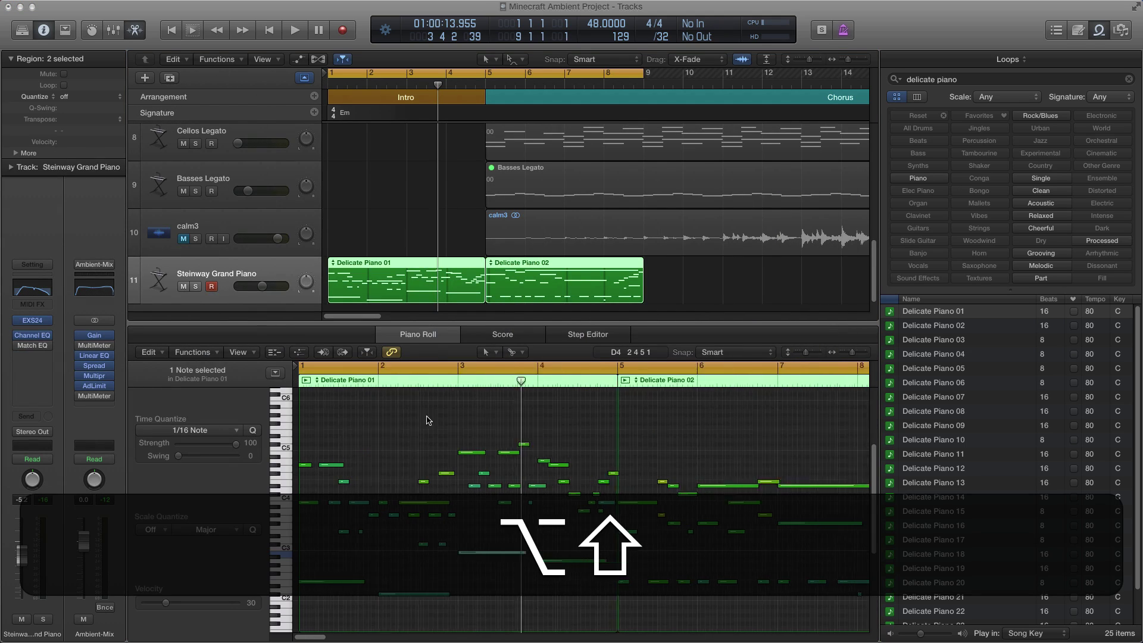
{"action": "scroll", "coordinate": [425, 419], "scroll_direction": "down", "scroll_amount": 2}
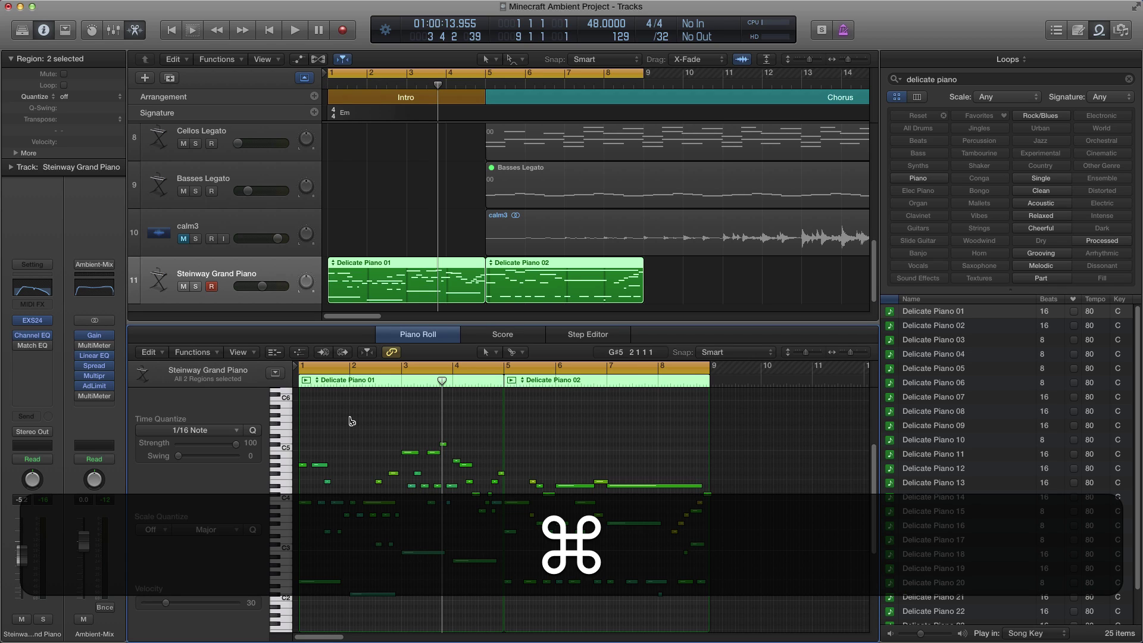
{"action": "key", "text": "super+a"}
{"action": "key", "text": "alt+super+a"}
{"action": "key", "text": "alt+shift+Down"}
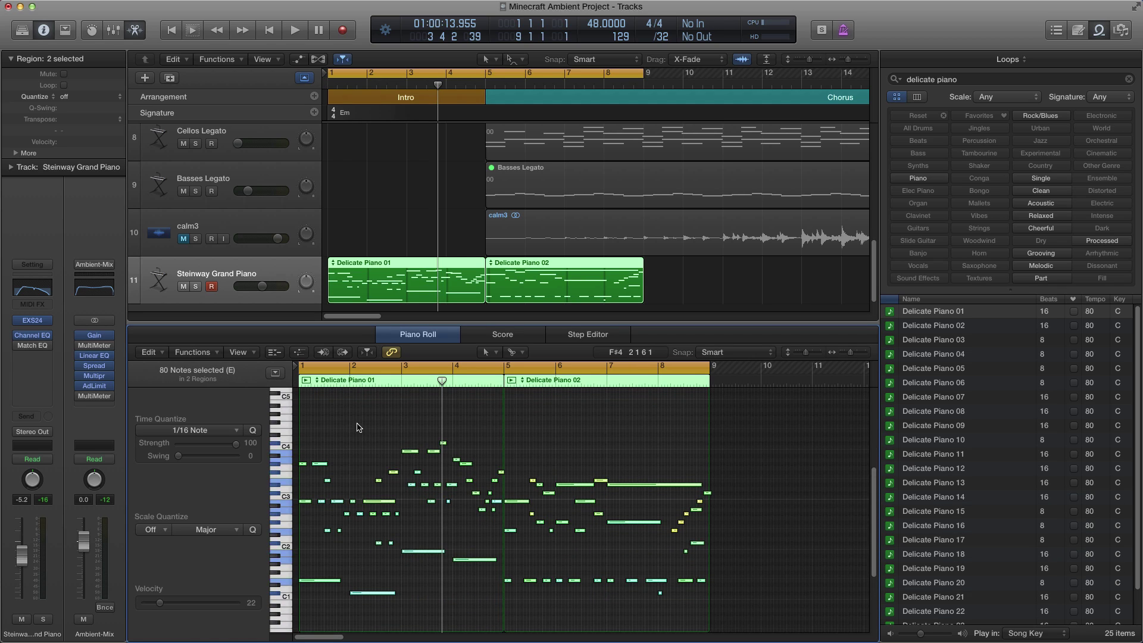
- Play the transposed piano from the start while watching its spectrum in the Channel EQ, and close the plug-in window
{"action": "key", "text": "Return"}
{"action": "key", "text": "space"}
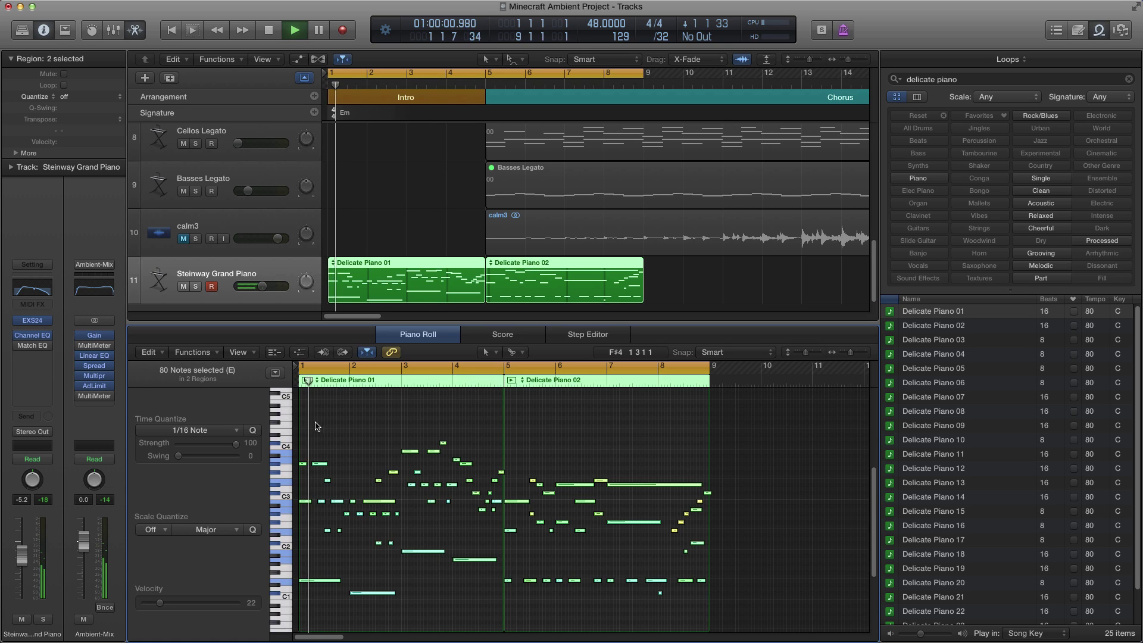
{"action": "left_click", "coordinate": [32, 335]}
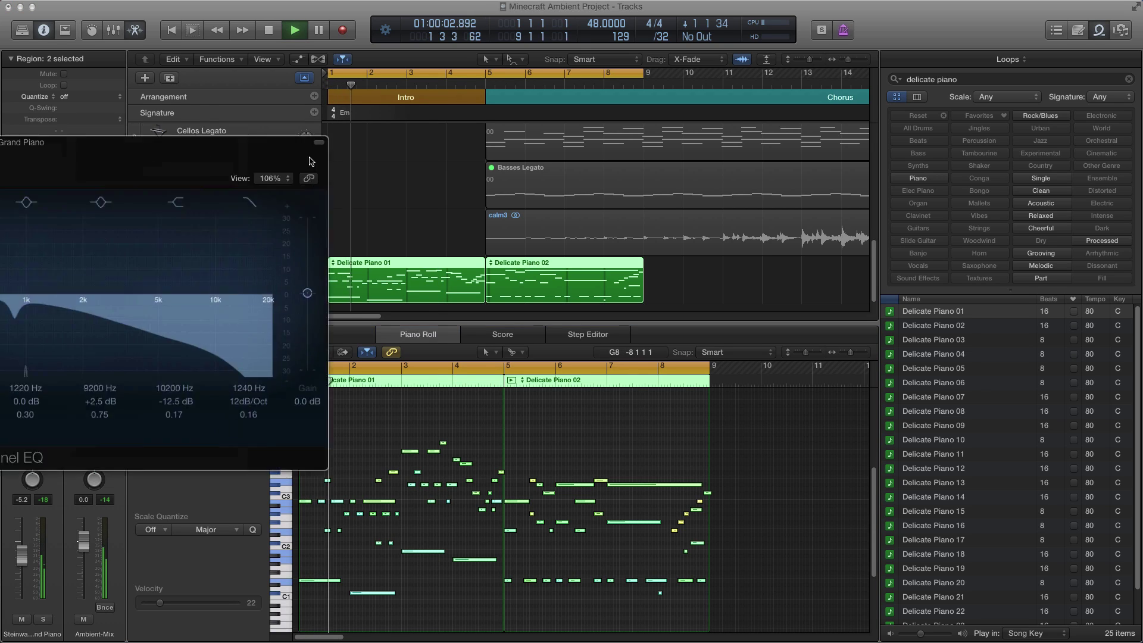
{"action": "left_click_drag", "start_coordinate": [309, 156], "coordinate": [720, 181]}
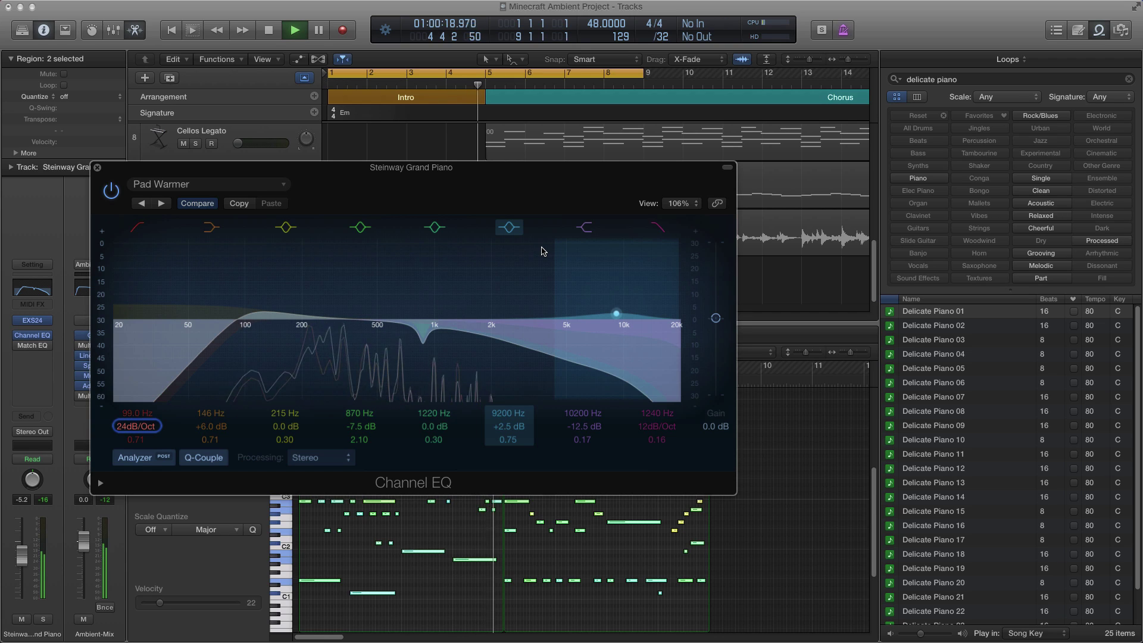
{"action": "key", "text": "space"}
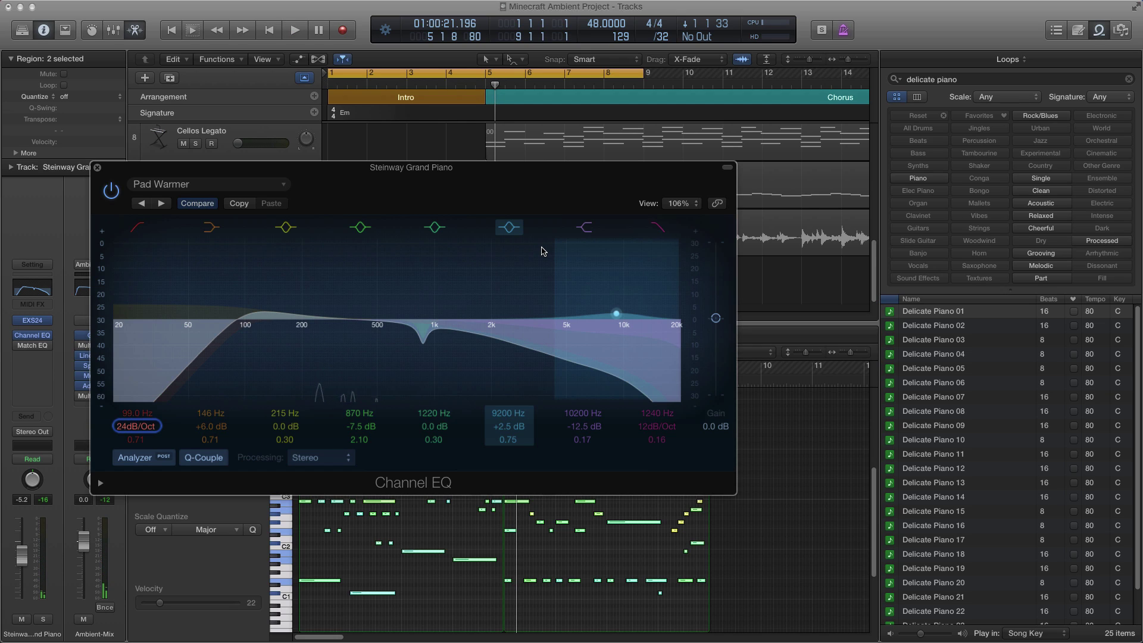
{"action": "left_click_drag", "start_coordinate": [320, 174], "coordinate": [0, 159]}
{"action": "key", "text": "super+w"}
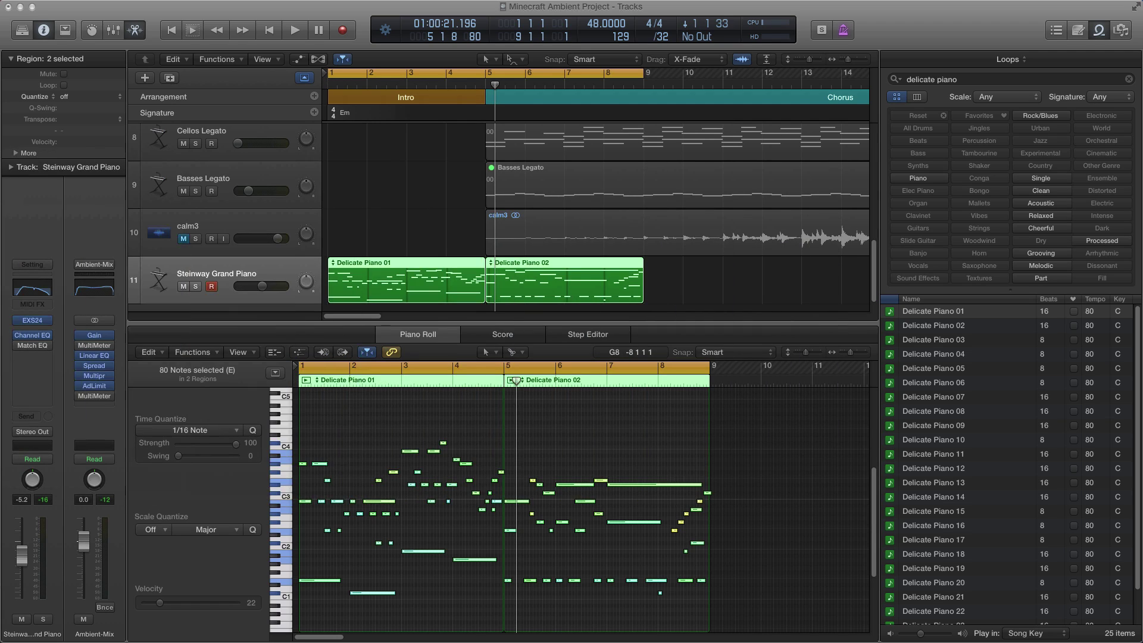
{"action": "left_click", "coordinate": [407, 424]}
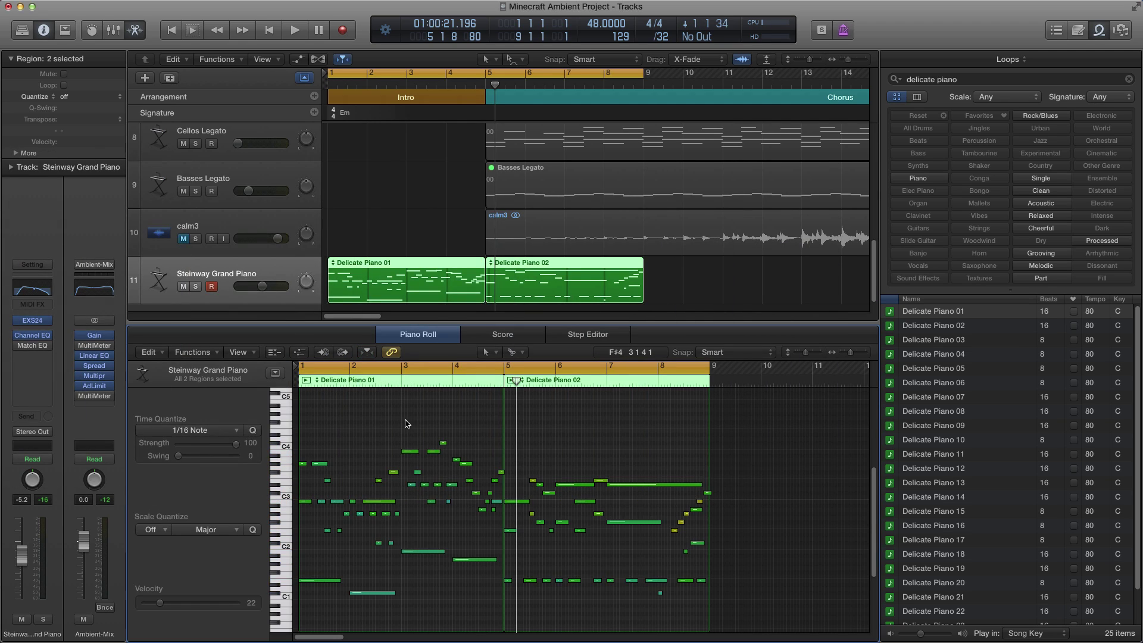
{"action": "key", "text": "super+a"}
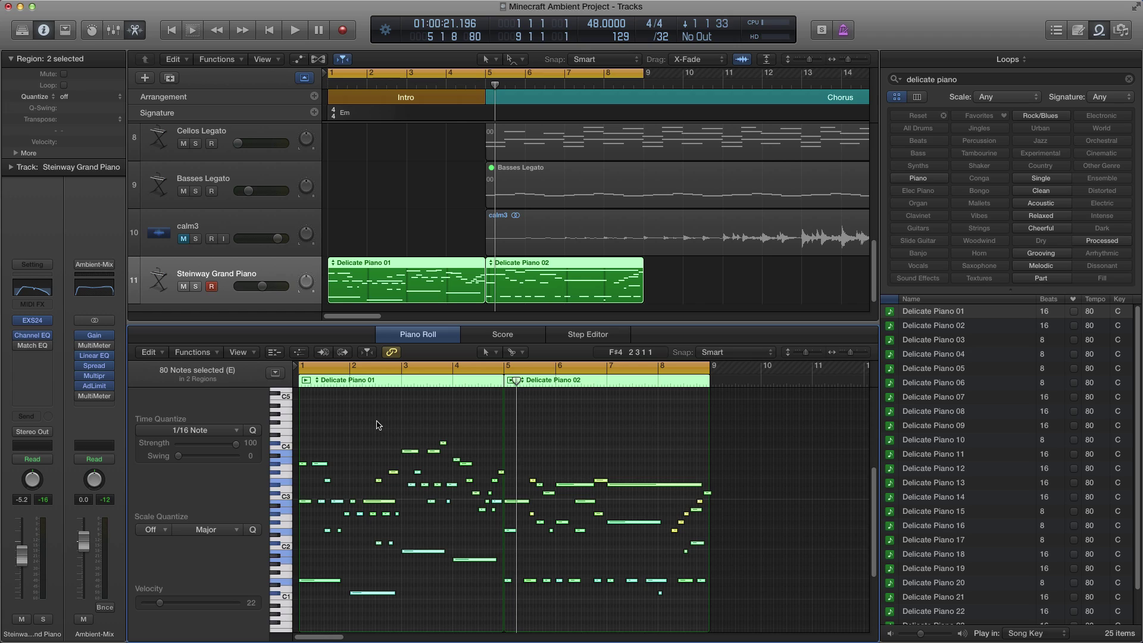
{"action": "left_click", "coordinate": [377, 425]}
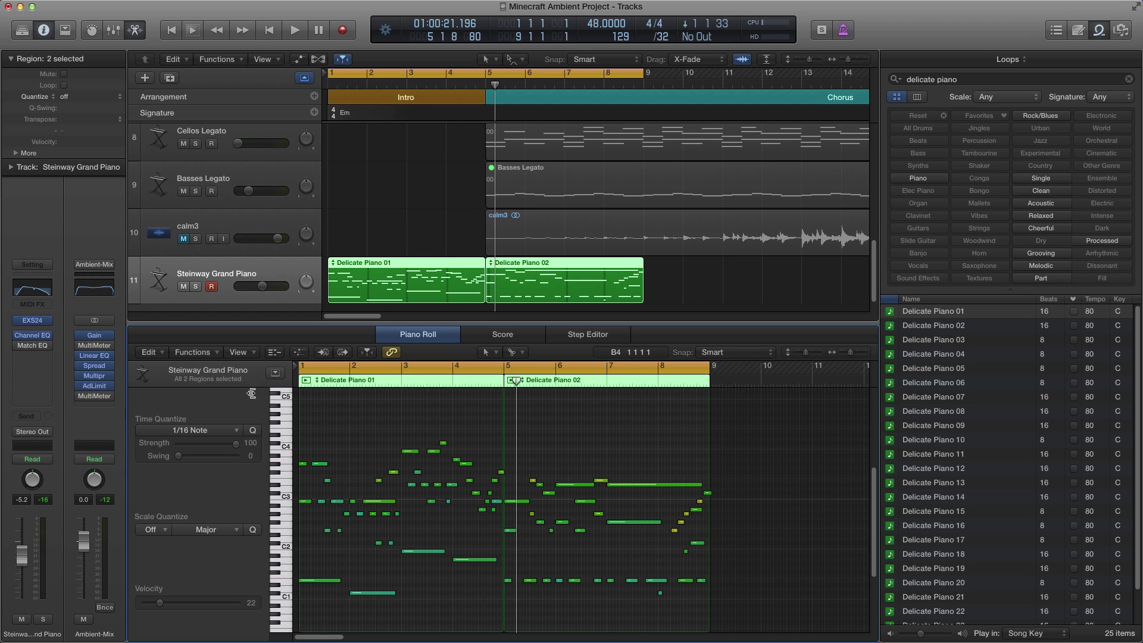
- Replace the piano track's Match EQ with a stereo Compressor and load its factory Piano preset from the Keyboards category
{"action": "left_click", "coordinate": [48, 346]}
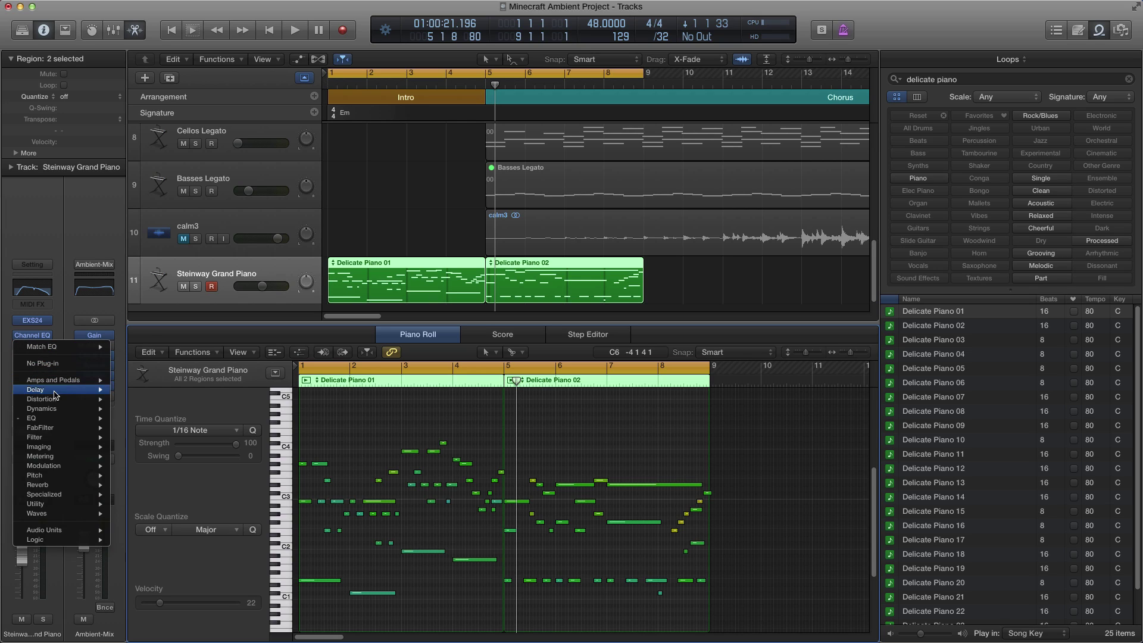
{"action": "mouse_move", "coordinate": [55, 409]}
{"action": "mouse_move", "coordinate": [179, 417]}
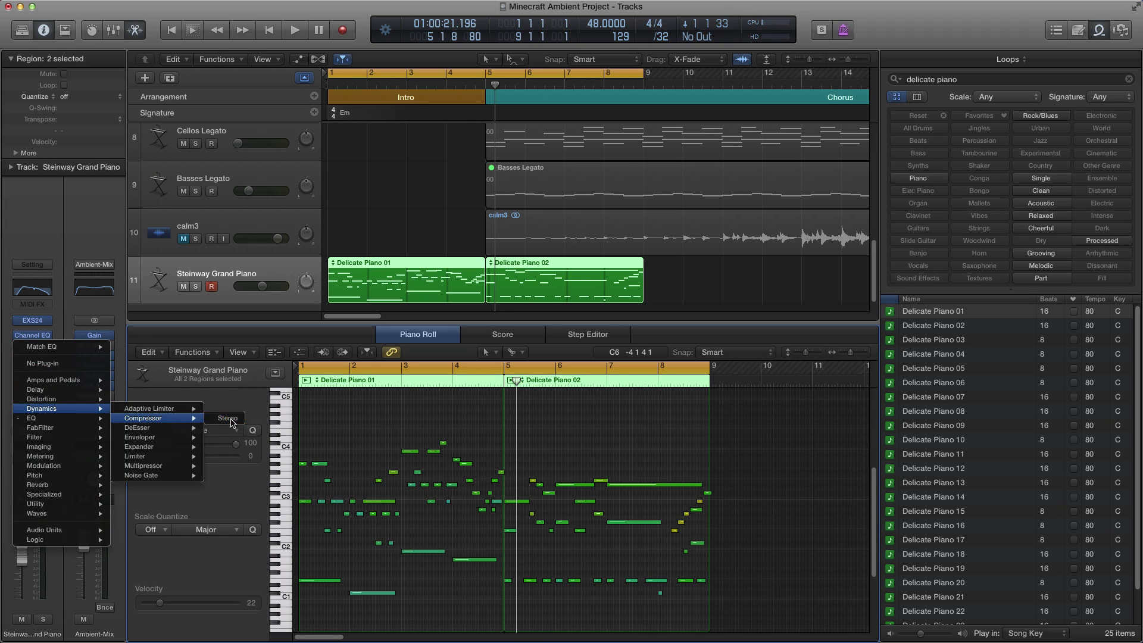
{"action": "left_click", "coordinate": [230, 419]}
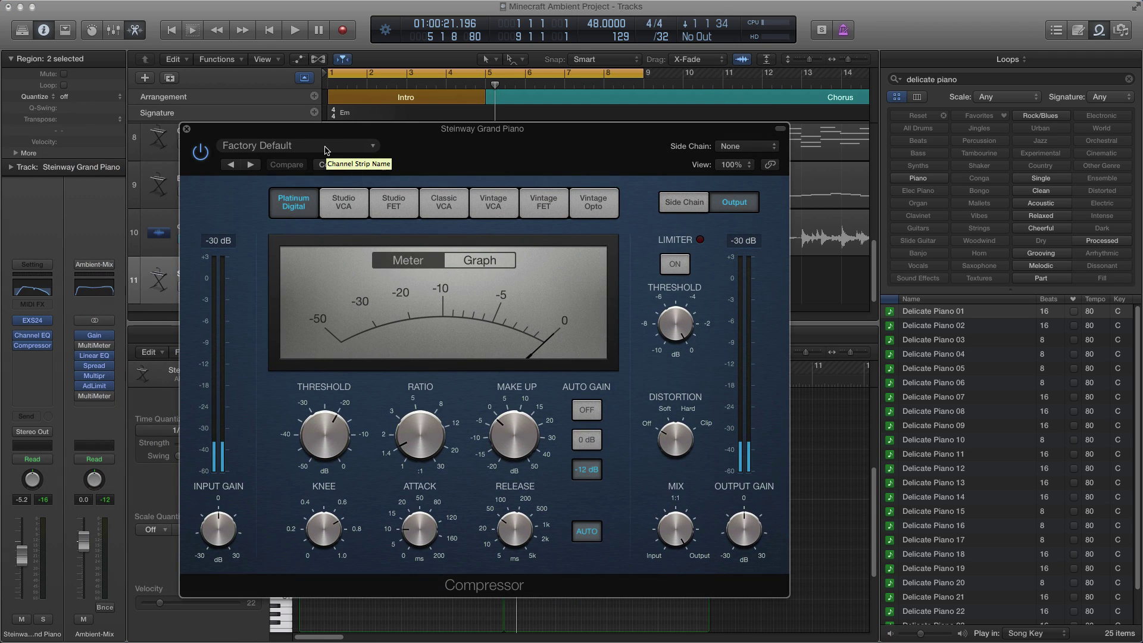
{"action": "left_click", "coordinate": [325, 149]}
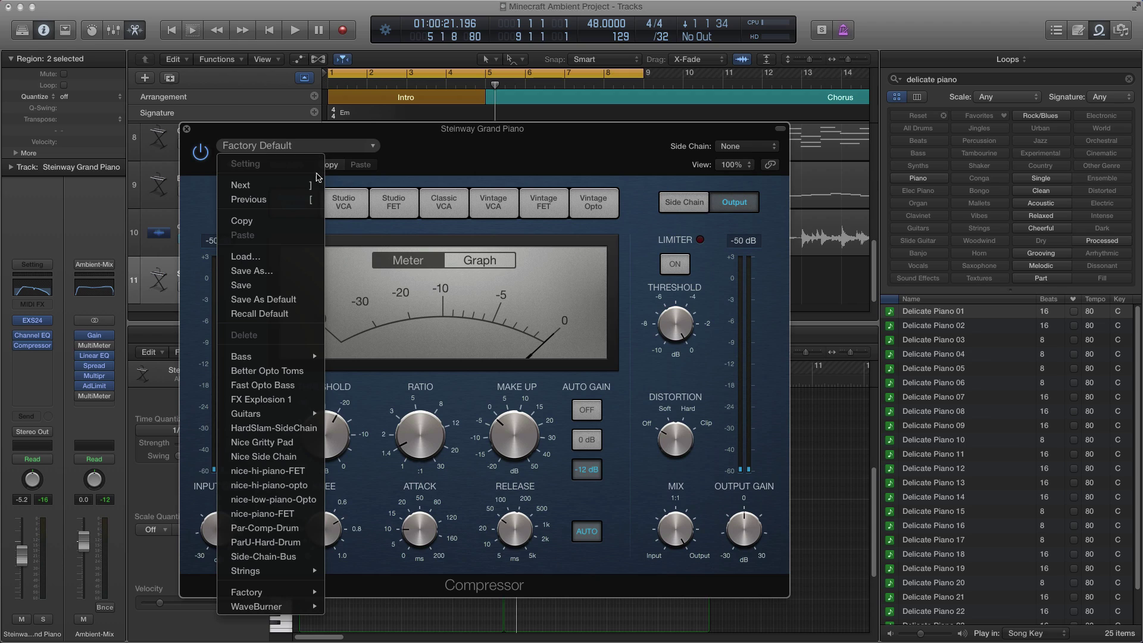
{"action": "mouse_move", "coordinate": [303, 592]}
{"action": "mouse_move", "coordinate": [387, 536]}
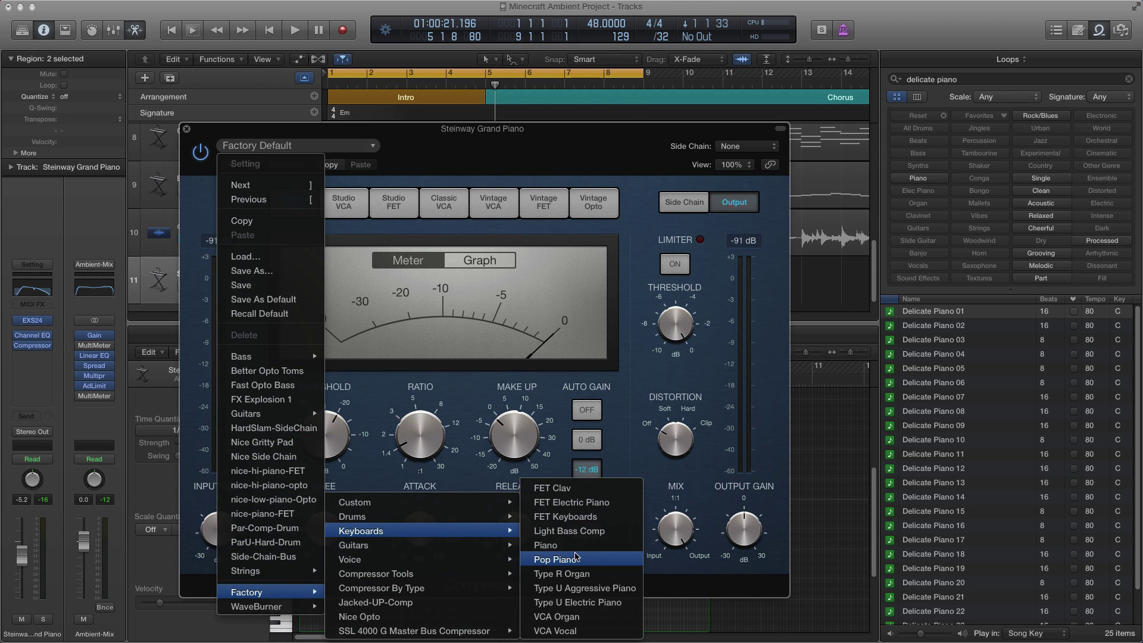
{"action": "left_click", "coordinate": [572, 545]}
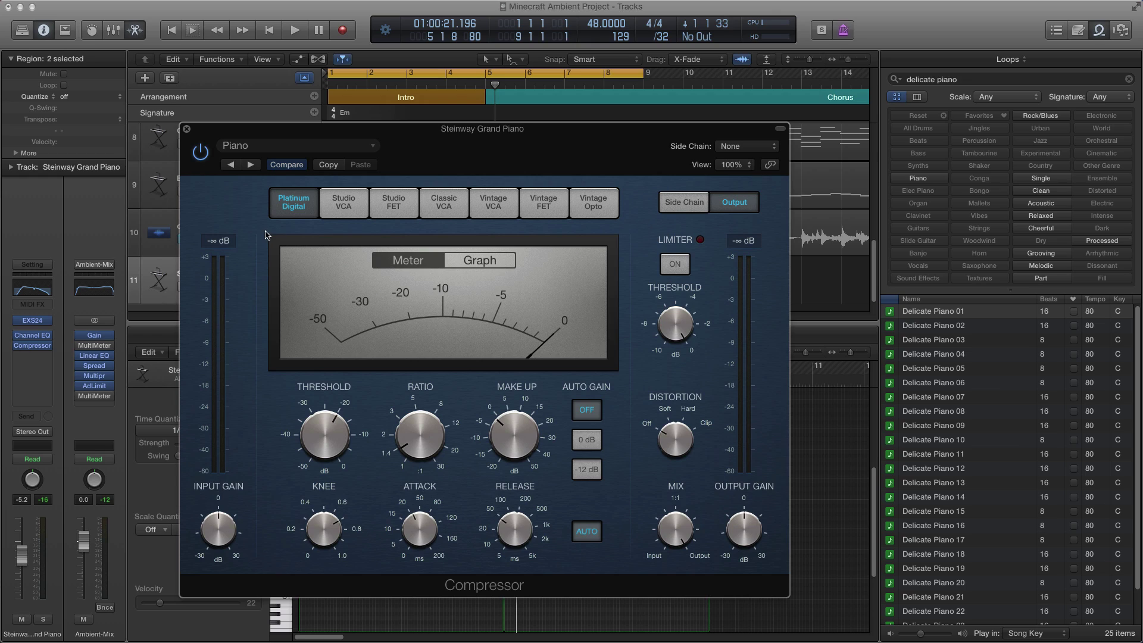
- Switch the Compressor to Studio VCA with a 16 ms attack, 72 ms release and slightly higher make-up gain
{"action": "left_click", "coordinate": [344, 203]}
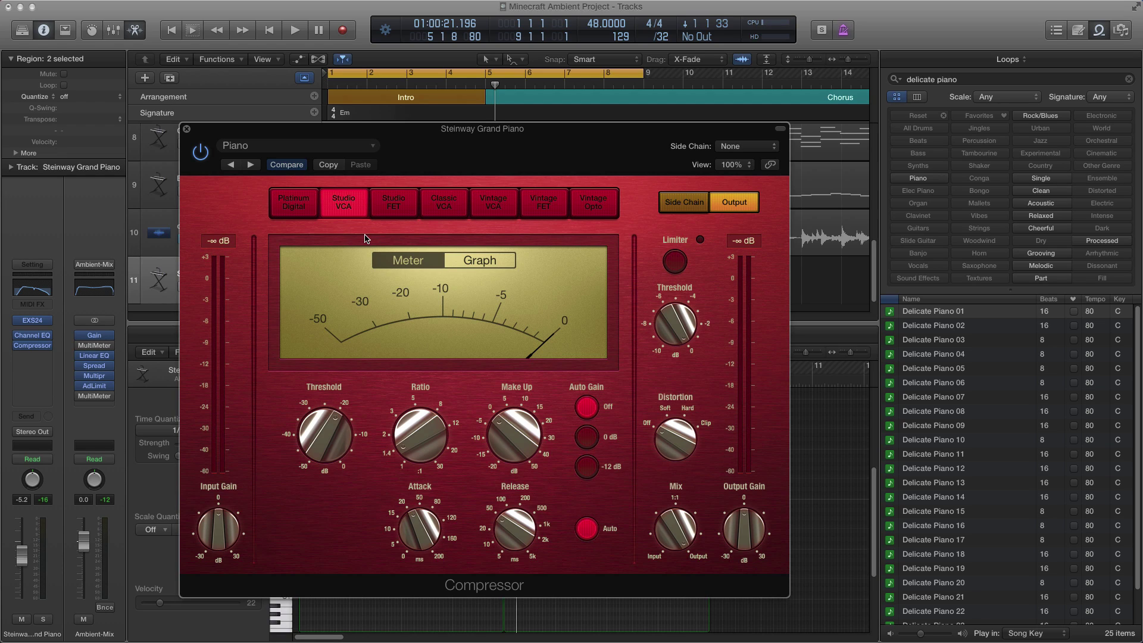
{"action": "left_click_drag", "start_coordinate": [411, 527], "coordinate": [410, 540]}
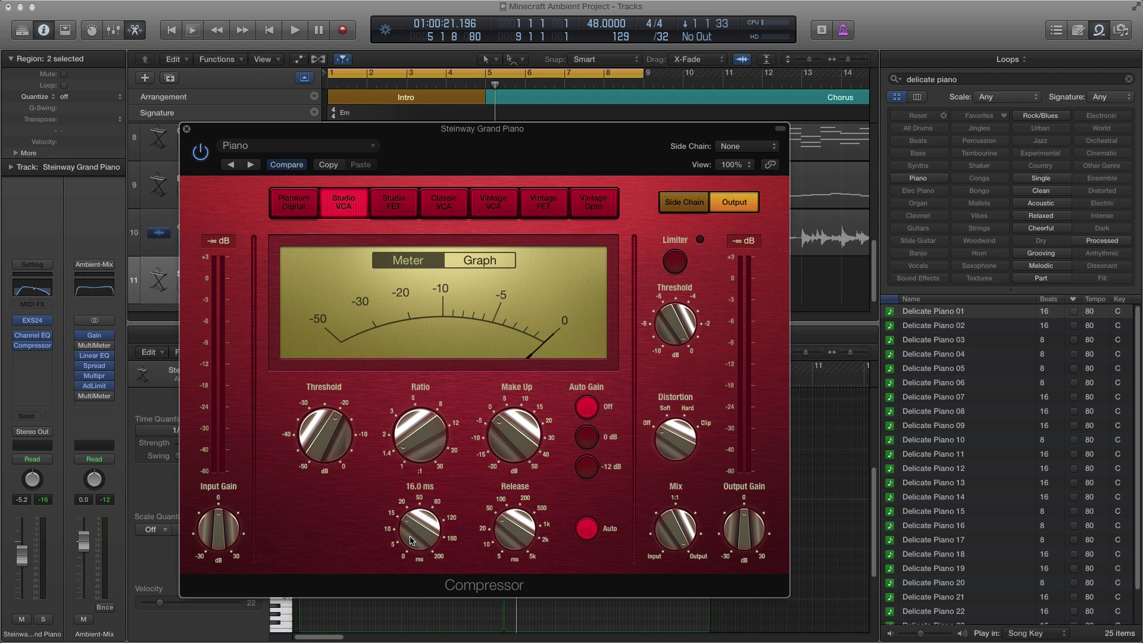
{"action": "left_click_drag", "start_coordinate": [494, 534], "coordinate": [503, 524]}
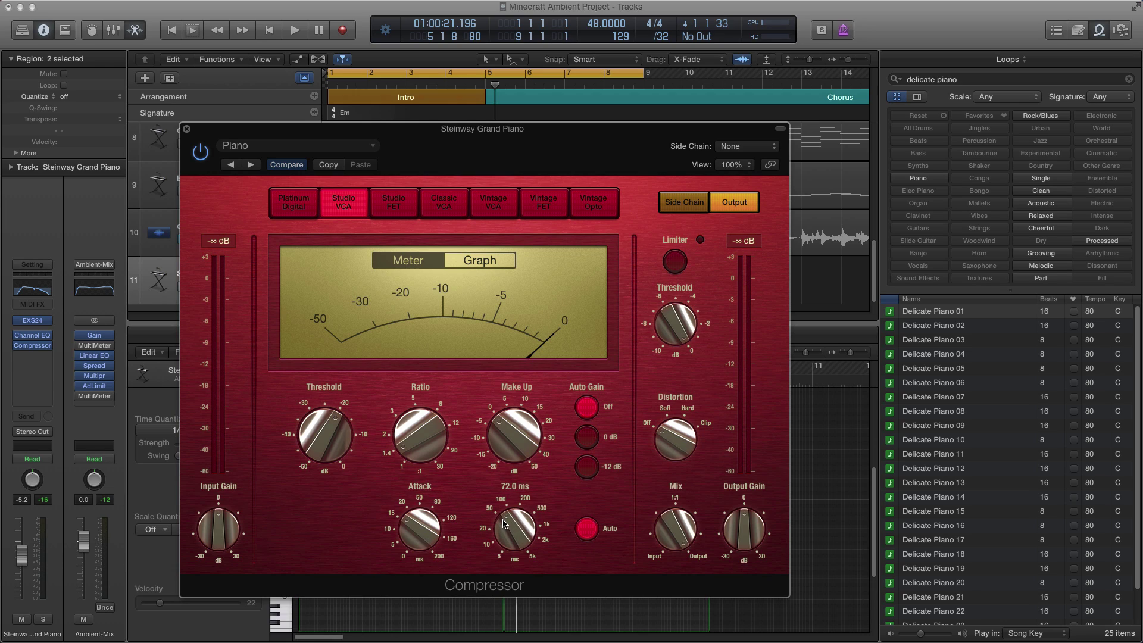
{"action": "left_click_drag", "start_coordinate": [509, 440], "coordinate": [510, 431]}
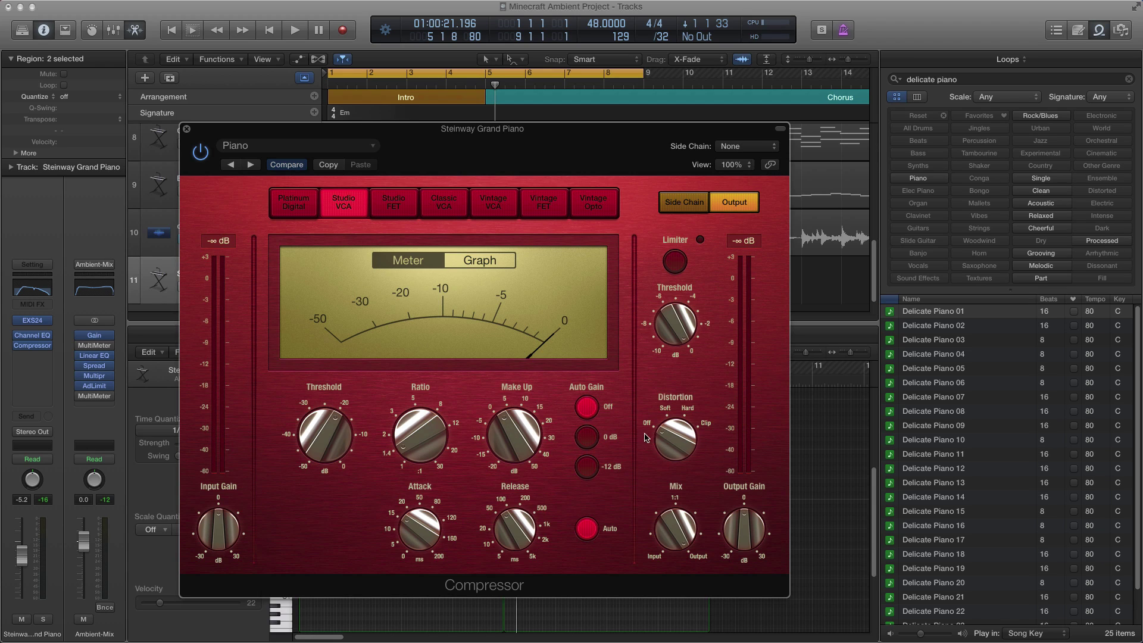
{"action": "mouse_move", "coordinate": [341, 443]}
{"action": "left_click_drag", "start_coordinate": [369, 129], "coordinate": [393, 128]}
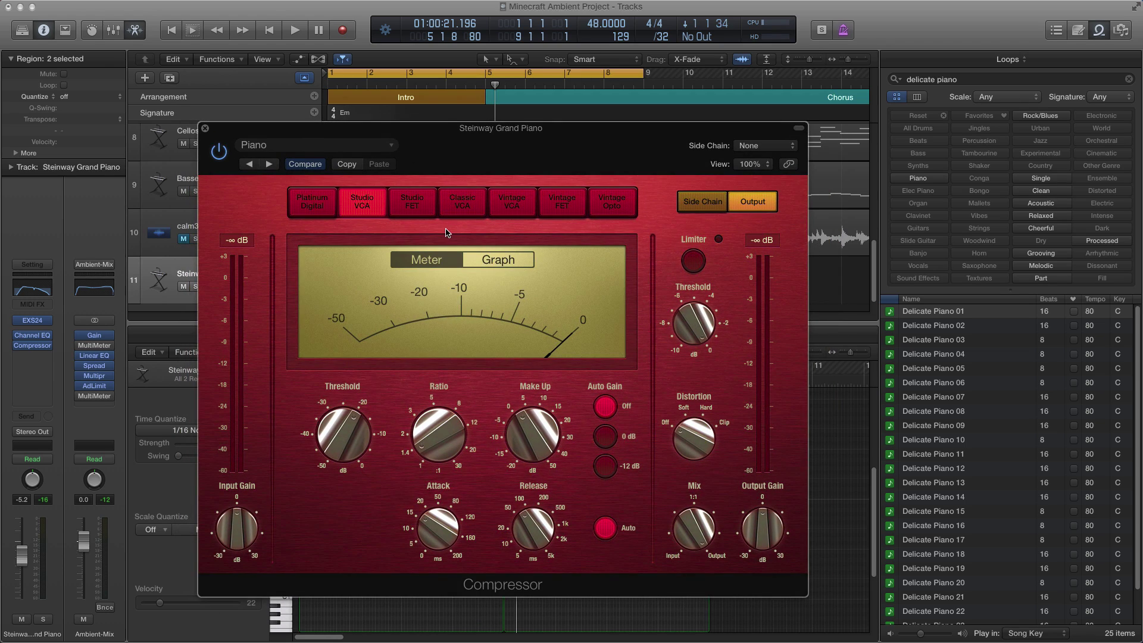
- Play the piano from the start and check the gain reduction on the Compressor's meter
{"action": "key", "text": "Return"}
{"action": "key", "text": "space"}
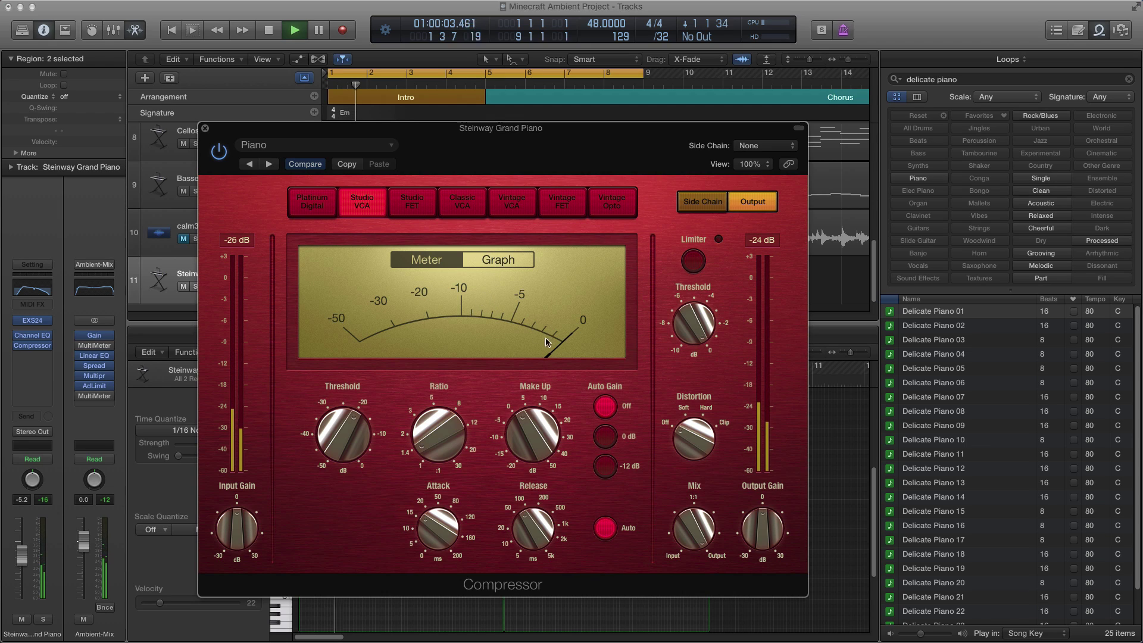
{"action": "left_click", "coordinate": [344, 424]}
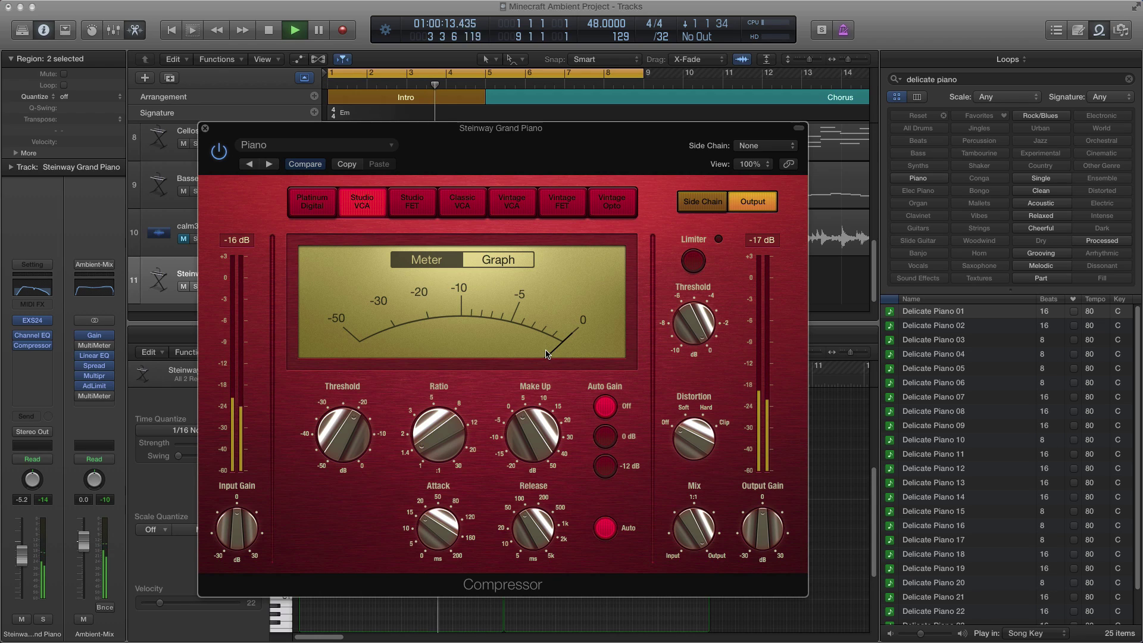
{"action": "key", "text": "space"}
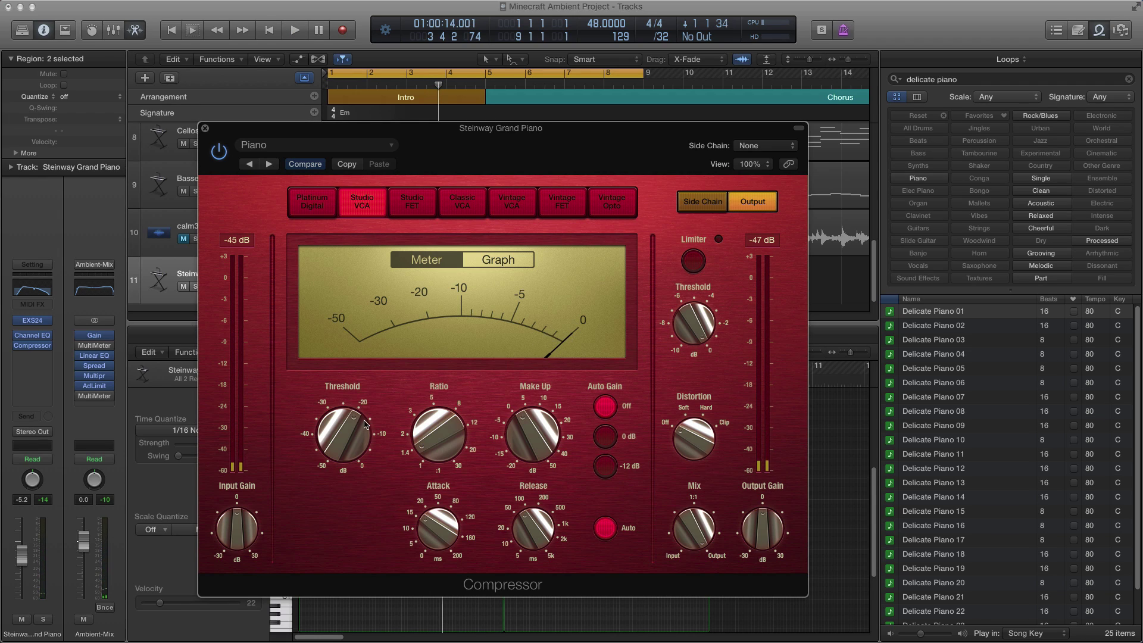
- Lower the Compressor's threshold, raise its ratio with about 2 dB of make-up gain and play the piano from the start
{"action": "left_click_drag", "start_coordinate": [339, 433], "coordinate": [341, 441]}
{"action": "mouse_move", "coordinate": [437, 431]}
{"action": "left_click_drag", "start_coordinate": [431, 436], "coordinate": [430, 426]}
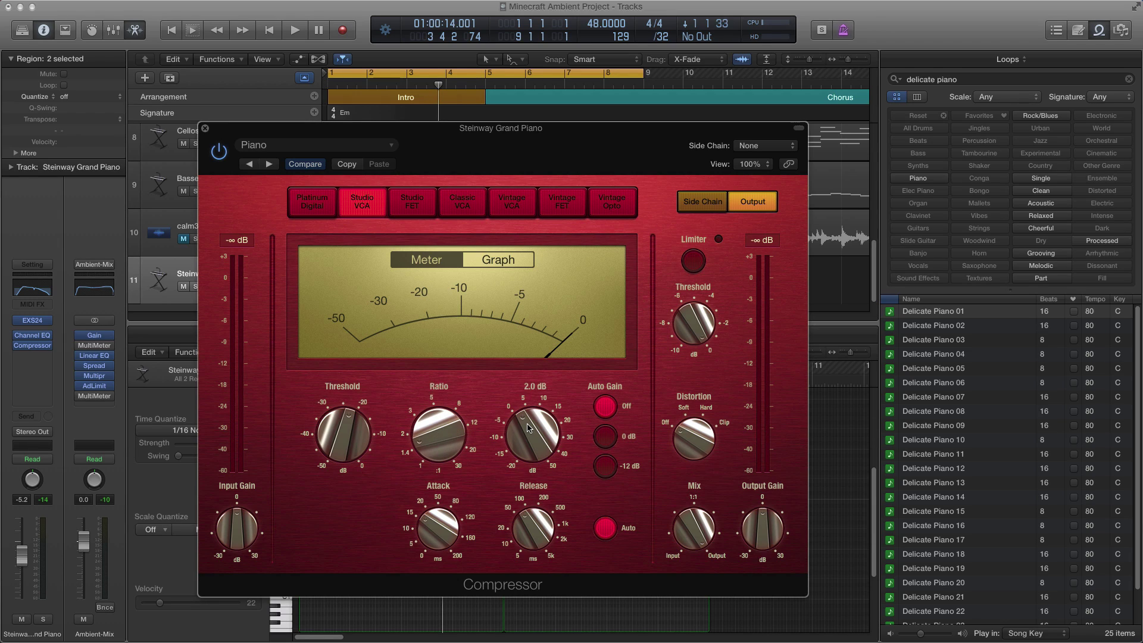
{"action": "left_click_drag", "start_coordinate": [527, 427], "coordinate": [528, 425]}
{"action": "key", "text": "Return"}
{"action": "key", "text": "space"}
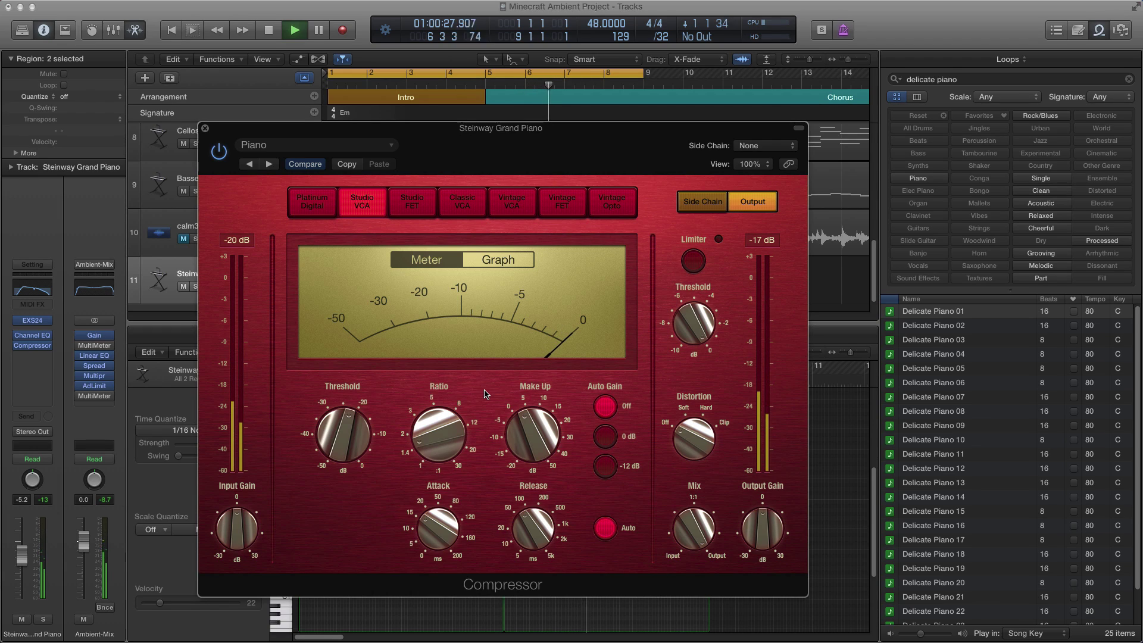
- Stop playback, clear away the Compressor window and send the Steinway Grand Piano track to Bus 1 (GoodConcertHall2) at -10.8 dB
{"action": "key", "text": "space"}
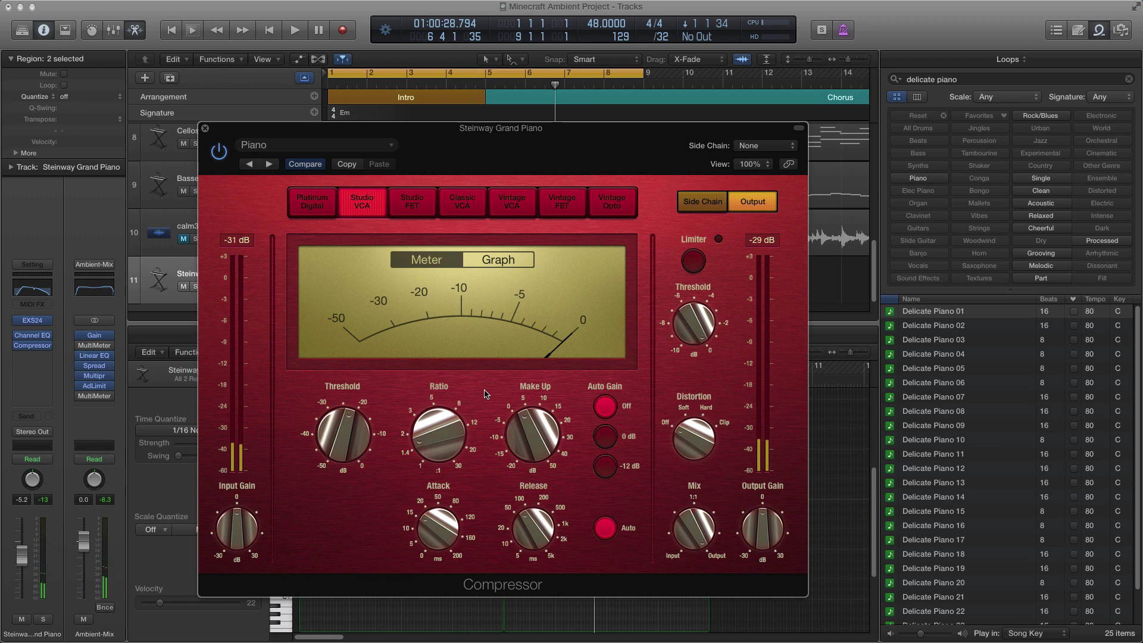
{"action": "mouse_move", "coordinate": [356, 136]}
{"action": "left_mouse_down"}
{"action": "mouse_move", "coordinate": [395, 130]}
{"action": "mouse_move", "coordinate": [399, 143]}
{"action": "mouse_move", "coordinate": [377, 158]}
{"action": "mouse_move", "coordinate": [336, 156]}
{"action": "mouse_move", "coordinate": [354, 154]}
{"action": "left_mouse_up"}
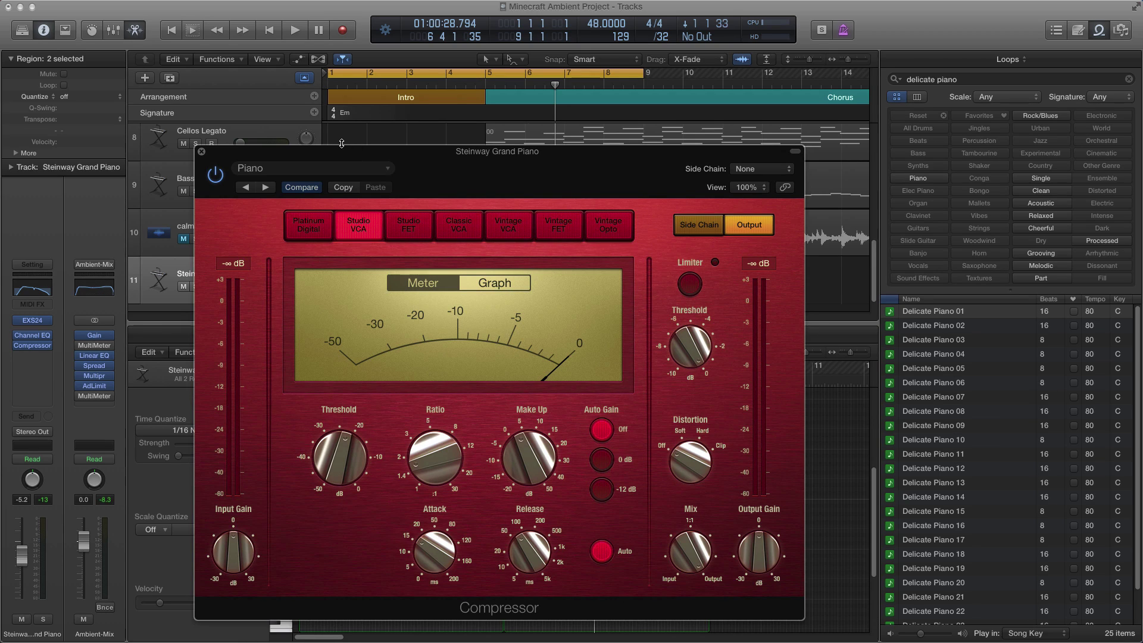
{"action": "left_click_drag", "start_coordinate": [348, 154], "coordinate": [0, 134]}
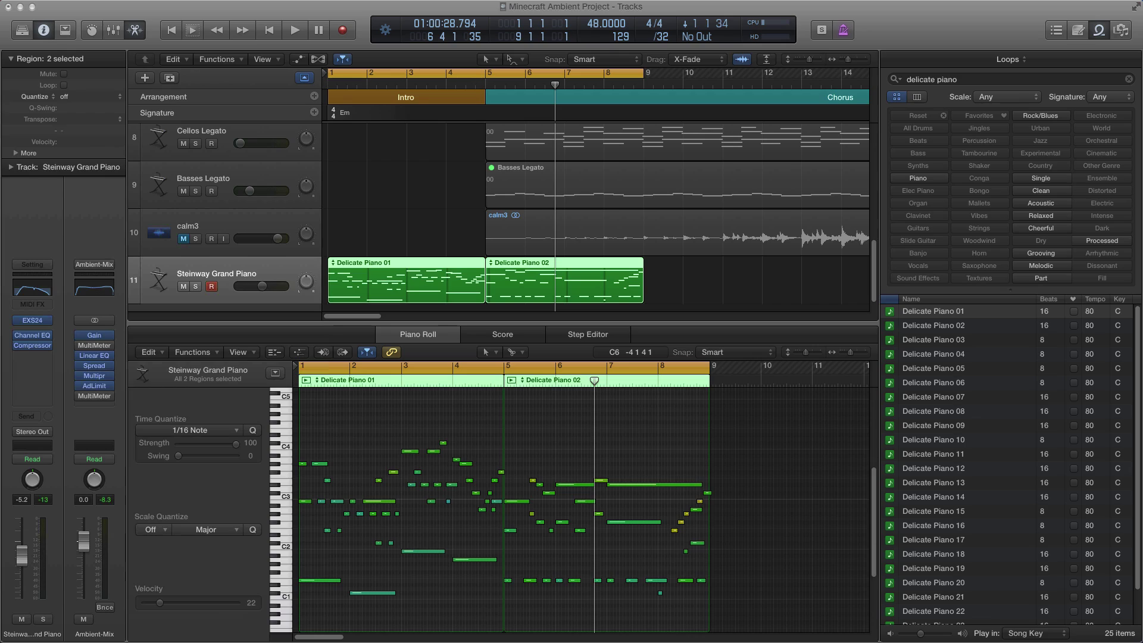
{"action": "left_click", "coordinate": [32, 416]}
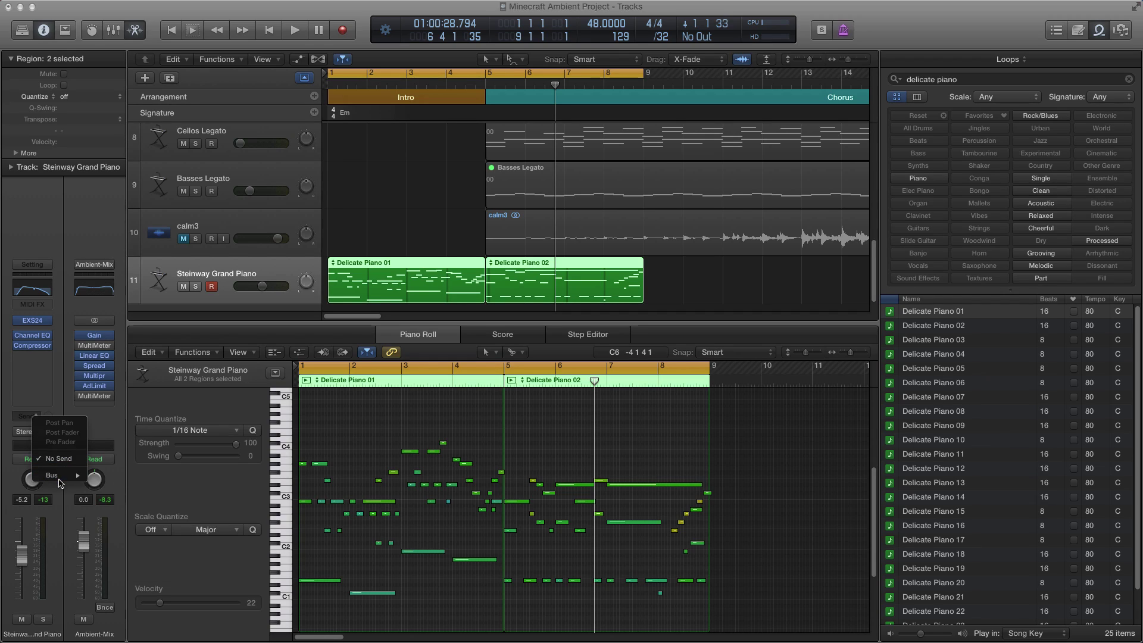
{"action": "mouse_move", "coordinate": [63, 480]}
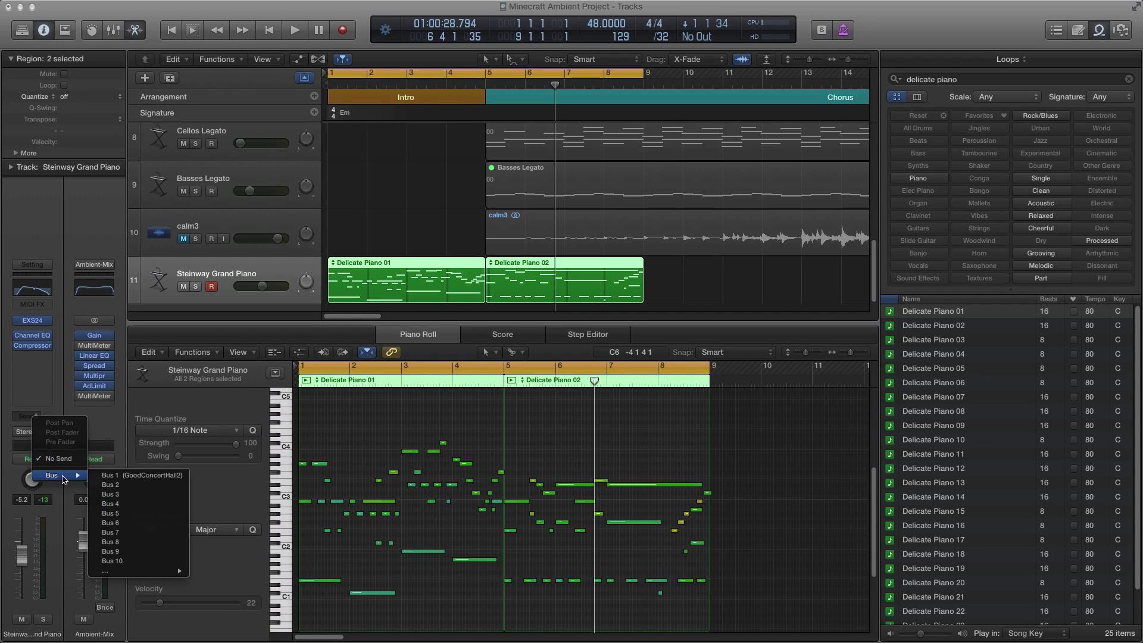
{"action": "left_click", "coordinate": [118, 477]}
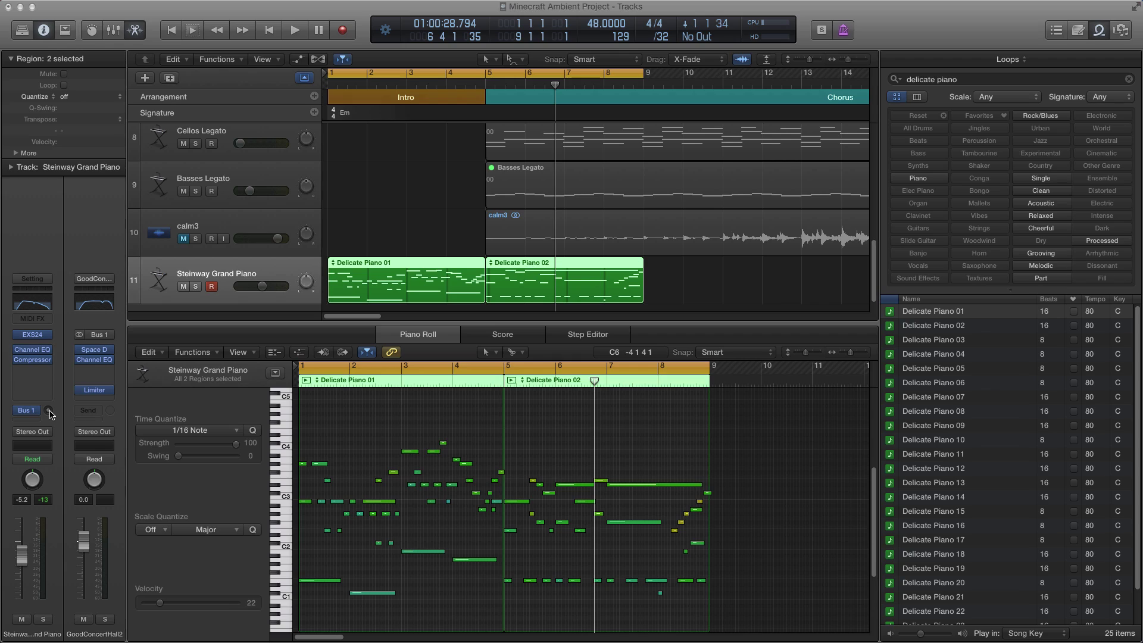
{"action": "left_click", "coordinate": [49, 410], "text": "alt"}
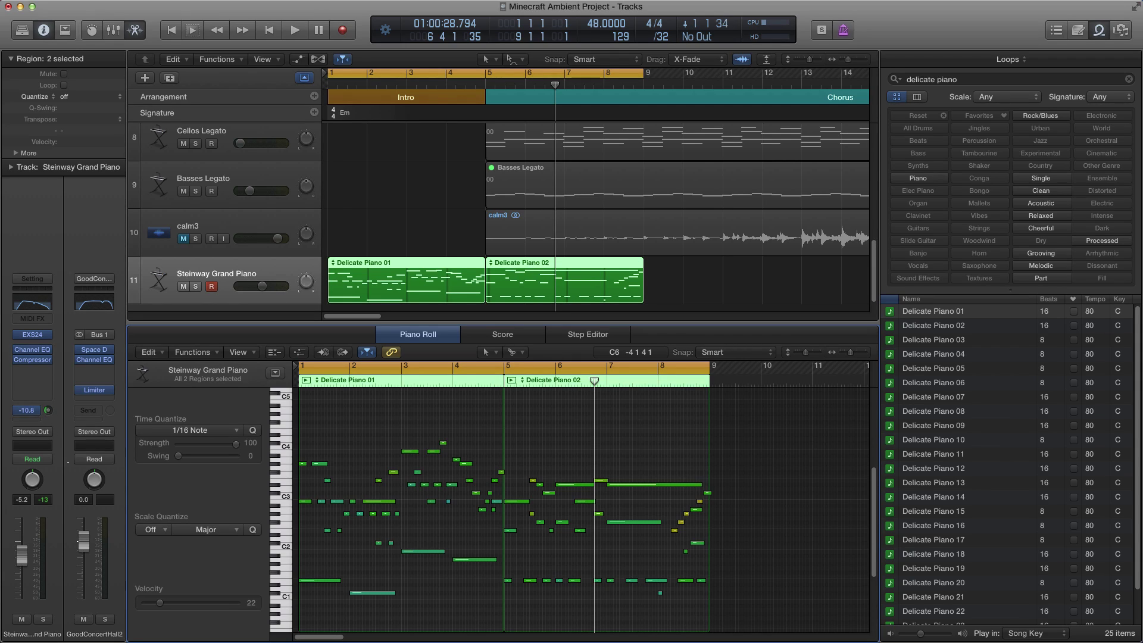
- Open Space Designer on the GoodConcertHall2 reverb bus and raise its reverb output level slightly
{"action": "left_click", "coordinate": [91, 349]}
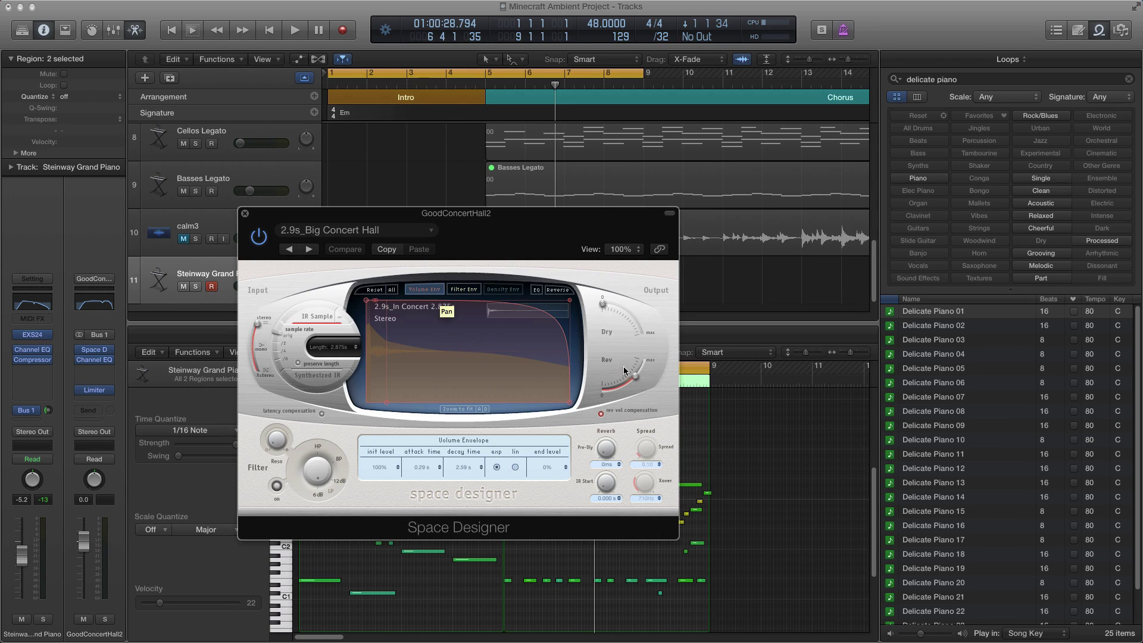
{"action": "left_click_drag", "start_coordinate": [637, 378], "coordinate": [642, 366]}
{"action": "left_click_drag", "start_coordinate": [267, 215], "coordinate": [296, 214]}
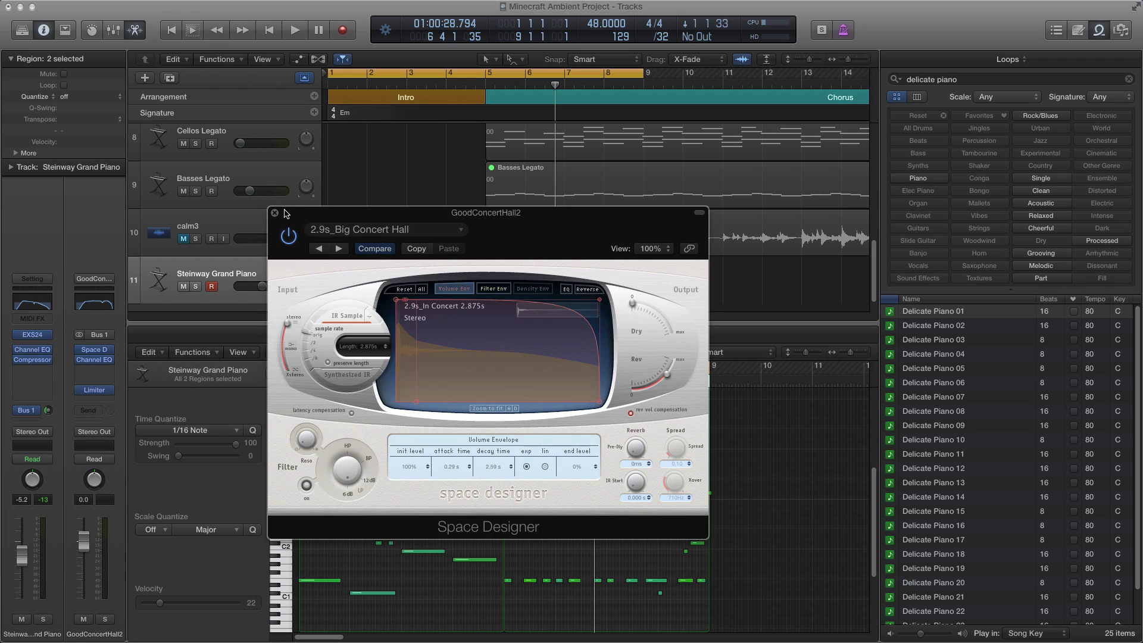
- Look through Space Designer's Legacy Concert Halls & Theaters presets and close the reverb plug-in
{"action": "left_click", "coordinate": [349, 232]}
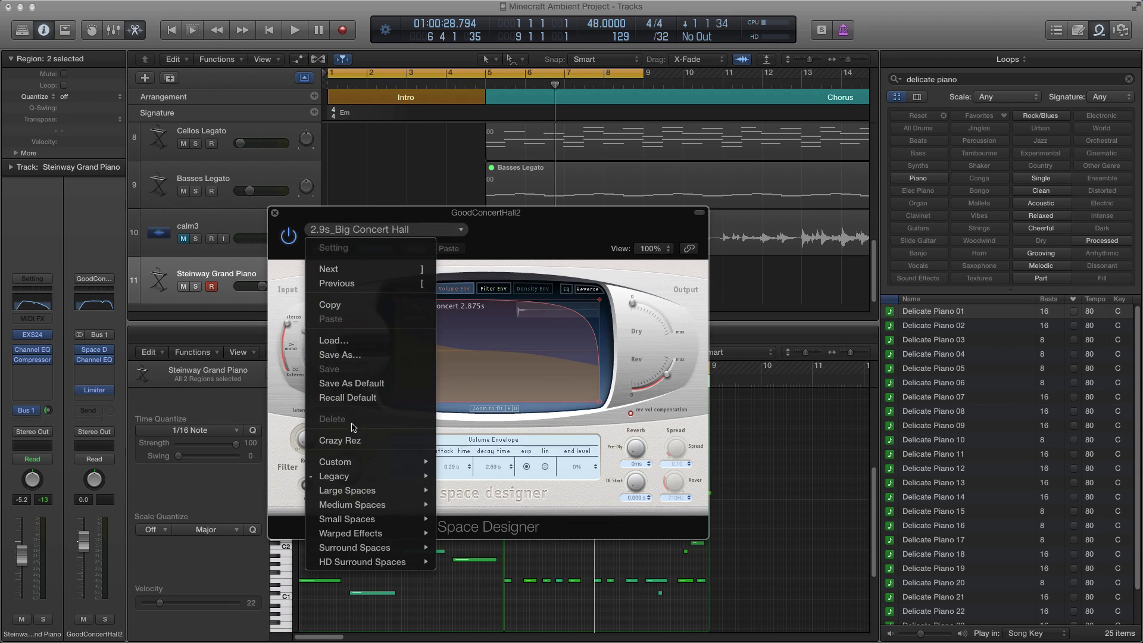
{"action": "mouse_move", "coordinate": [357, 476]}
{"action": "mouse_move", "coordinate": [542, 381]}
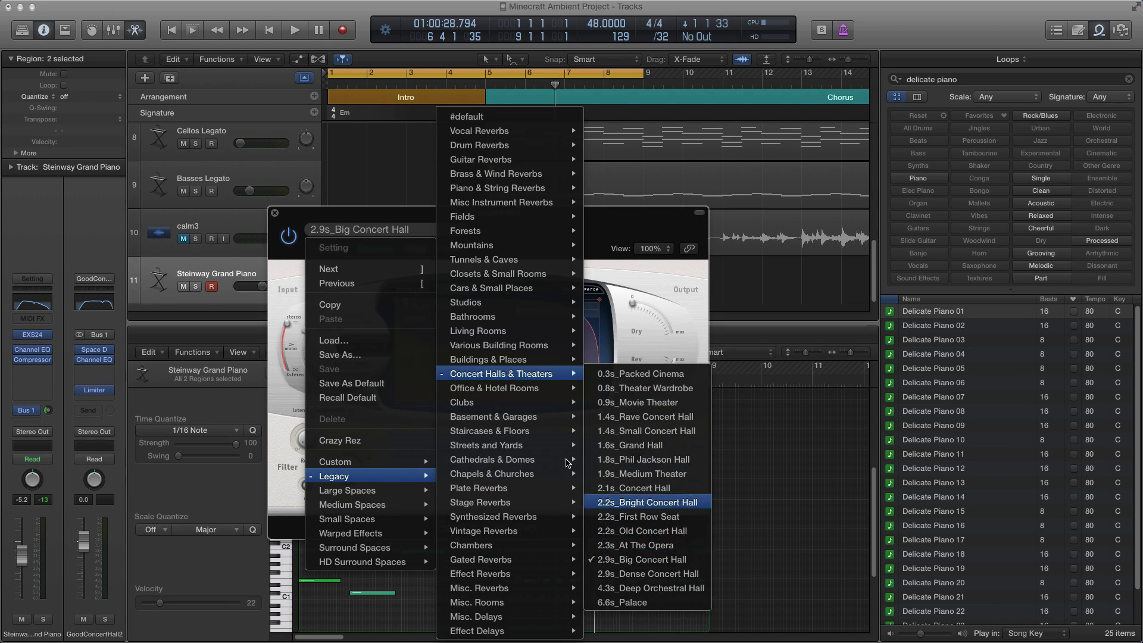
{"action": "left_click", "coordinate": [379, 218]}
{"action": "left_click_drag", "start_coordinate": [376, 214], "coordinate": [390, 187]}
{"action": "left_click", "coordinate": [289, 186]}
- Inspect the Channel EQ curve on the GoodConcertHall2 reverb bus and close the plug-in
{"action": "left_click", "coordinate": [34, 335]}
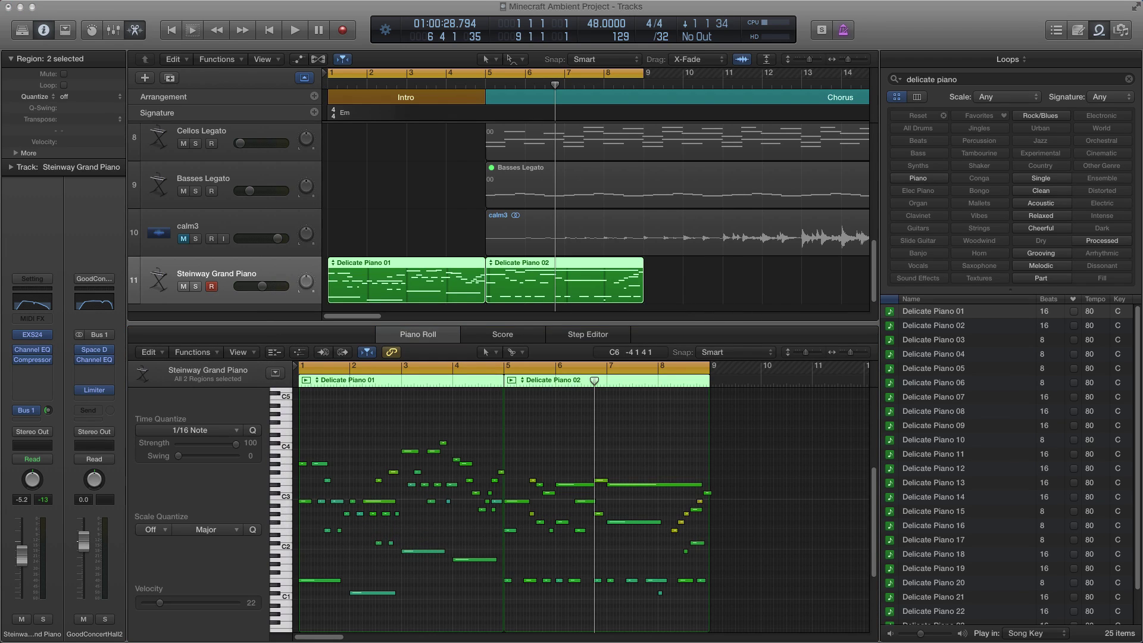
{"action": "left_click_drag", "start_coordinate": [583, 275], "coordinate": [794, 243]}
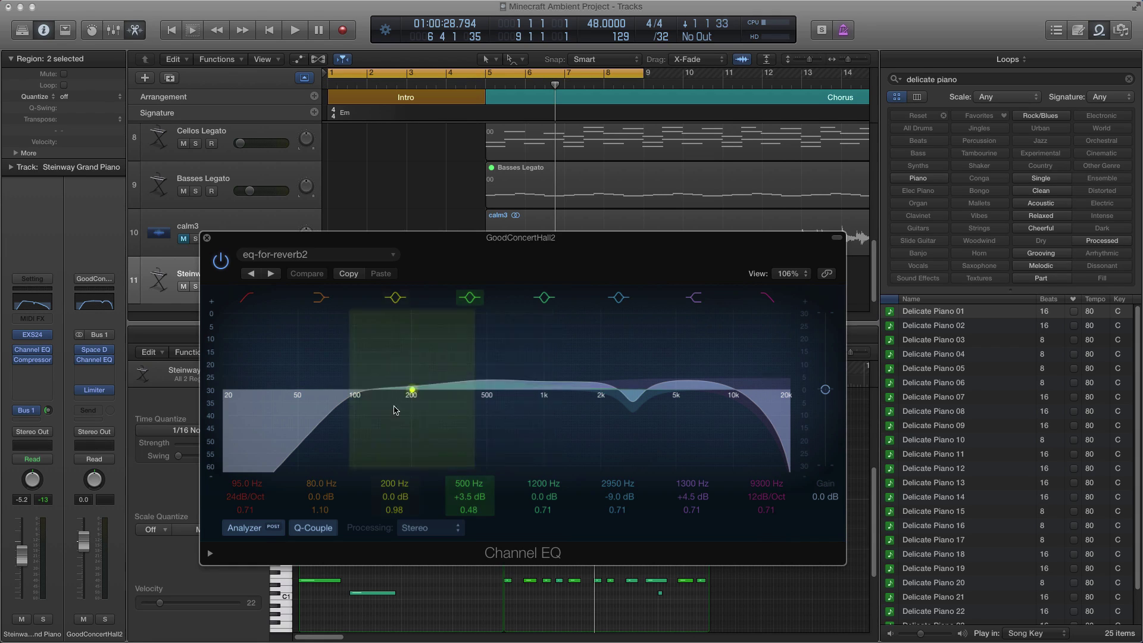
{"action": "key", "text": "super+w"}
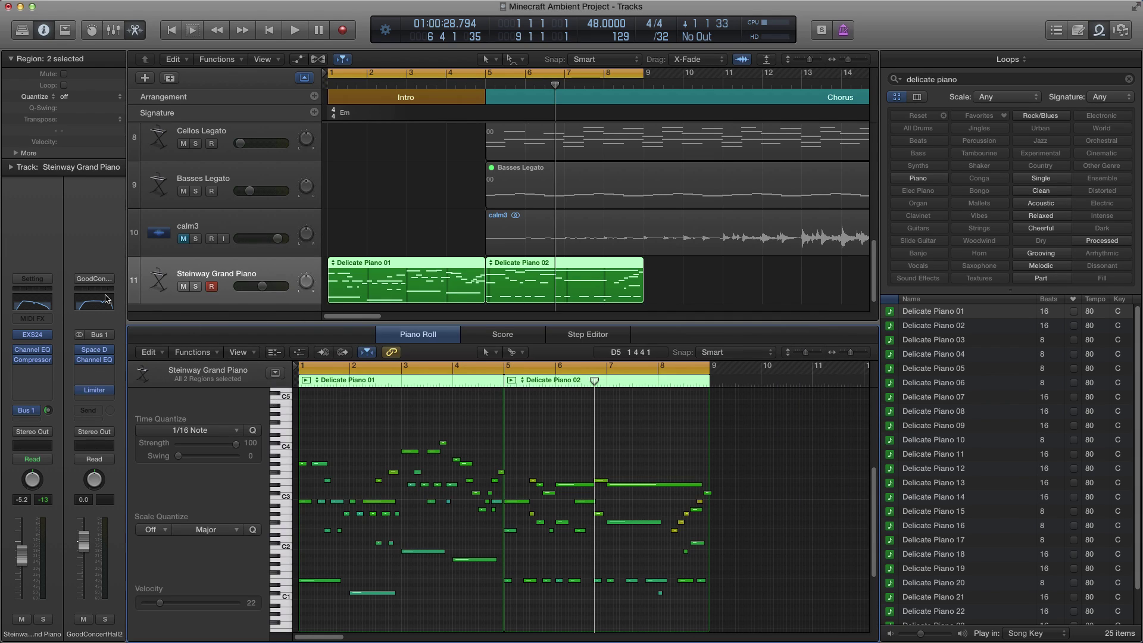
- Inspect the reverb bus's Limiter settings and its available limiting modes, and close the plug-in
{"action": "left_click", "coordinate": [95, 390]}
{"action": "left_click_drag", "start_coordinate": [336, 177], "coordinate": [648, 268]}
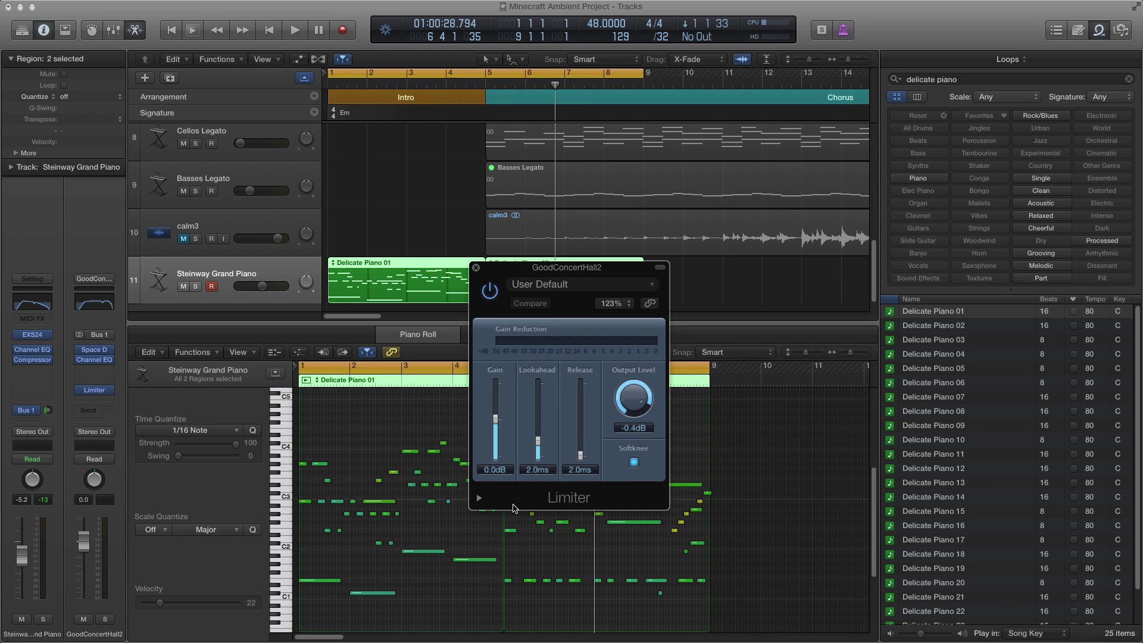
{"action": "left_click", "coordinate": [480, 500]}
{"action": "left_click", "coordinate": [606, 518]}
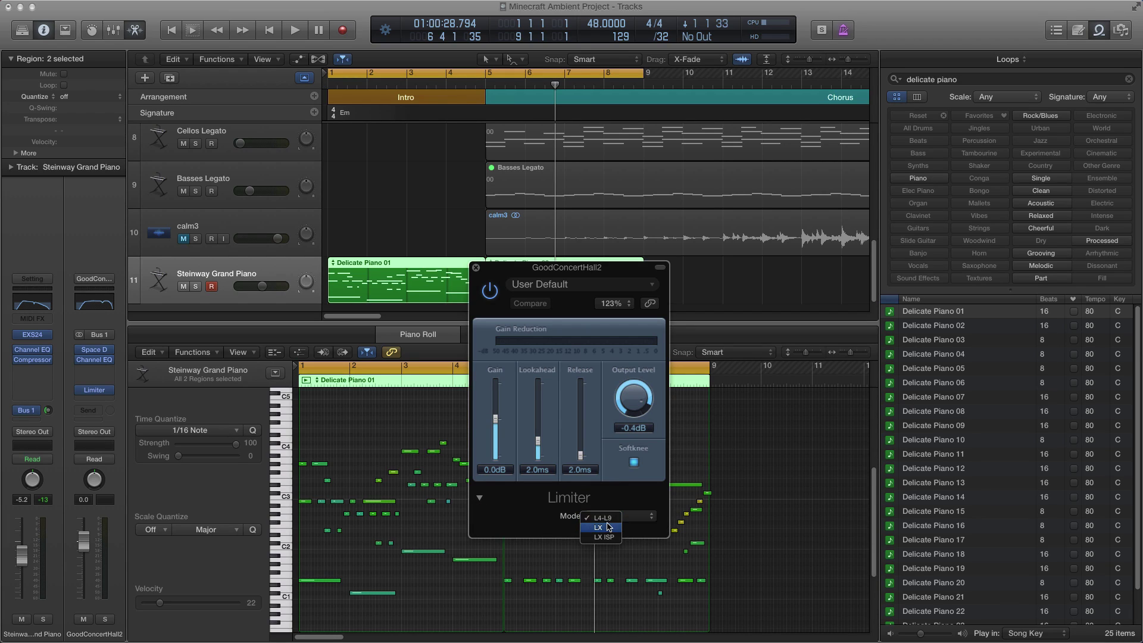
{"action": "left_click", "coordinate": [523, 514]}
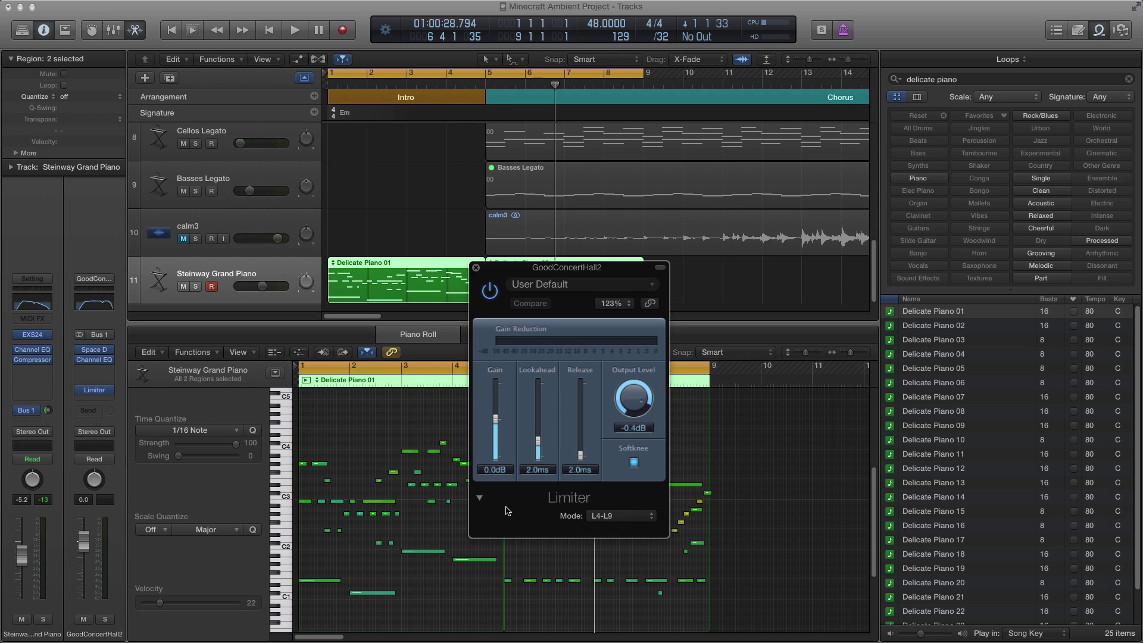
{"action": "left_click", "coordinate": [480, 500]}
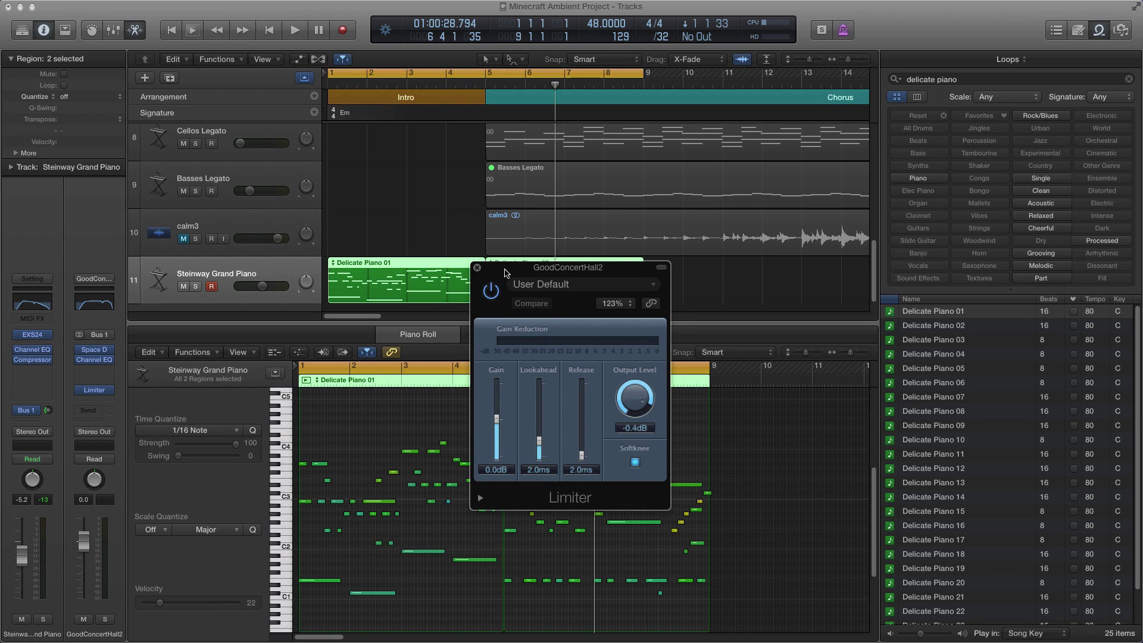
{"action": "left_click", "coordinate": [476, 268]}
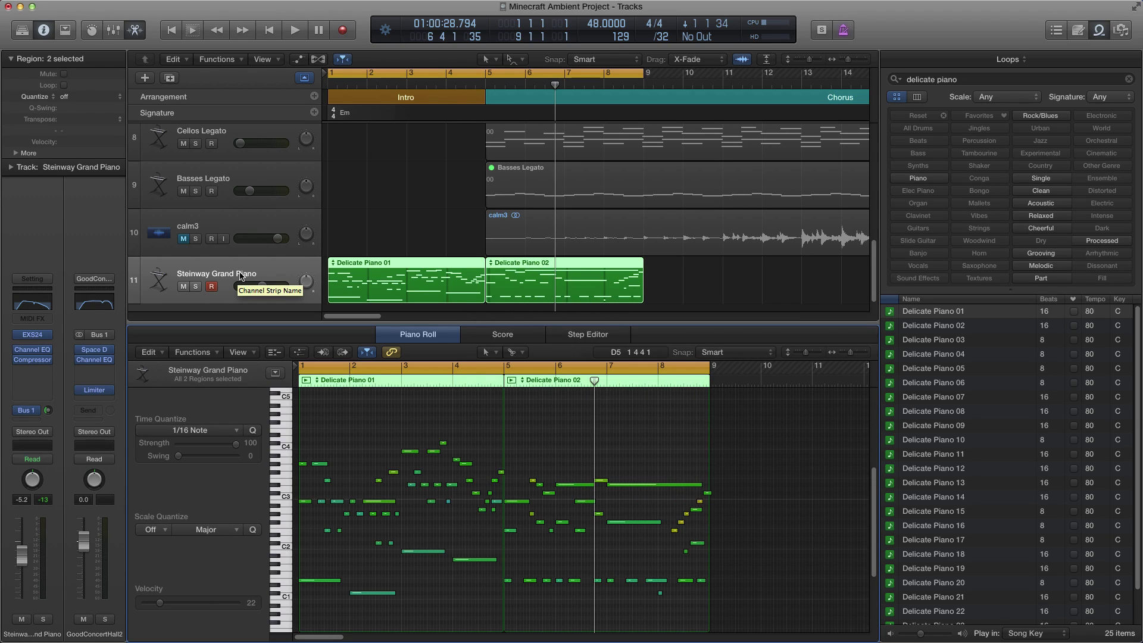
- Play the piano with its reverb from the start and turn the cycle range back on for bars 1 to 9
{"action": "key", "text": "Return"}
{"action": "key", "text": "space"}
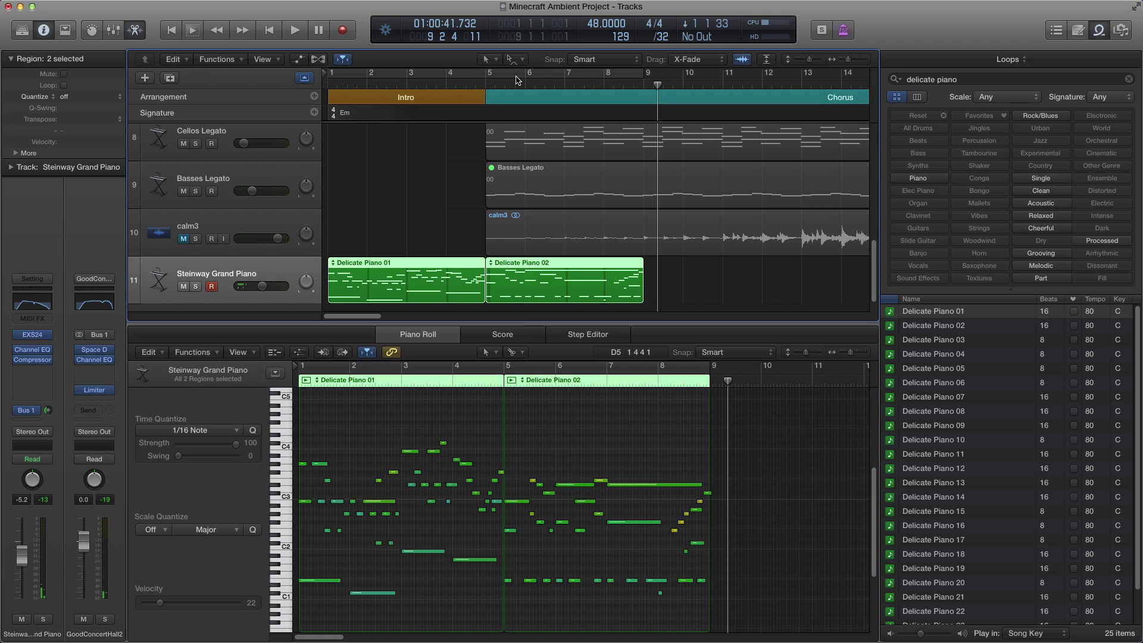
{"action": "left_click", "coordinate": [439, 75]}
{"action": "key", "text": "space"}
{"action": "key", "text": "space"}
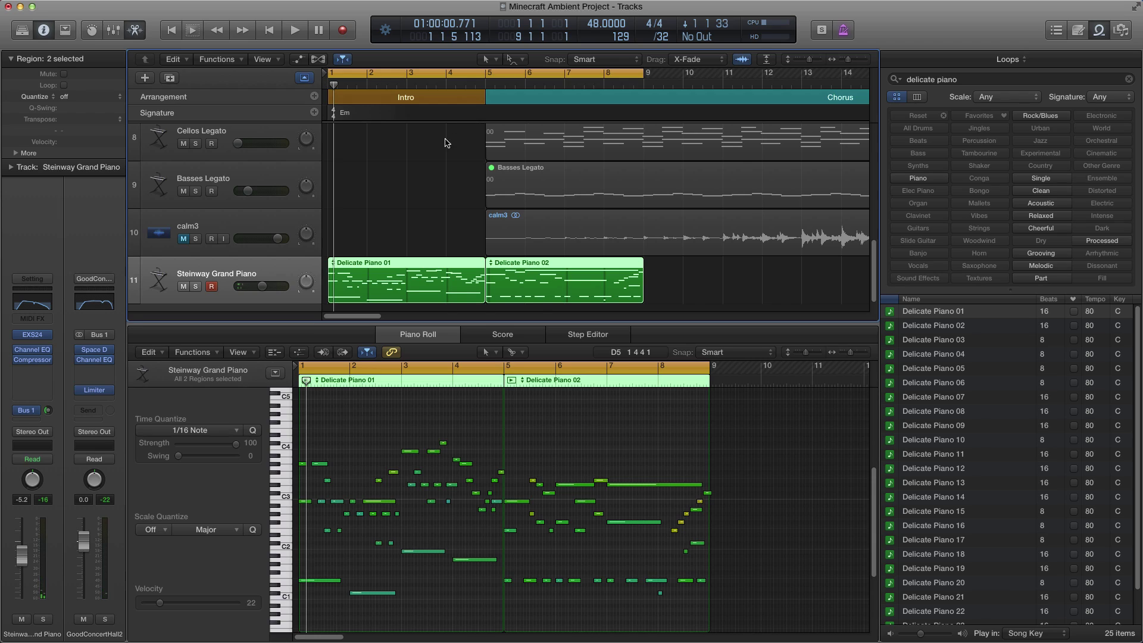
- Hide the loop browser and Piano Roll to view the full arrangement of all eleven tracks from Intro to Outro
{"action": "left_click", "coordinate": [724, 287]}
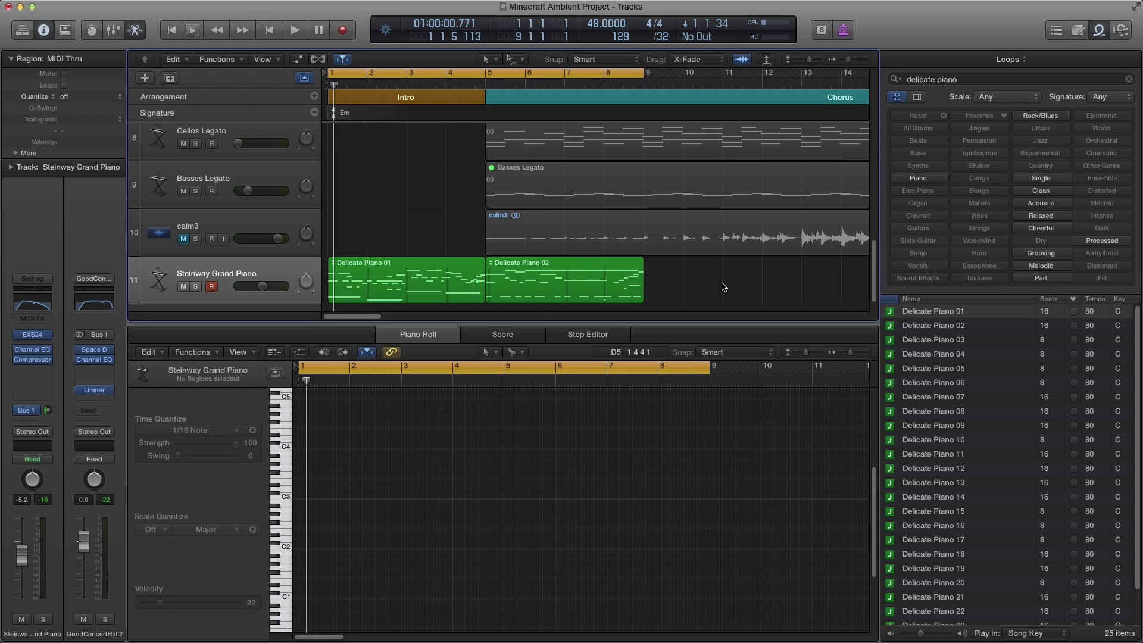
{"action": "left_click_drag", "start_coordinate": [715, 285], "coordinate": [444, 281]}
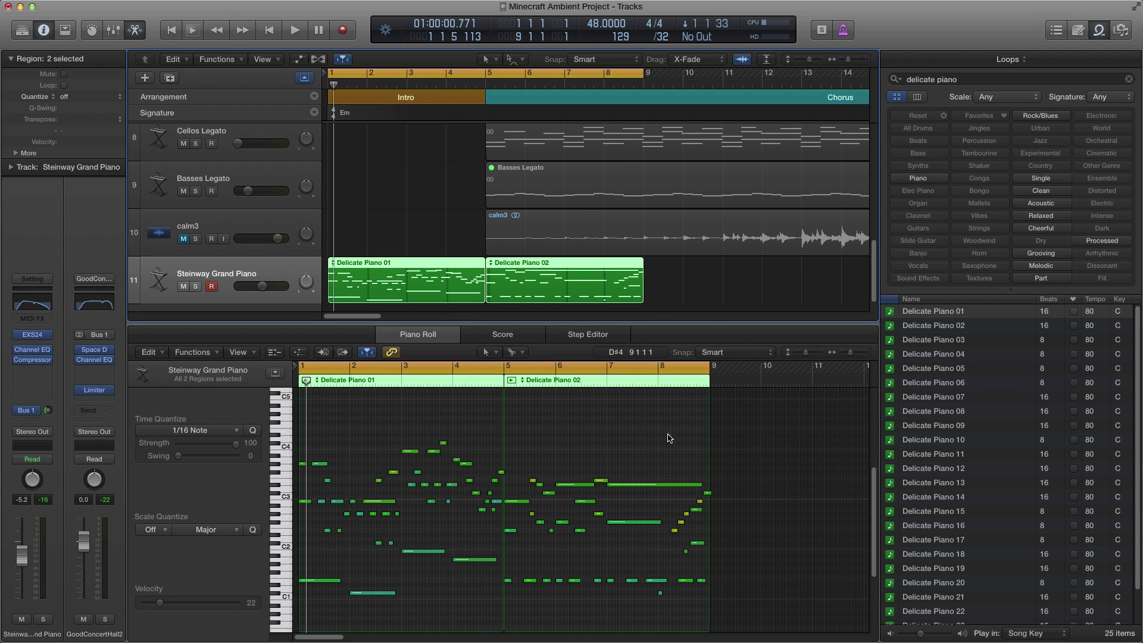
{"action": "key", "text": "o"}
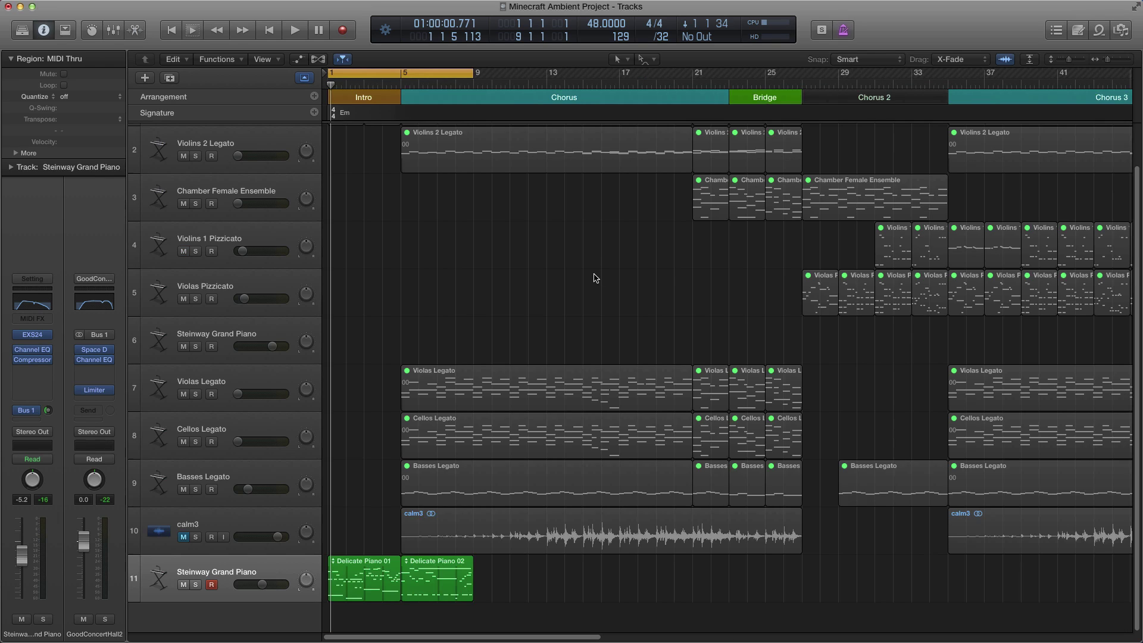
{"action": "key", "text": "super+Left"}
{"action": "key", "text": "super+Left"}
{"action": "scroll", "coordinate": [590, 281], "scroll_direction": "up", "scroll_amount": 2}
{"action": "scroll", "coordinate": [570, 289], "scroll_direction": "down", "scroll_amount": 3}
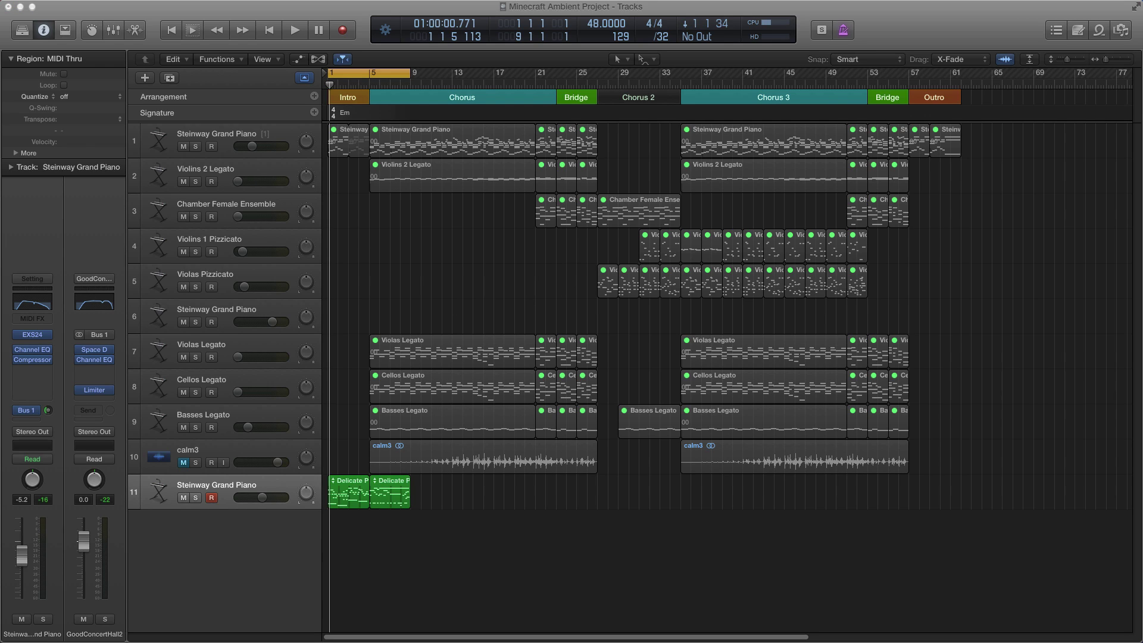
- Switch to the web browser and look over the SoundCloud page of the Minecraft Calm 3 Orchestral Symphonic Remix
{"action": "key", "text": "super+Tab"}
{"action": "left_click_drag", "start_coordinate": [420, 133], "coordinate": [465, 115]}
{"action": "scroll", "coordinate": [534, 361], "scroll_direction": "down", "scroll_amount": 5}
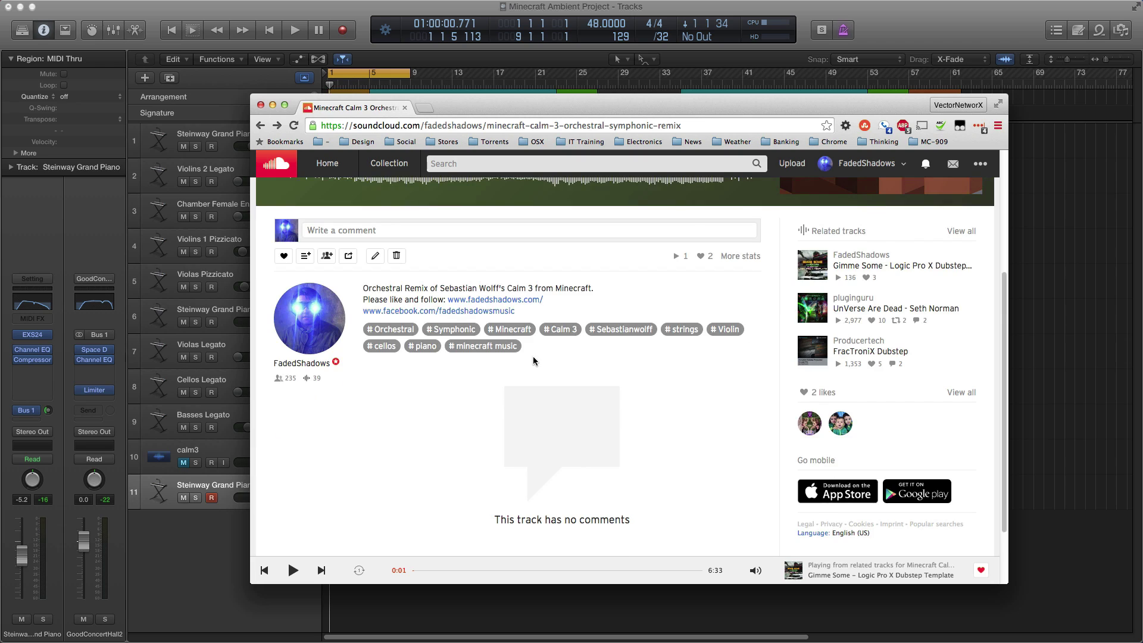
{"action": "scroll", "coordinate": [534, 361], "scroll_direction": "up", "scroll_amount": 4}
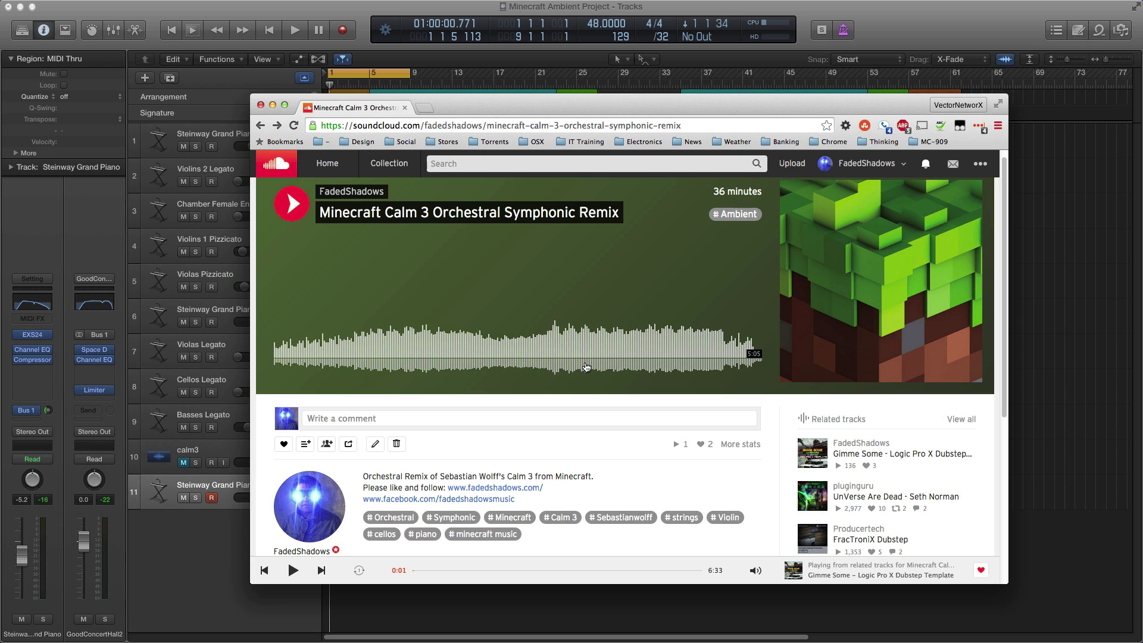
{"action": "left_click_drag", "start_coordinate": [518, 118], "coordinate": [0, 125]}
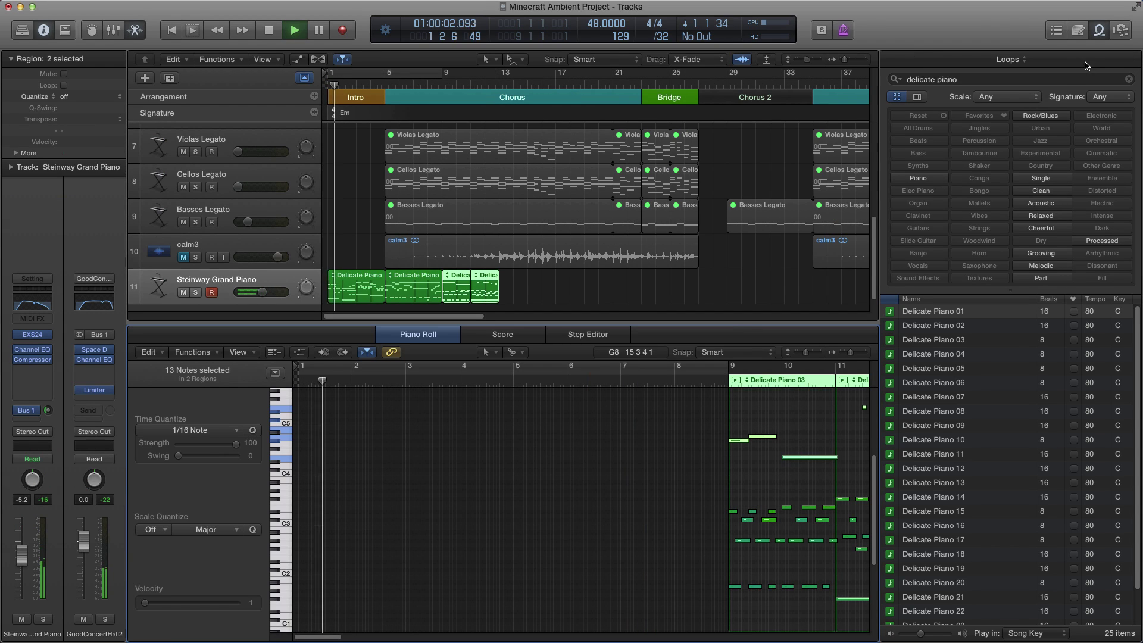
- Add the Delicate Piano 05 loop to the Steinway Grand Piano track at bar 13, directly after the existing piano regions
{"action": "scroll", "coordinate": [647, 265], "scroll_direction": "right", "scroll_amount": 4}
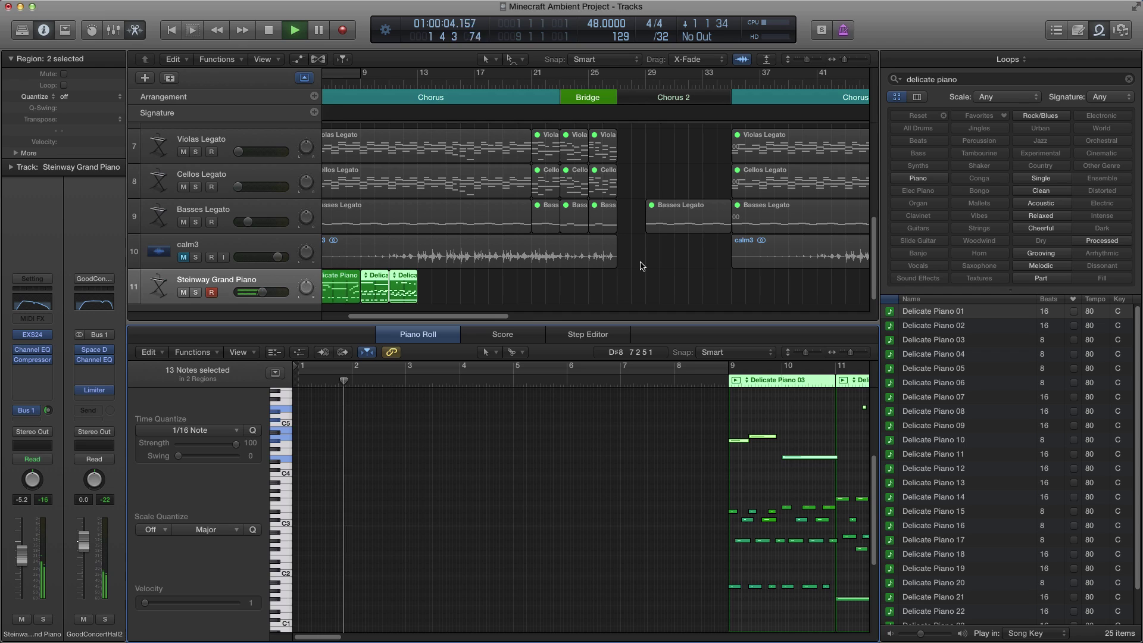
{"action": "scroll", "coordinate": [638, 264], "scroll_direction": "down", "scroll_amount": 3}
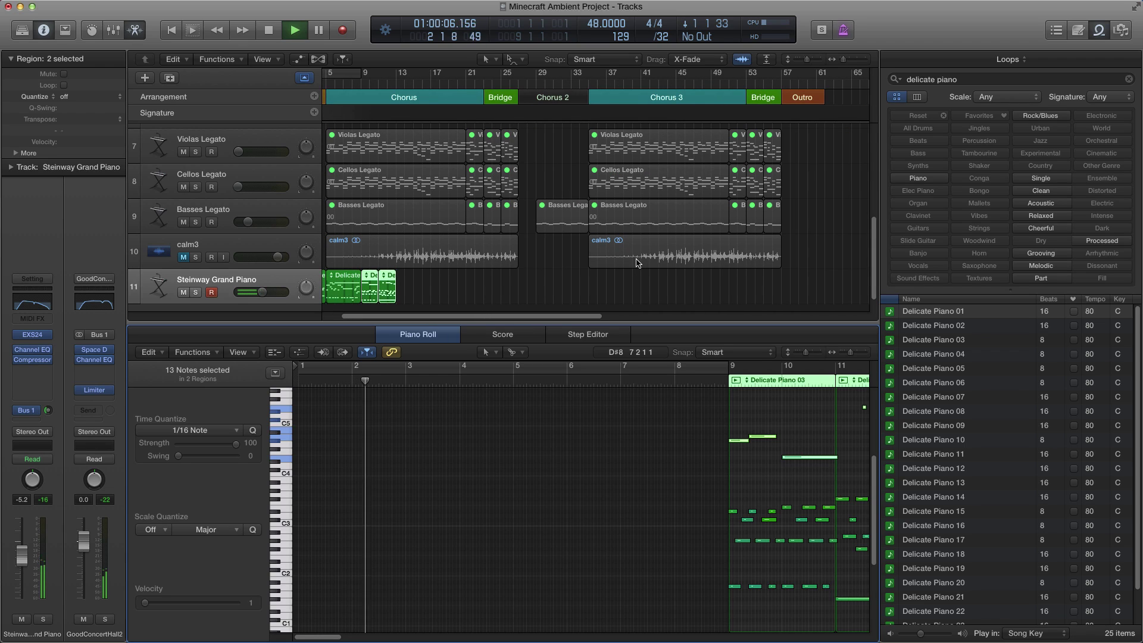
{"action": "scroll", "coordinate": [654, 229], "scroll_direction": "left", "scroll_amount": 2}
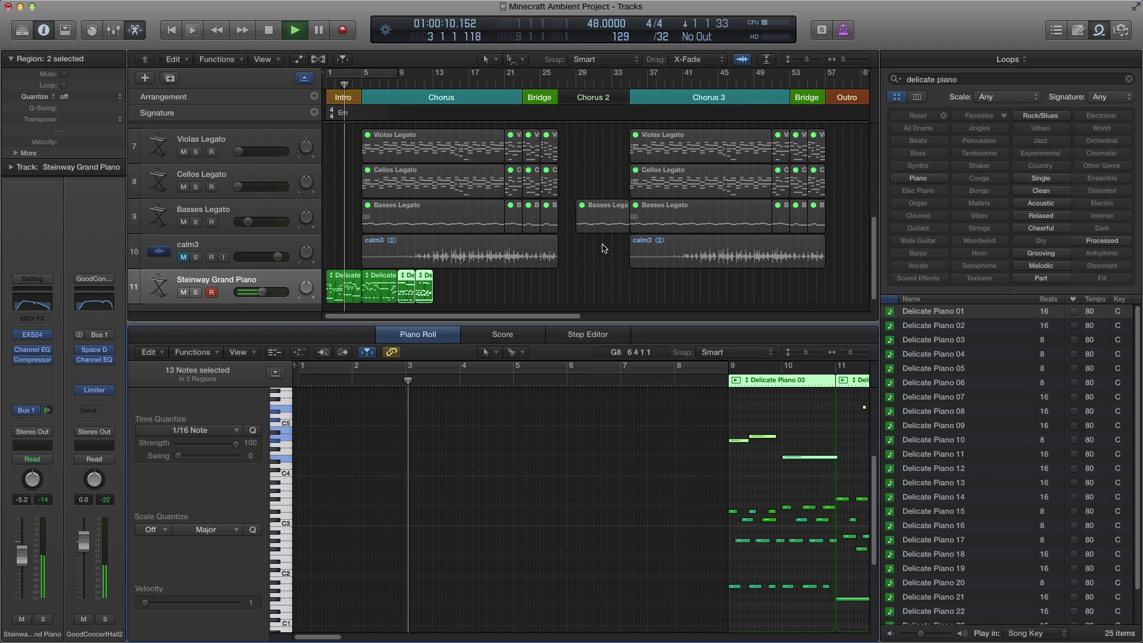
{"action": "scroll", "coordinate": [601, 247], "scroll_direction": "right", "scroll_amount": 1}
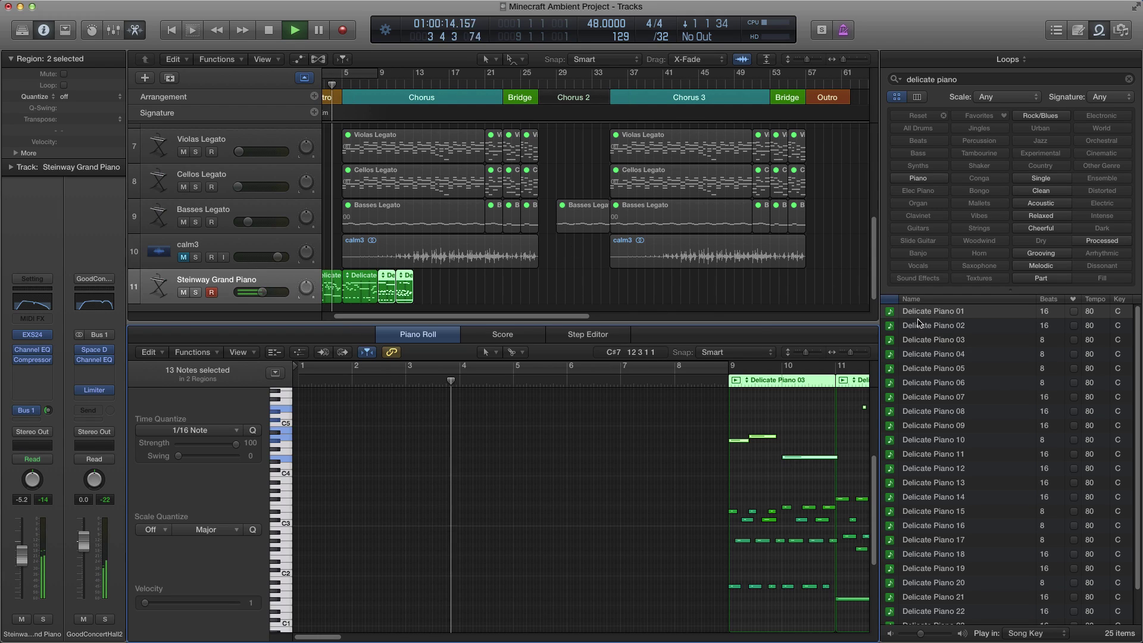
{"action": "left_click_drag", "start_coordinate": [916, 367], "coordinate": [422, 295]}
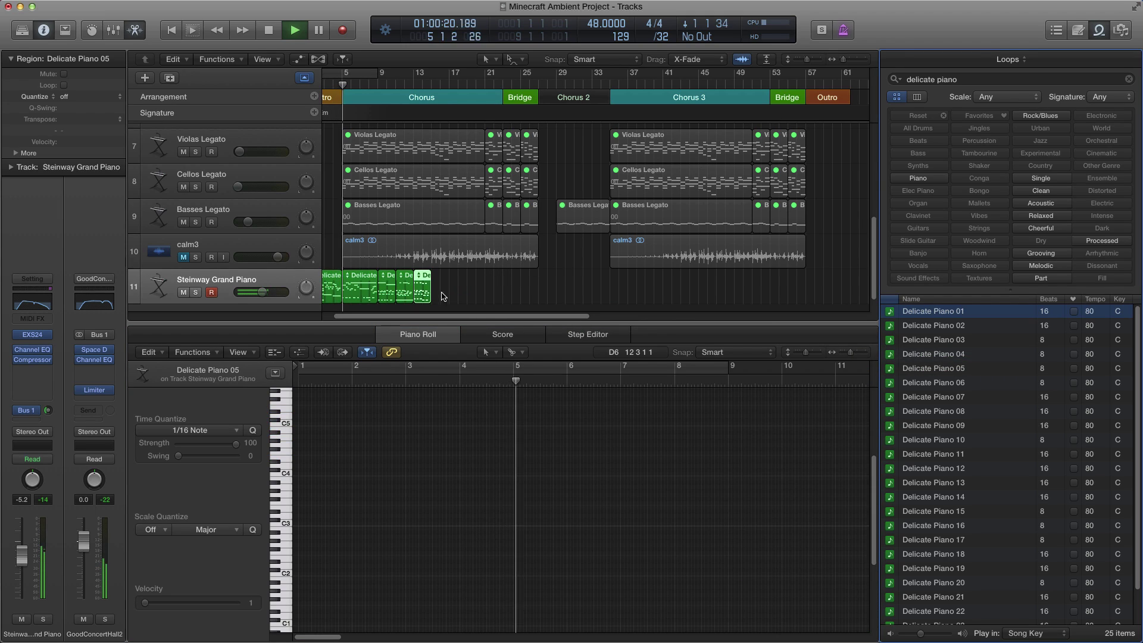
- Select all notes of the Delicate Piano 05 region in the Piano Roll and transpose them down one octave
{"action": "scroll", "coordinate": [643, 448], "scroll_direction": "right", "scroll_amount": 10}
{"action": "scroll", "coordinate": [592, 451], "scroll_direction": "up", "scroll_amount": 4}
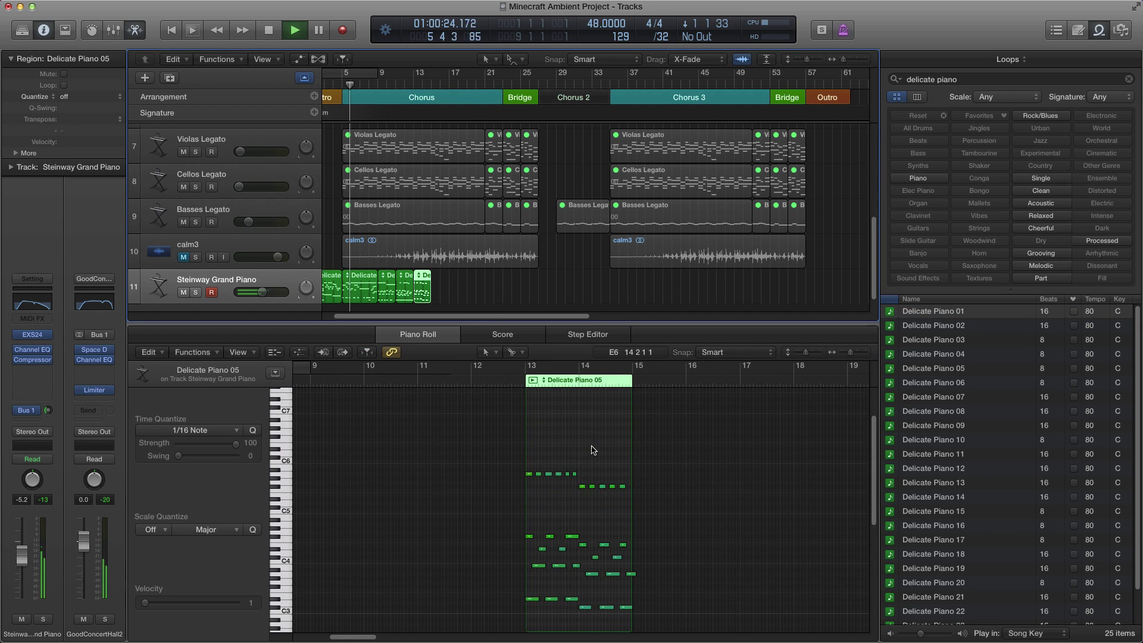
{"action": "left_click_drag", "start_coordinate": [459, 434], "coordinate": [714, 612]}
{"action": "key", "text": "alt+shift+Down"}
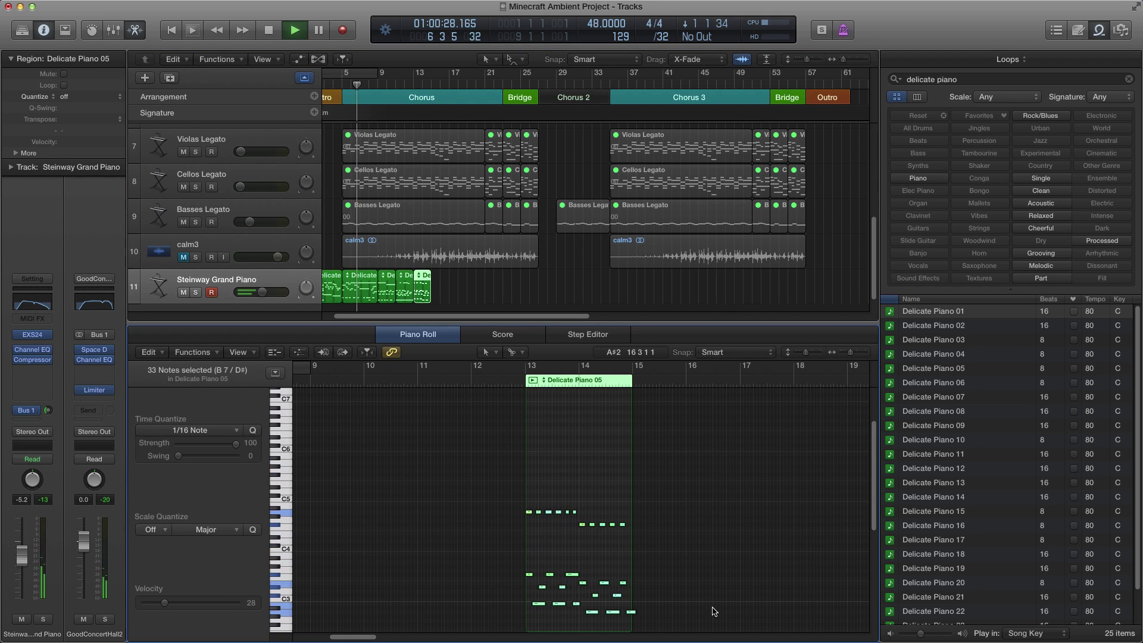
- Add the Delicate Piano 06 loop to the Steinway Grand Piano track at bar 15, directly after the Delicate Piano 05 region
{"action": "scroll", "coordinate": [678, 458], "scroll_direction": "down", "scroll_amount": 3}
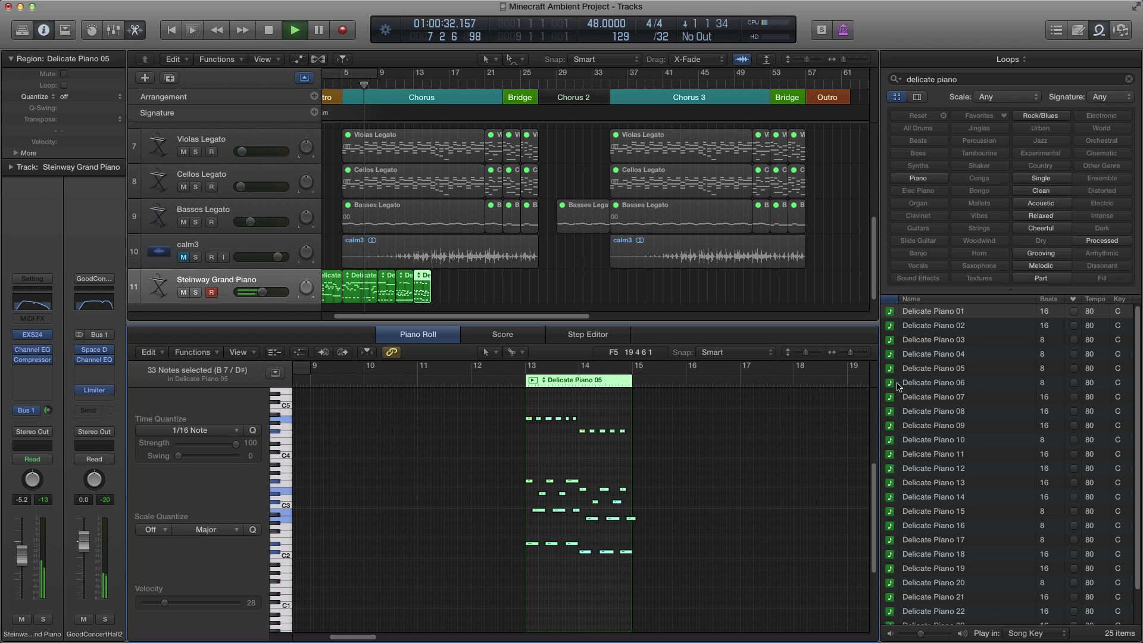
{"action": "left_click_drag", "start_coordinate": [921, 386], "coordinate": [439, 289]}
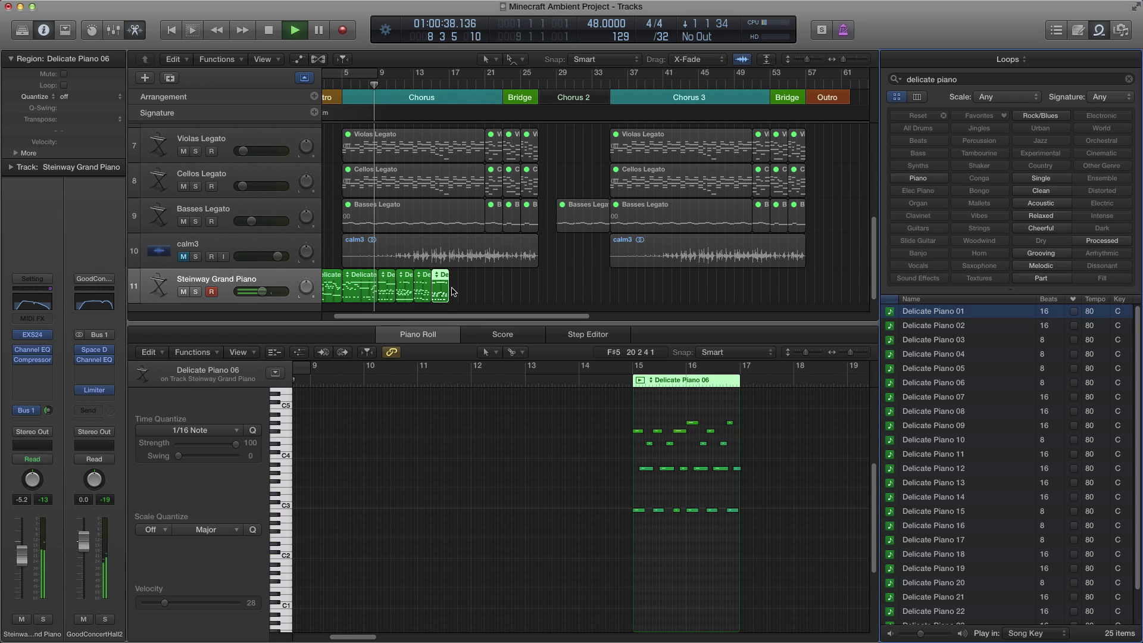
- Select all notes of the Delicate Piano 06 region in the Piano Roll and transpose them down one octave
{"action": "scroll", "coordinate": [685, 468], "scroll_direction": "up", "scroll_amount": 5}
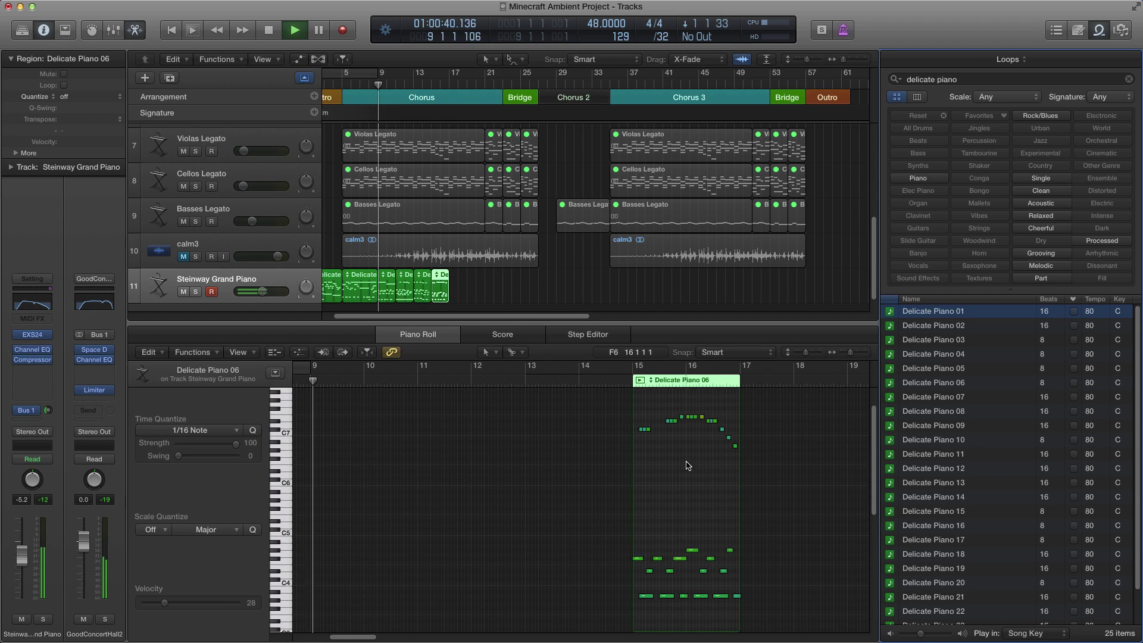
{"action": "left_click_drag", "start_coordinate": [576, 409], "coordinate": [782, 619]}
{"action": "scroll", "coordinate": [774, 571], "scroll_direction": "right", "scroll_amount": 3}
{"action": "scroll", "coordinate": [744, 557], "scroll_direction": "down", "scroll_amount": 5}
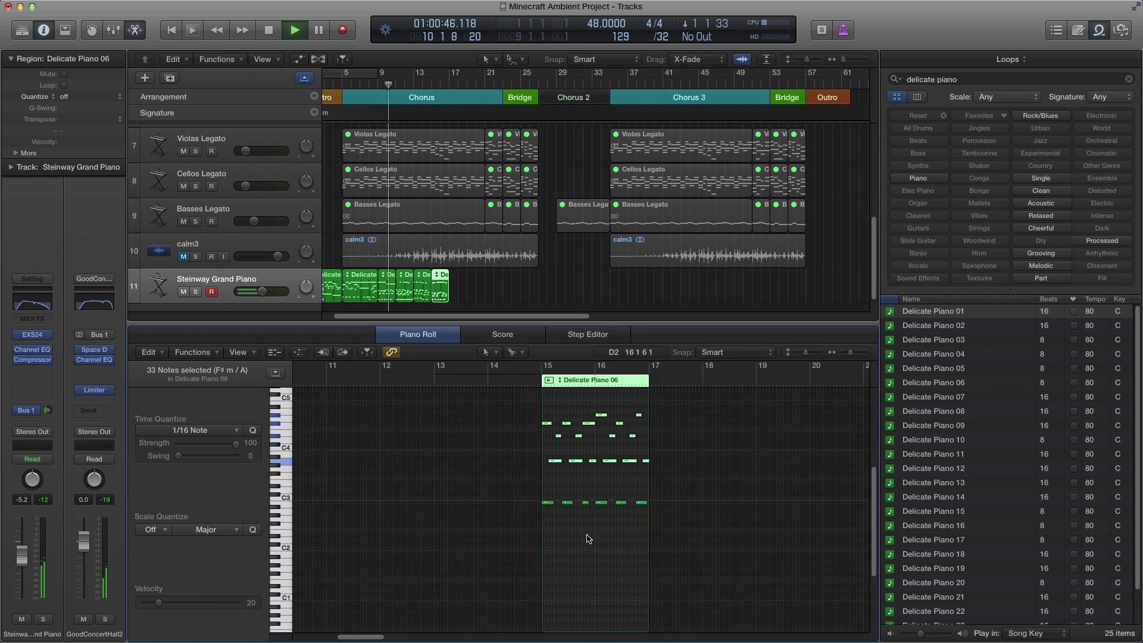
{"action": "left_click_drag", "start_coordinate": [502, 484], "coordinate": [757, 532]}
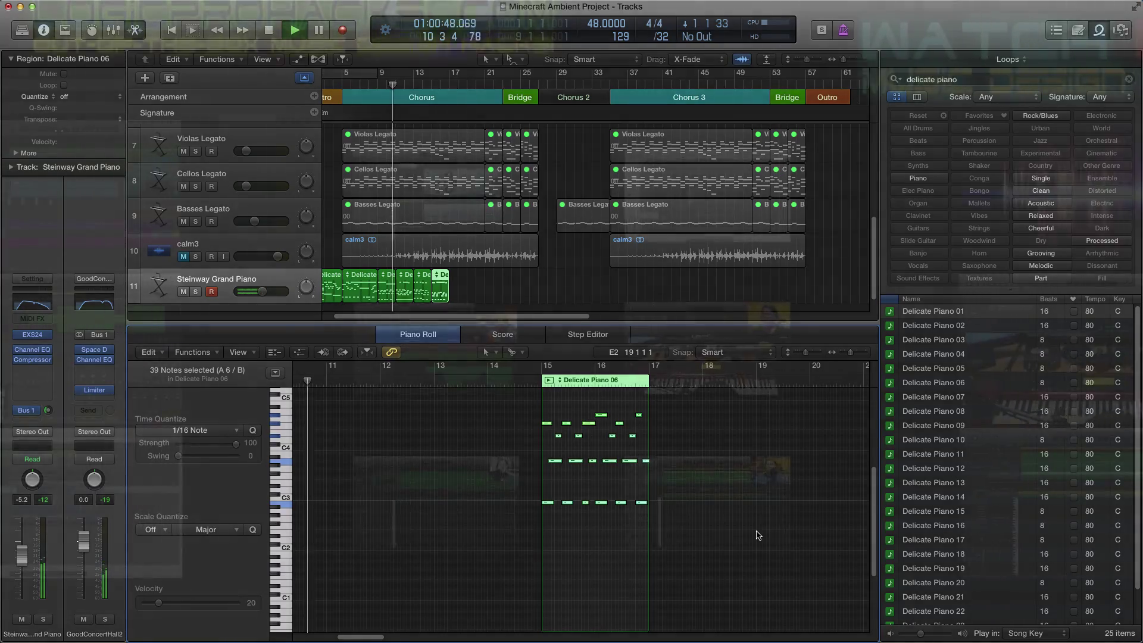
{"action": "key", "text": "alt+shift+Down"}
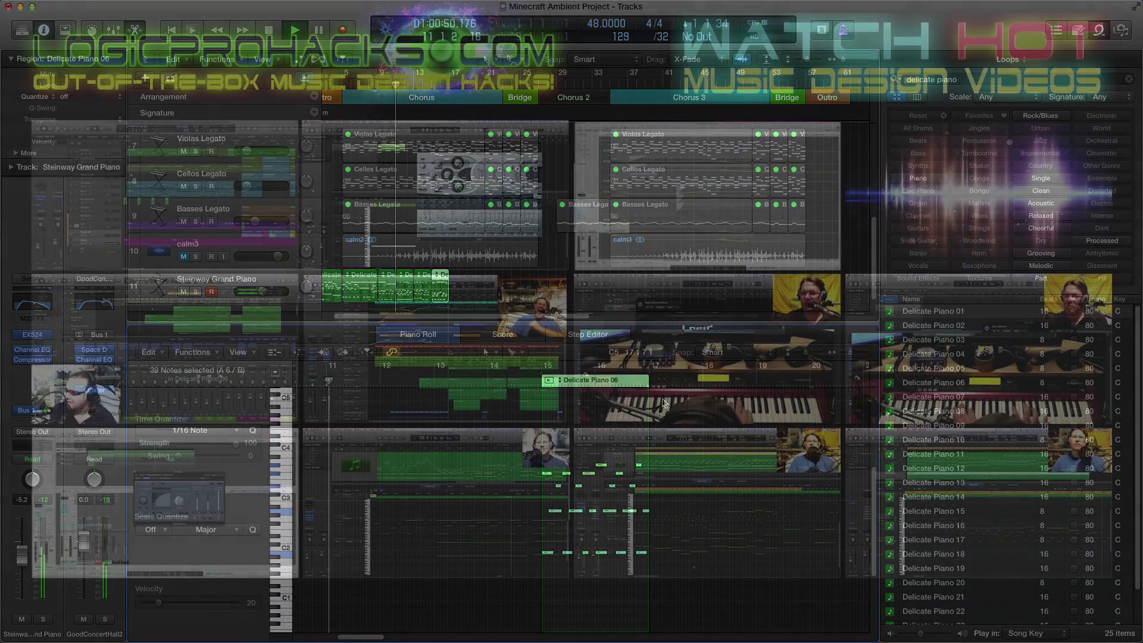